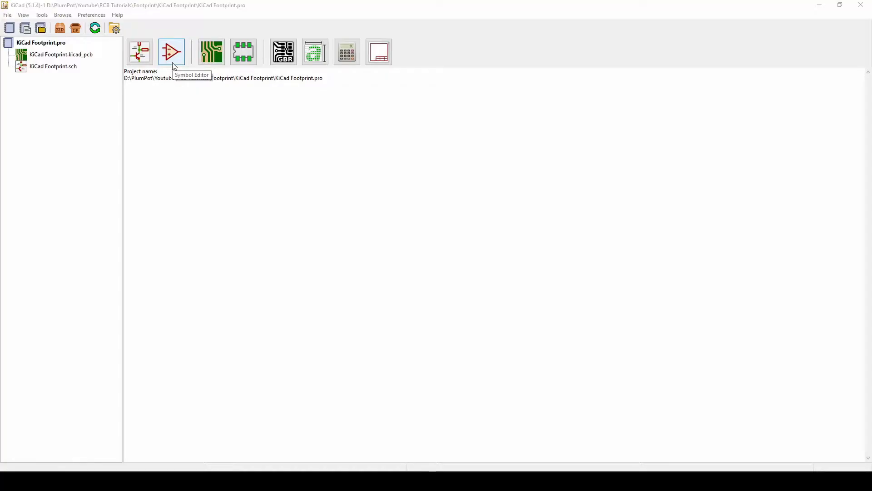
Open the Footprint Editor from the KiCad project manager
{"action": "left_click", "coordinate": [247, 53]}
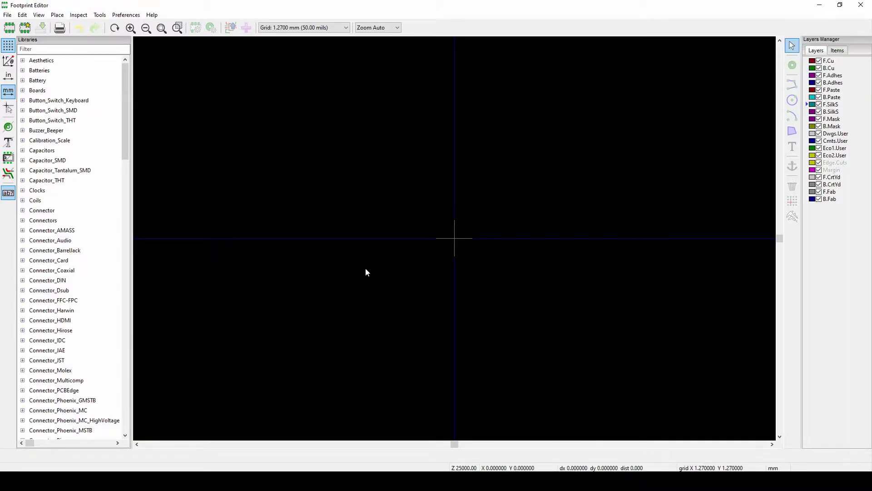
{"action": "left_click", "coordinate": [19, 29]}
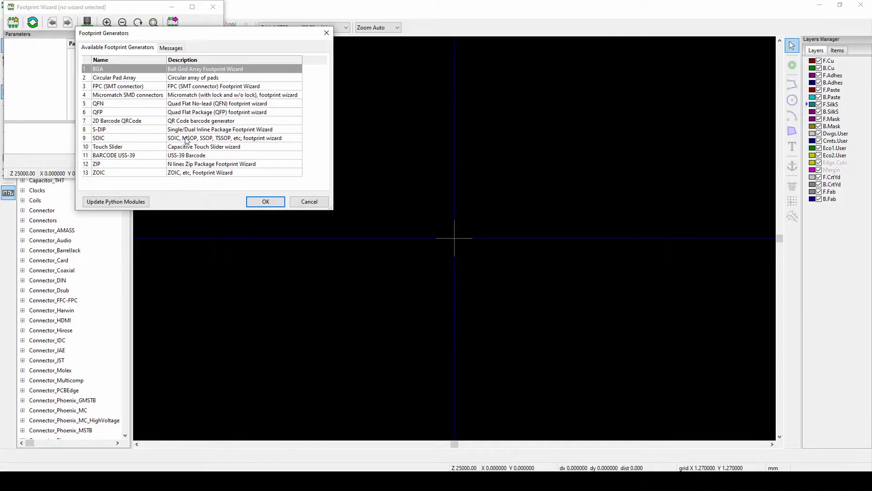
{"action": "left_click", "coordinate": [137, 104]}
{"action": "left_click", "coordinate": [120, 120]}
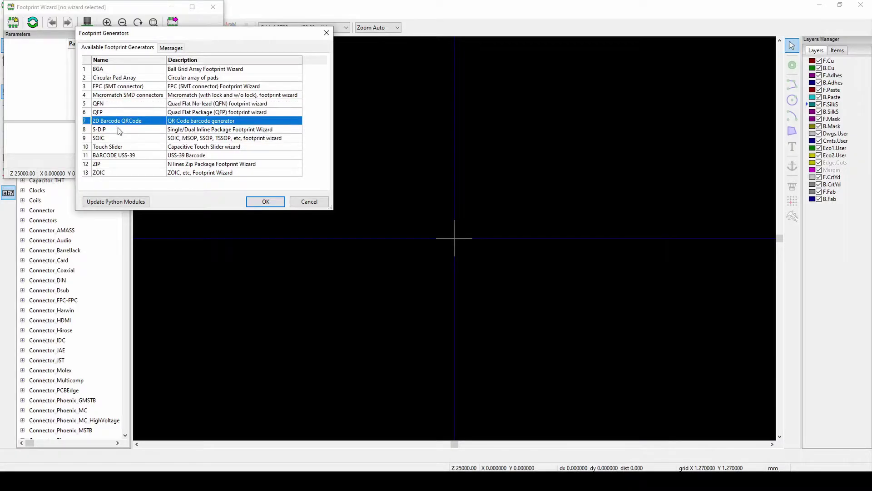
{"action": "left_click", "coordinate": [117, 113]}
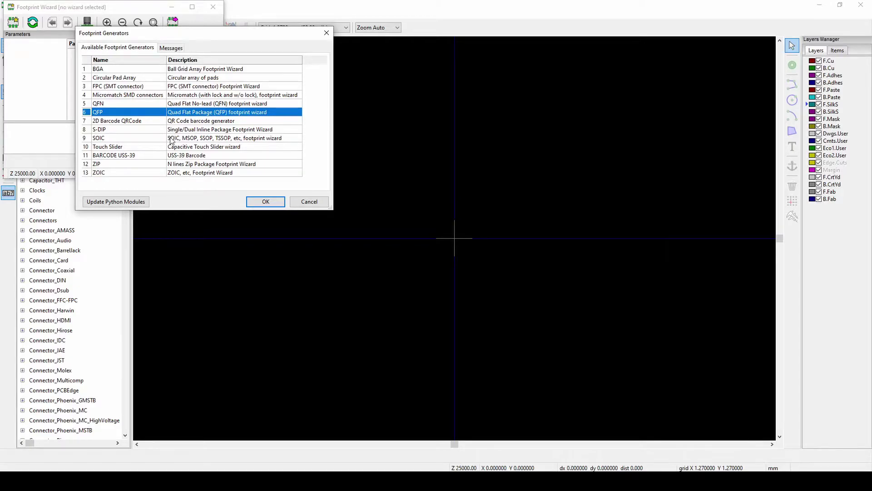
{"action": "left_click", "coordinate": [326, 33]}
{"action": "left_click", "coordinate": [205, 14]}
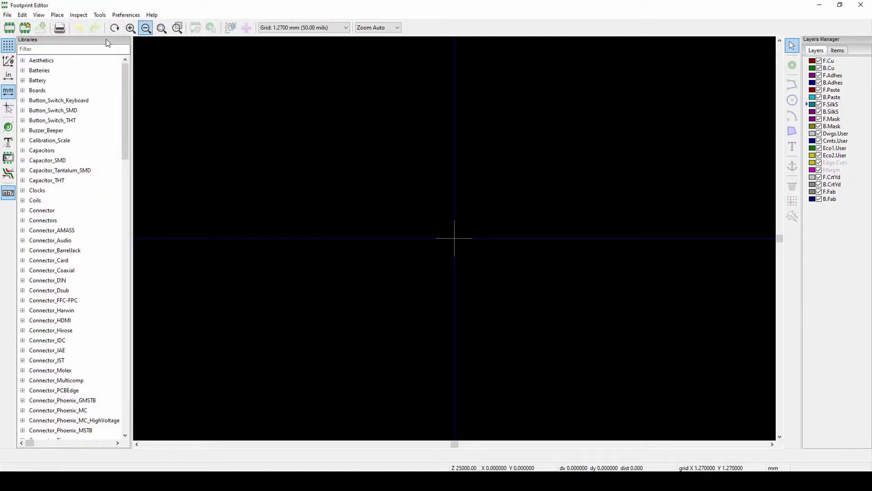
Create a new footprint named HX7111
{"action": "left_click", "coordinate": [9, 28]}
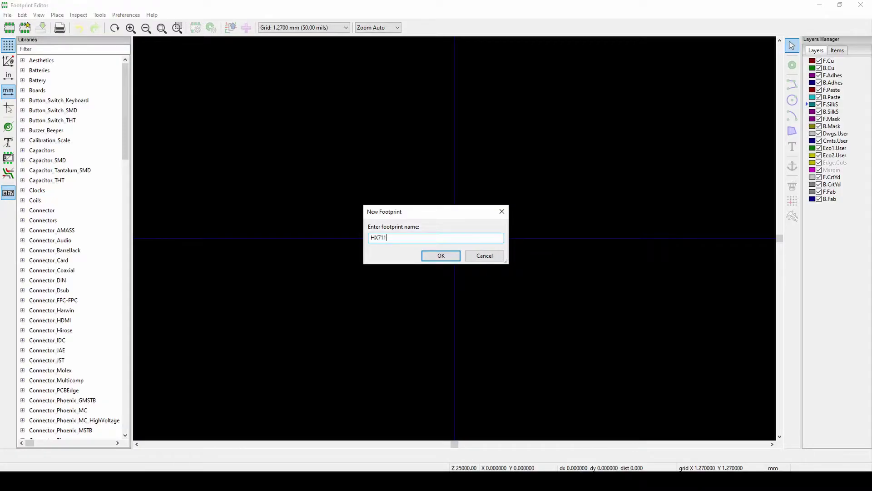
{"action": "key", "text": "Return"}
Change the new footprint's reference text on the F.SilkS layer to U*
{"action": "scroll", "coordinate": [538, 242], "scroll_direction": "down", "scroll_amount": 3}
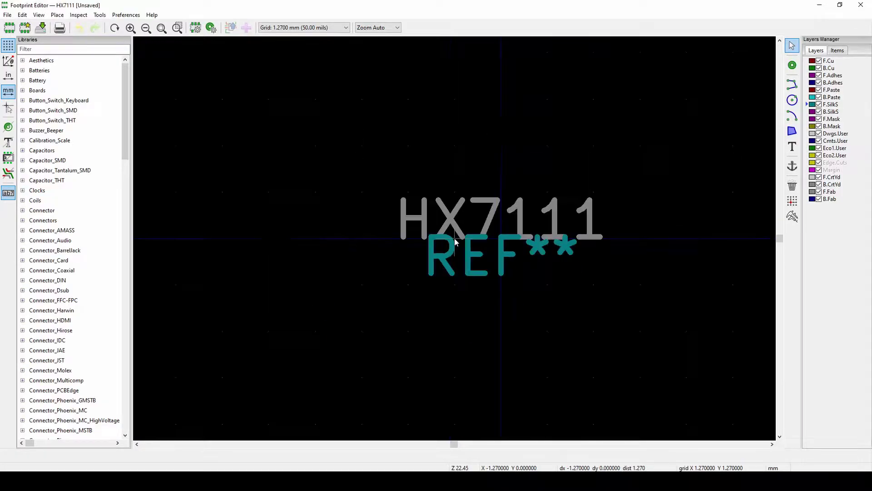
{"action": "scroll", "coordinate": [452, 216], "scroll_direction": "down", "scroll_amount": 3}
{"action": "scroll", "coordinate": [464, 240], "scroll_direction": "up", "scroll_amount": 2}
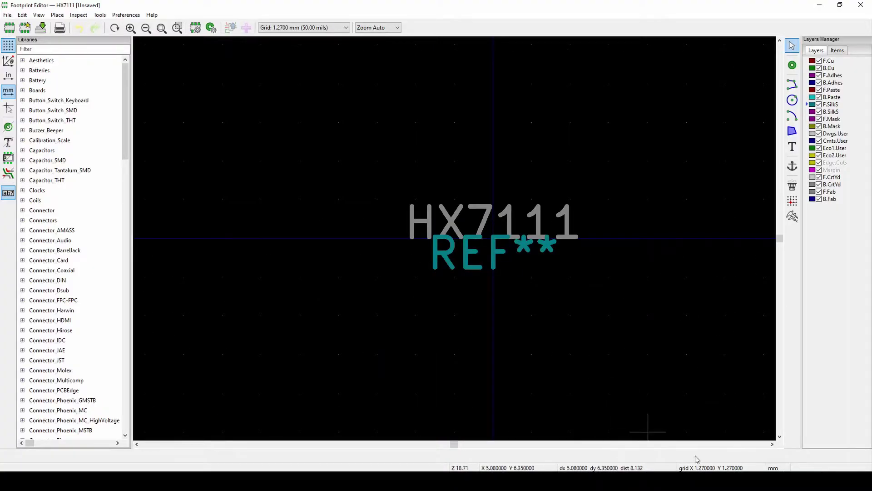
{"action": "double_click", "coordinate": [476, 250]}
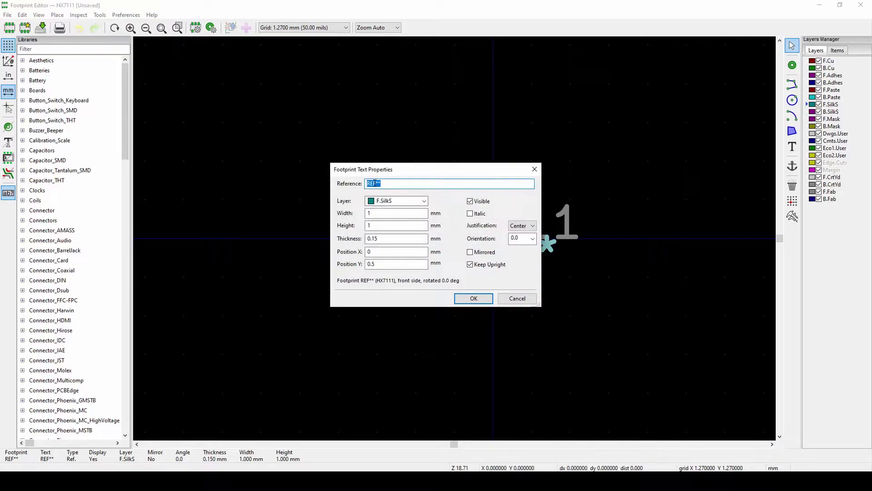
{"action": "left_click_drag", "start_coordinate": [373, 183], "coordinate": [361, 184]}
{"action": "key", "text": "BackSpace"}
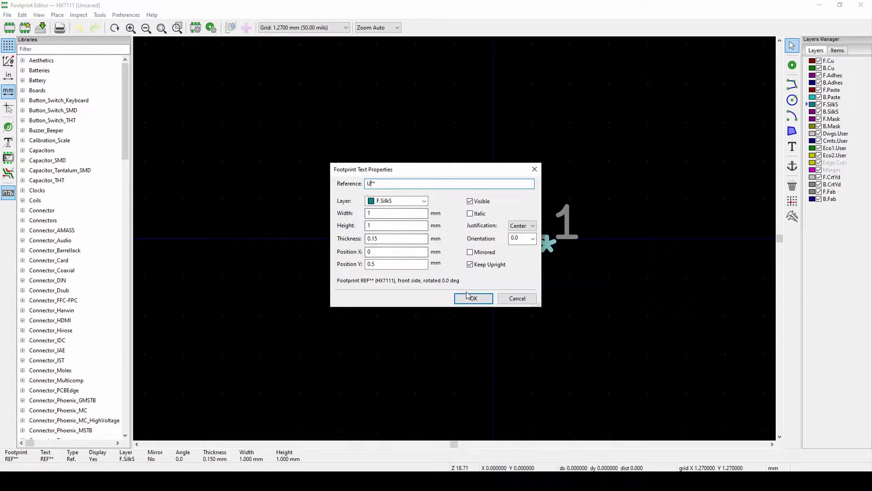
{"action": "key", "text": "Return"}
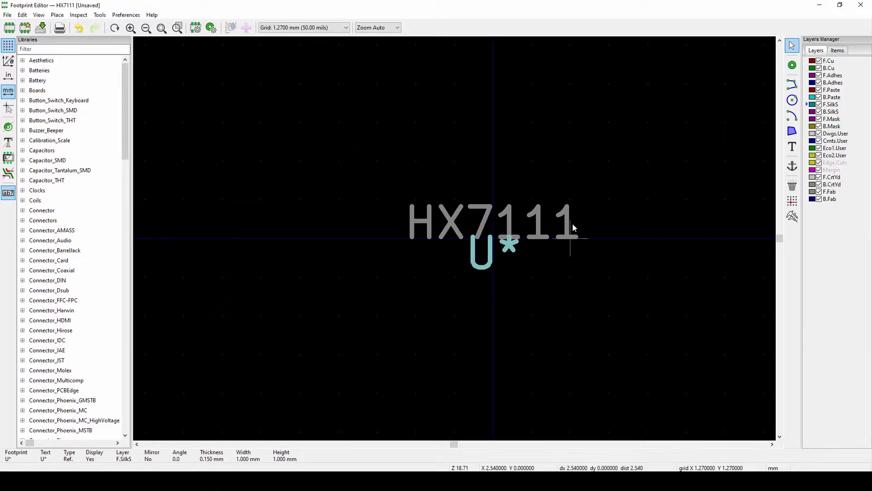
Switch to the HX711 datasheet in Chrome and find the package dimensions drawing on the last page
{"action": "key", "text": "alt+Tab"}
{"action": "scroll", "coordinate": [475, 175], "scroll_direction": "up", "scroll_amount": 10}
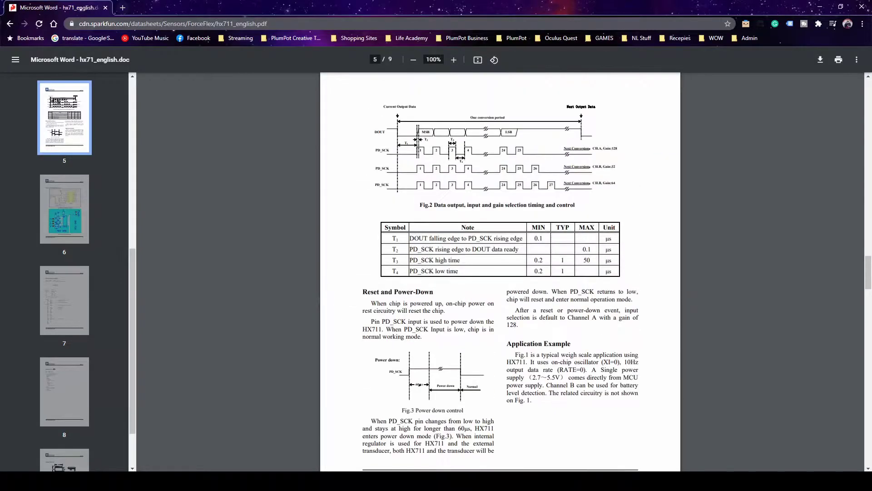
{"action": "scroll", "coordinate": [678, 166], "scroll_direction": "up", "scroll_amount": 20}
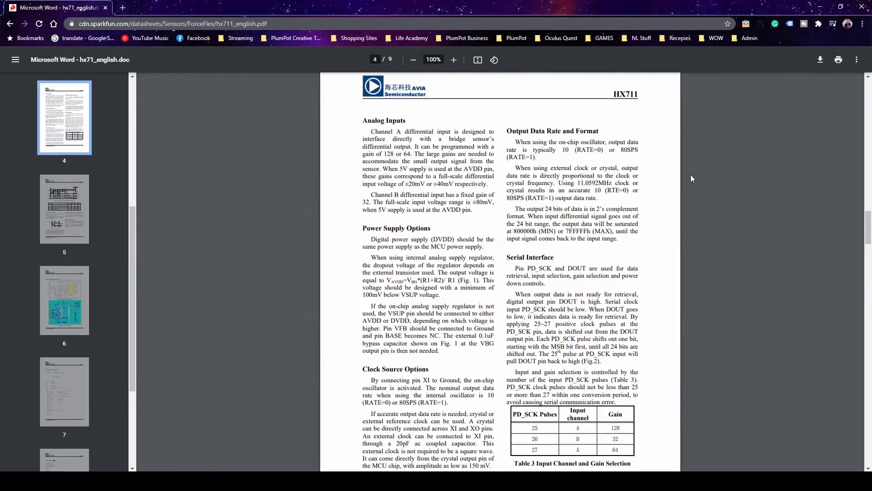
{"action": "left_click_drag", "start_coordinate": [868, 200], "coordinate": [860, 308]}
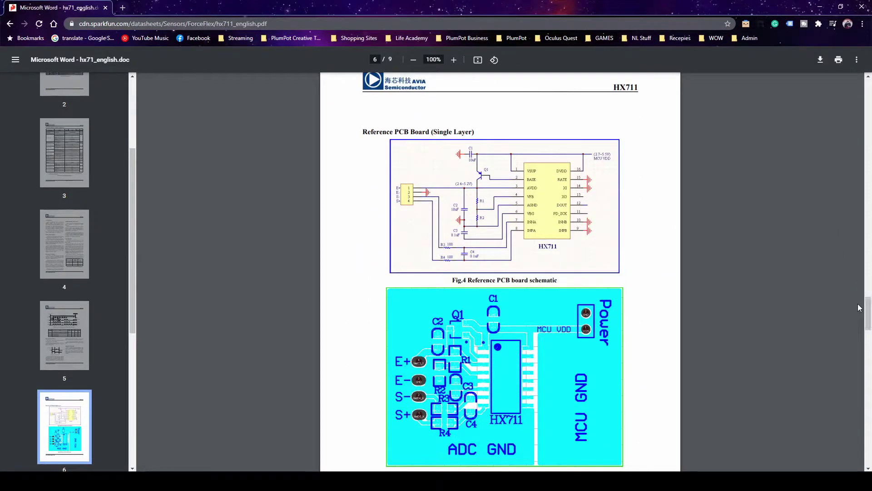
{"action": "scroll", "coordinate": [604, 325], "scroll_direction": "down", "scroll_amount": 1}
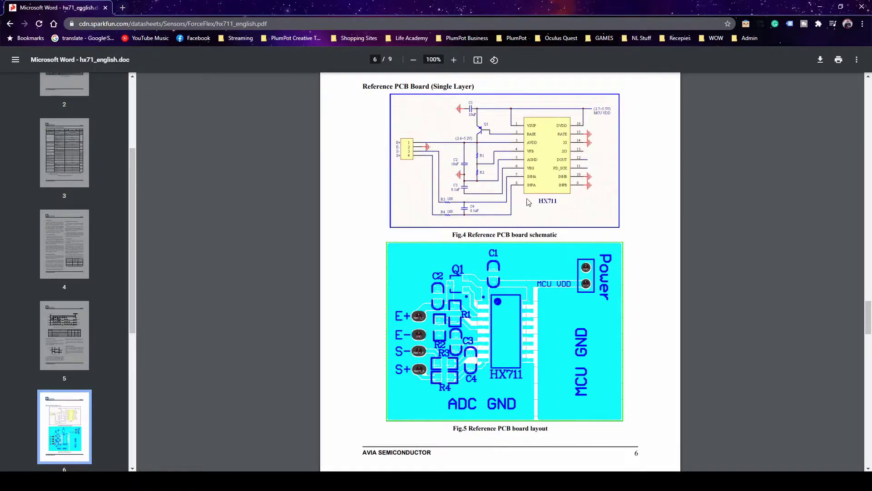
{"action": "scroll", "coordinate": [538, 138], "scroll_direction": "down", "scroll_amount": 20}
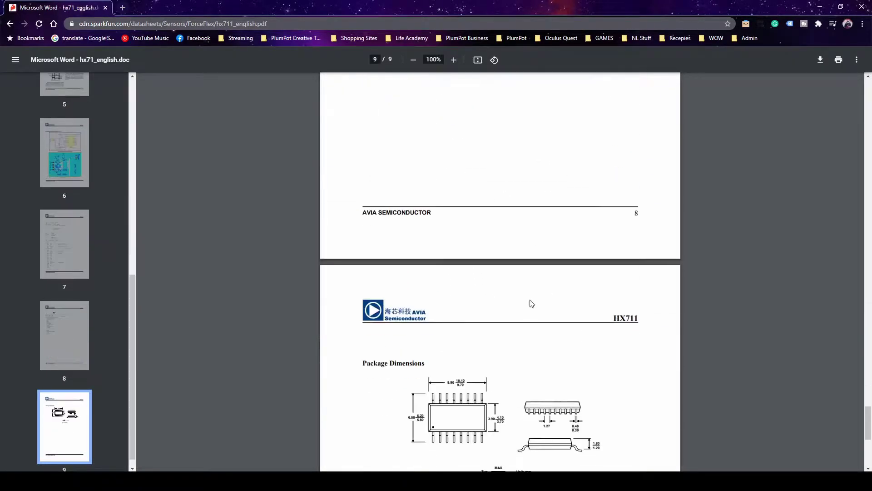
{"action": "scroll", "coordinate": [554, 346], "scroll_direction": "up", "scroll_amount": 2}
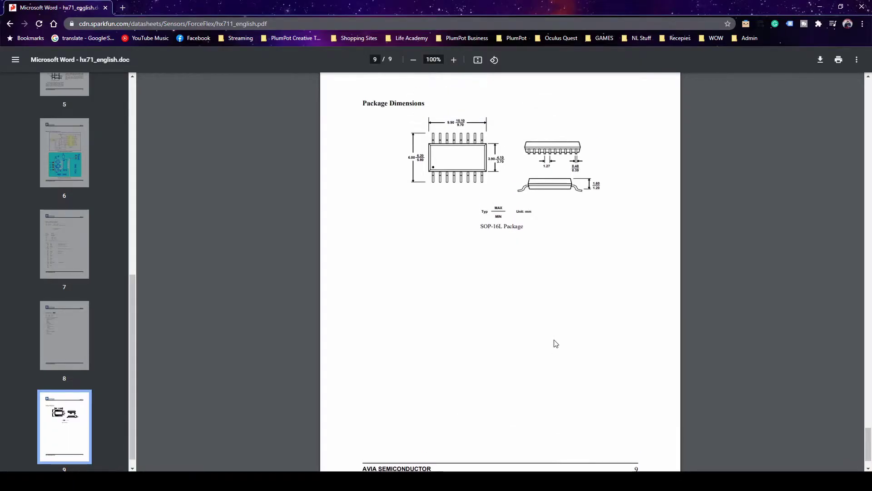
{"action": "scroll", "coordinate": [557, 350], "scroll_direction": "down", "scroll_amount": 3}
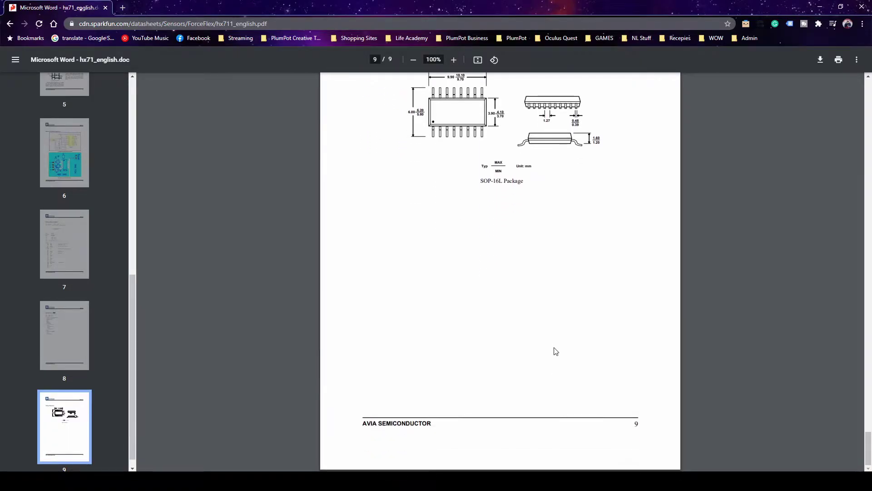
{"action": "scroll", "coordinate": [558, 348], "scroll_direction": "up", "scroll_amount": 3}
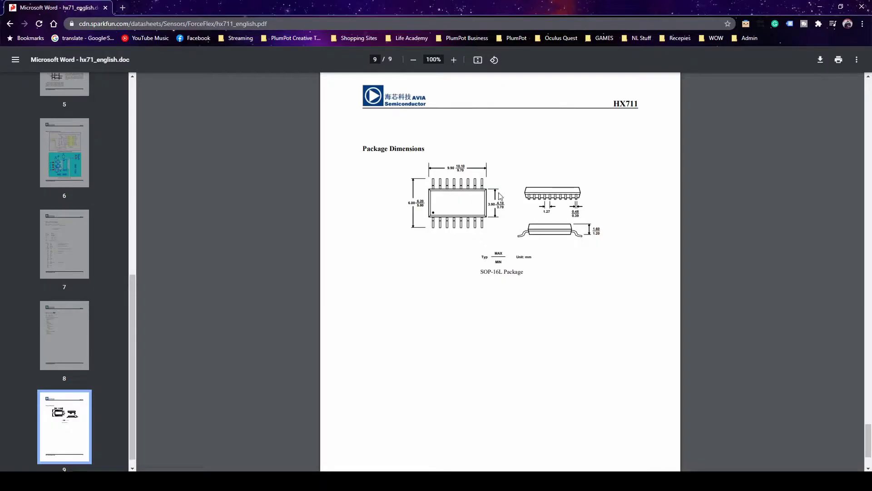
Magnify the package dimensions drawing and highlight its SOP-16L Package caption
{"action": "left_click_drag", "start_coordinate": [478, 274], "coordinate": [524, 279]}
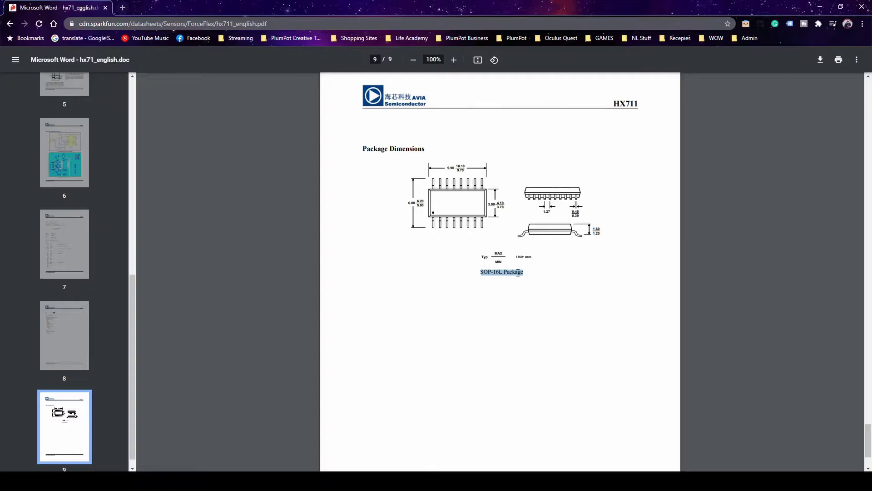
{"action": "scroll", "coordinate": [519, 278], "scroll_direction": "up", "scroll_amount": 3, "text": "ctrl"}
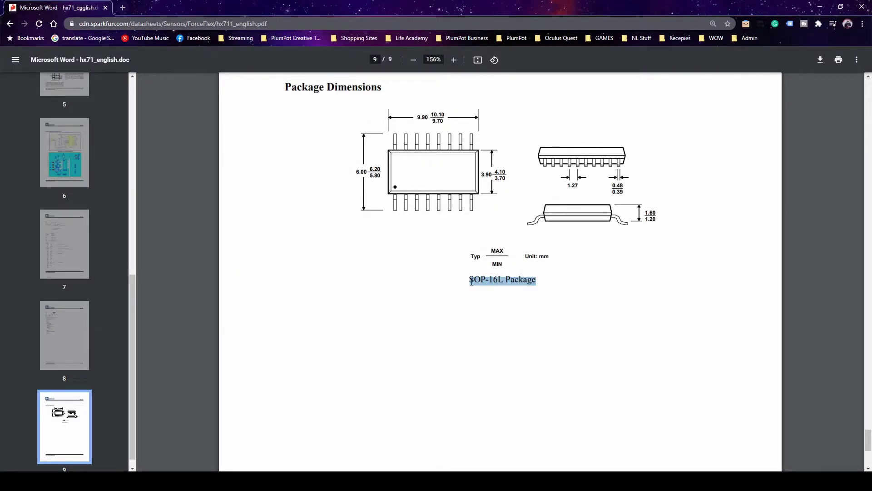
{"action": "left_click", "coordinate": [470, 280]}
{"action": "left_click_drag", "start_coordinate": [470, 280], "coordinate": [539, 282]}
Open the sop16_1-e.pdf package document and examine the footprint dimensions drawing on page 6
{"action": "left_click_drag", "start_coordinate": [871, 164], "coordinate": [182, 2]}
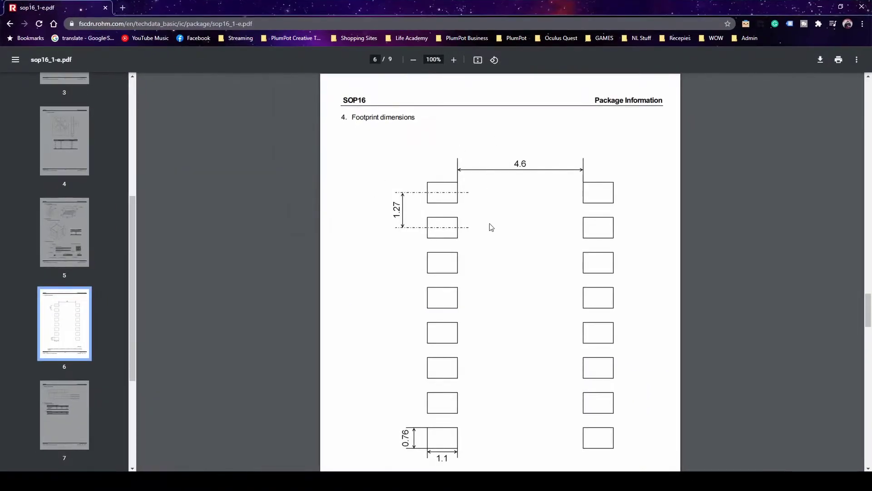
{"action": "scroll", "coordinate": [531, 216], "scroll_direction": "down", "scroll_amount": 1}
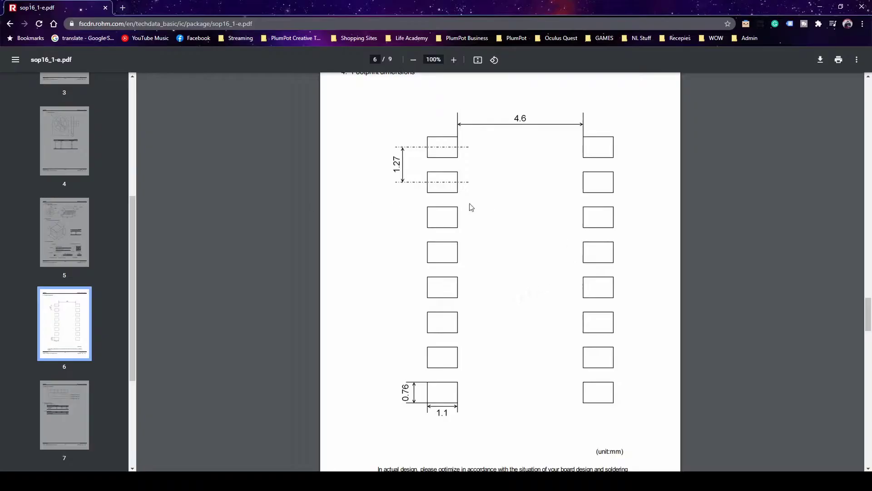
{"action": "scroll", "coordinate": [400, 204], "scroll_direction": "up", "scroll_amount": 1}
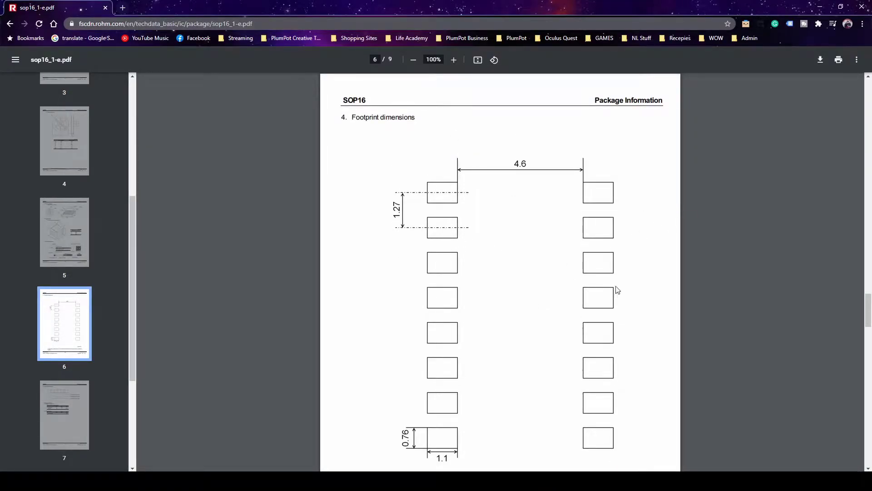
{"action": "scroll", "coordinate": [710, 296], "scroll_direction": "down", "scroll_amount": 1}
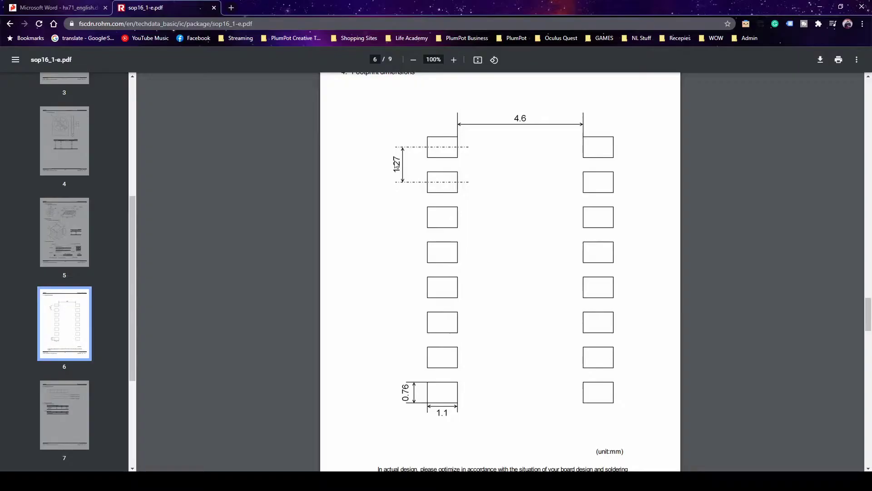
Compare the HX711 datasheet's package dimensions with the footprint dimensions in the SOP16 document
{"action": "left_click", "coordinate": [64, 7]}
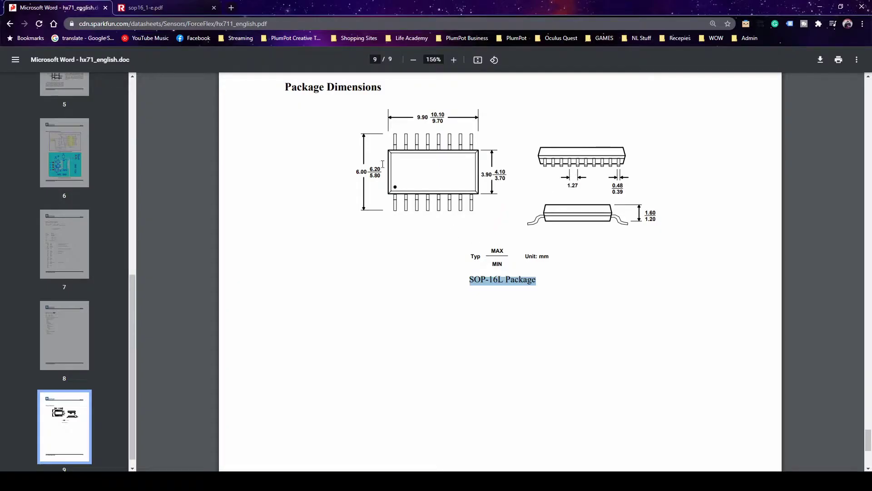
{"action": "left_click", "coordinate": [163, 8]}
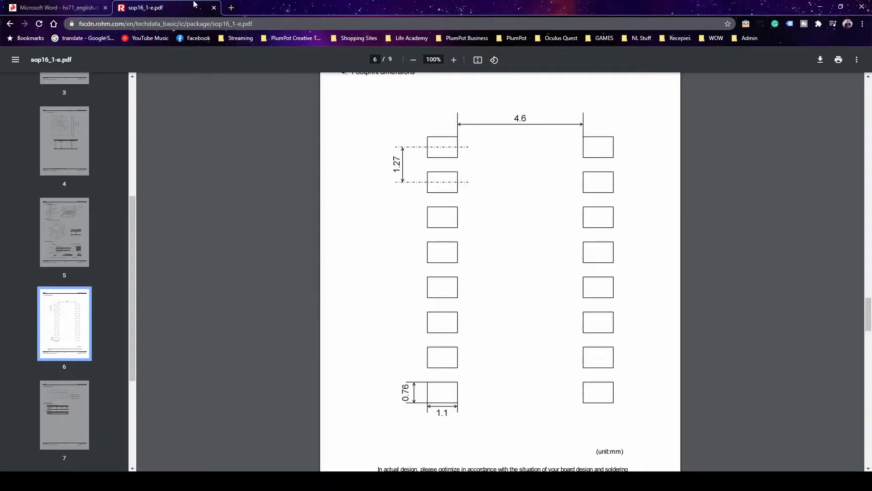
{"action": "key", "text": "ctrl+Tab"}
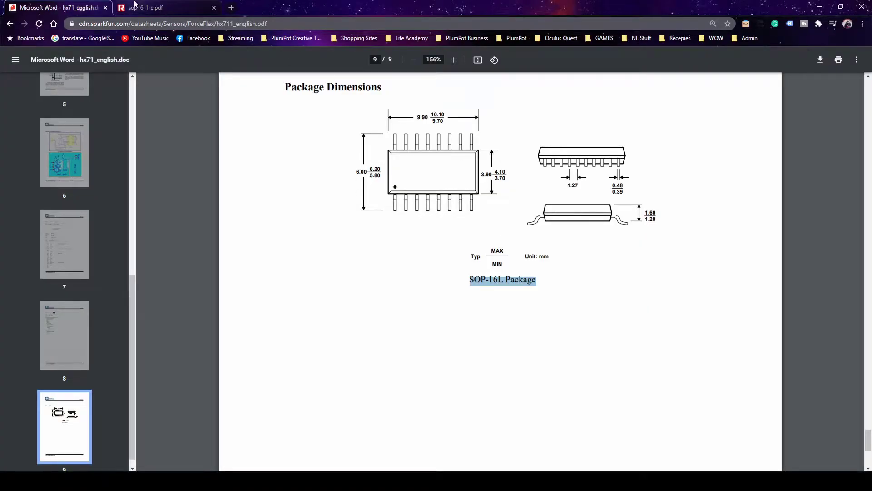
{"action": "key", "text": "ctrl+Tab"}
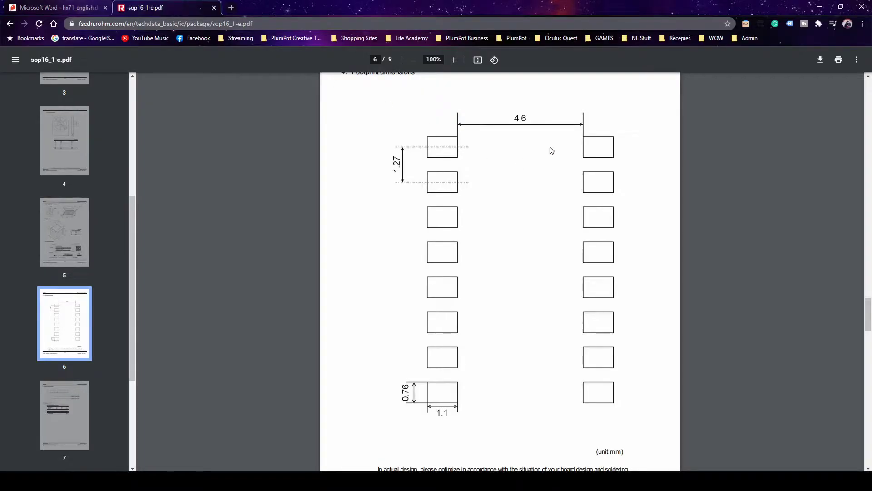
{"action": "key", "text": "ctrl+Tab"}
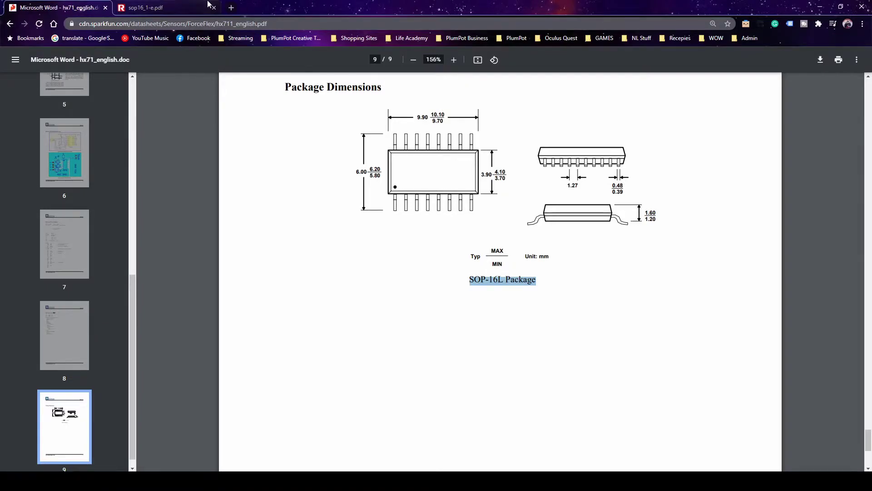
{"action": "key", "text": "ctrl+Tab"}
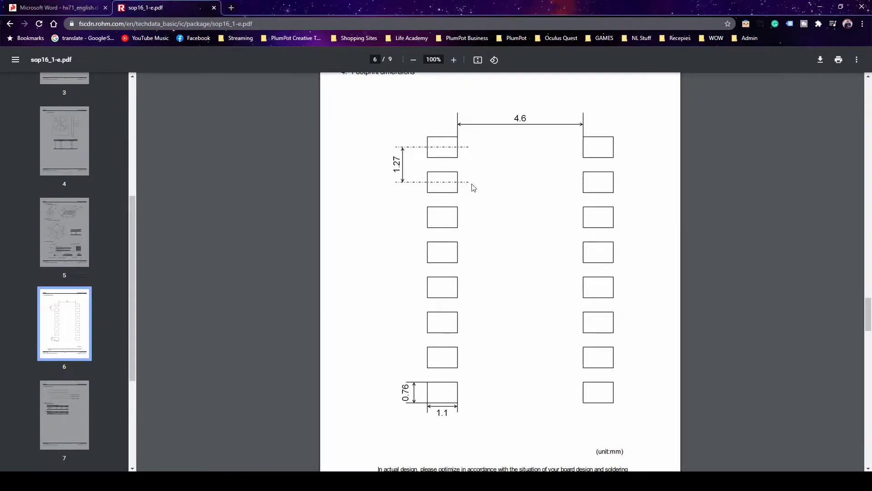
Examine the pad size, pad pitch and row spacing in the SOP16 footprint dimensions drawing
{"action": "scroll", "coordinate": [439, 362], "scroll_direction": "down", "scroll_amount": 1}
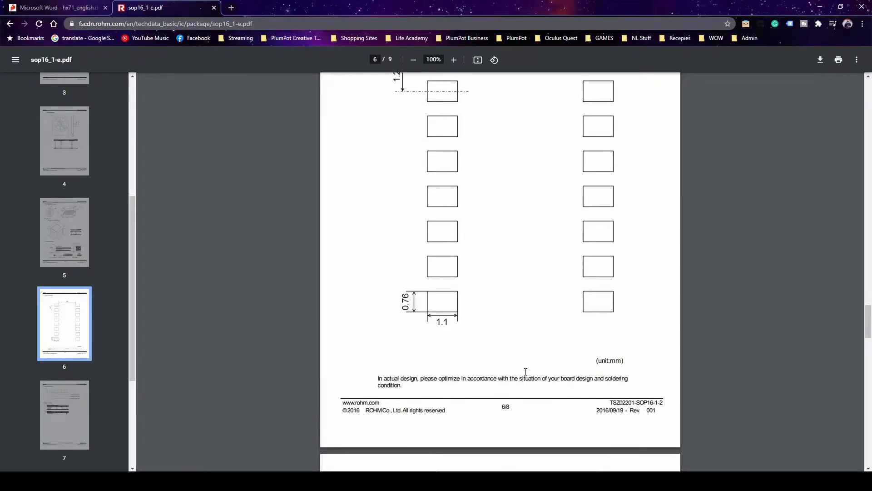
{"action": "scroll", "coordinate": [583, 356], "scroll_direction": "up", "scroll_amount": 1}
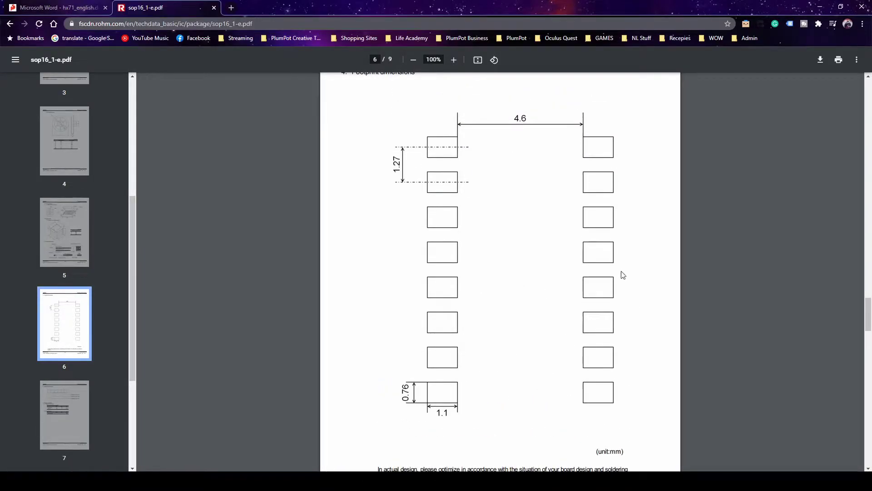
{"action": "scroll", "coordinate": [455, 333], "scroll_direction": "down", "scroll_amount": 6}
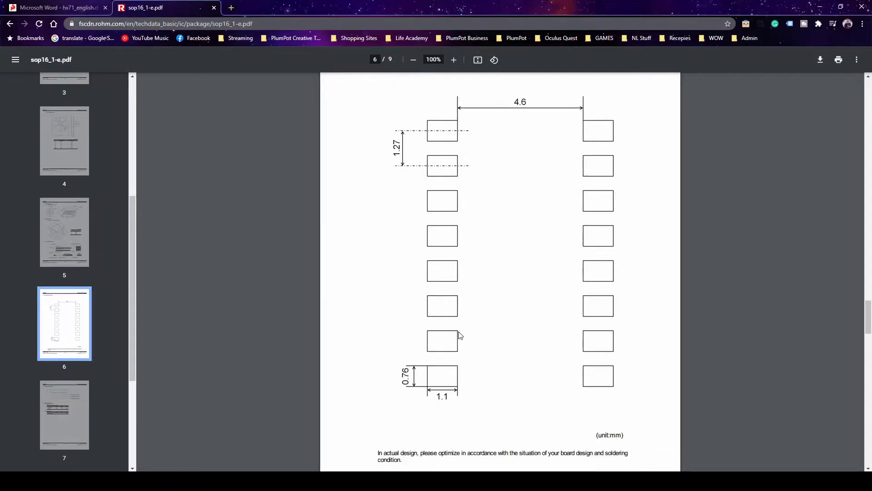
{"action": "scroll", "coordinate": [496, 359], "scroll_direction": "up", "scroll_amount": 4}
{"action": "scroll", "coordinate": [496, 359], "scroll_direction": "up", "scroll_amount": 4}
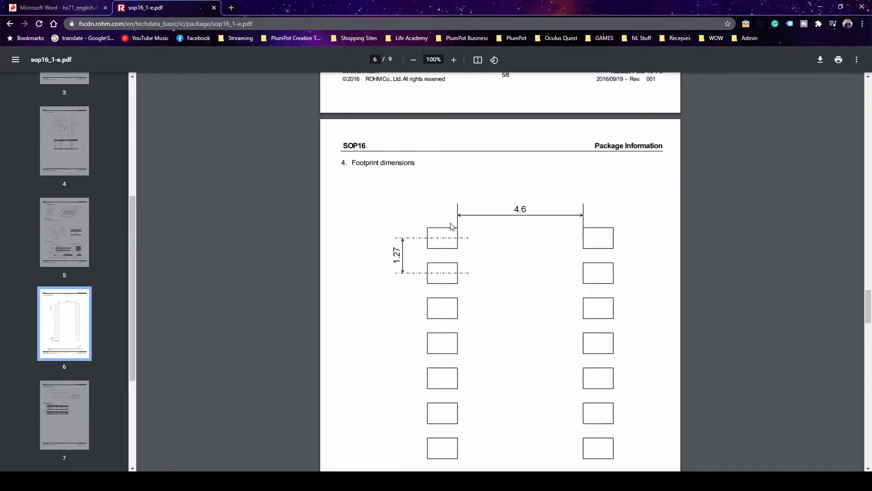
Switch to the Footprint Editor and place one pad on the horizontal axis at X -3.81, Y 0 mm
{"action": "key", "text": "super+Down"}
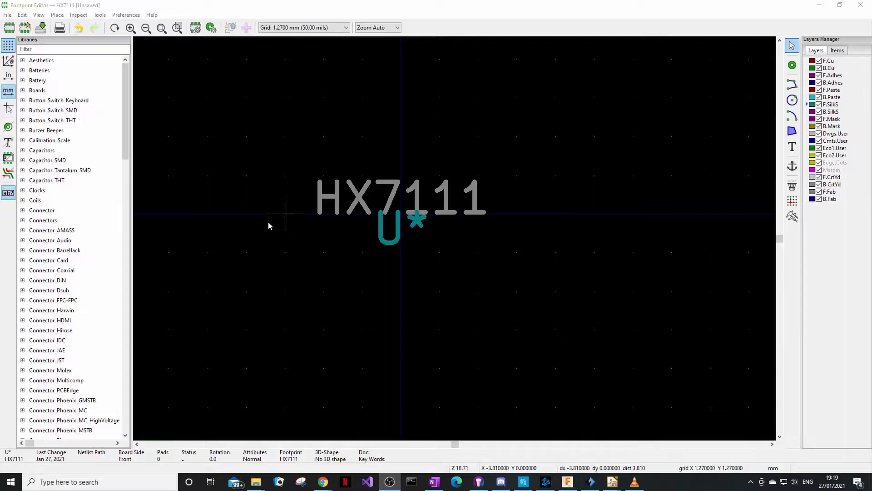
{"action": "left_click", "coordinate": [792, 65]}
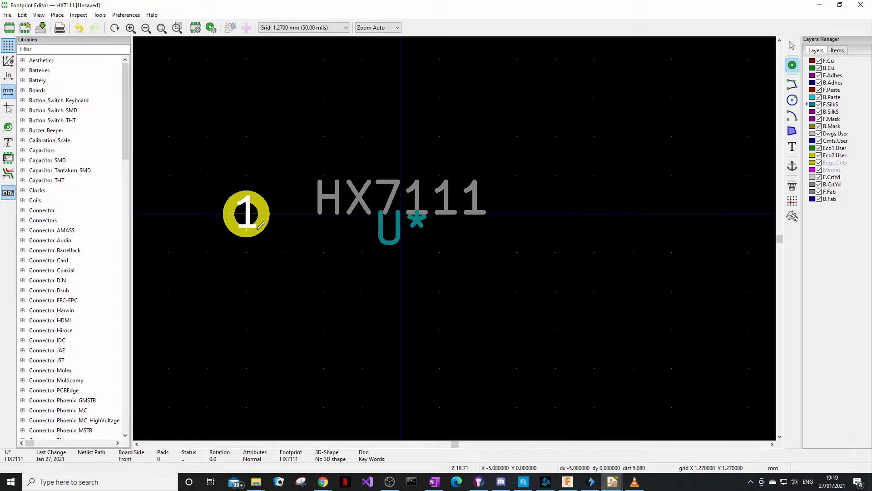
{"action": "left_click", "coordinate": [285, 214]}
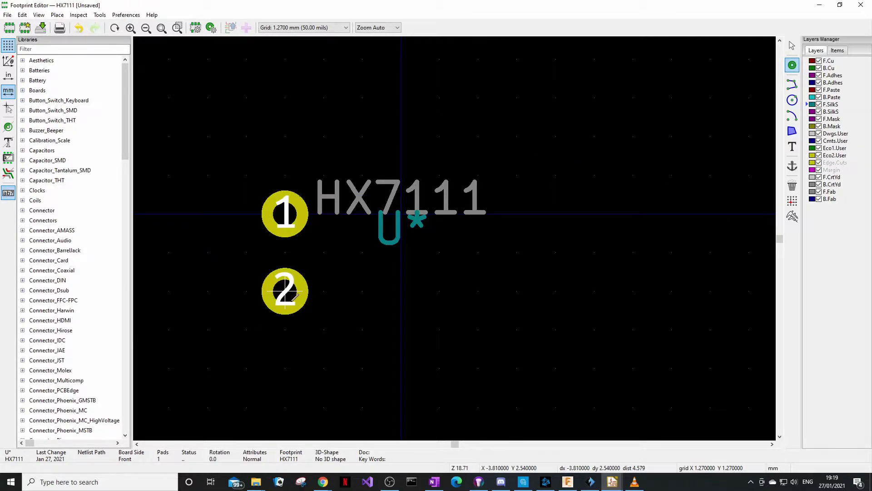
{"action": "key", "text": "Escape"}
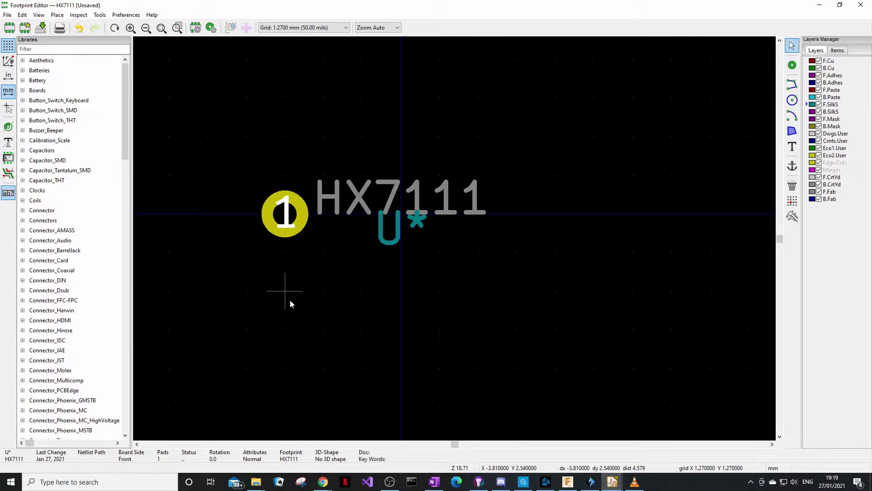
Change pad 1 to an SMD pad with a rectangular shape
{"action": "double_click", "coordinate": [289, 214]}
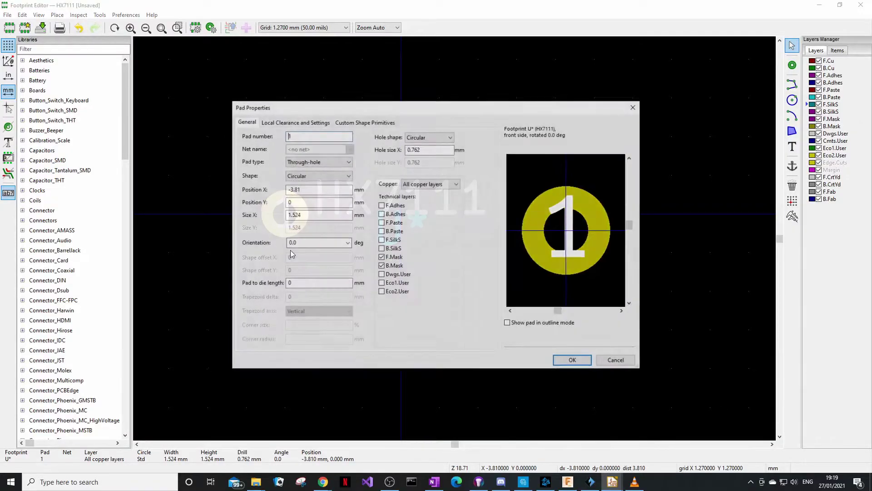
{"action": "left_click", "coordinate": [639, 107]}
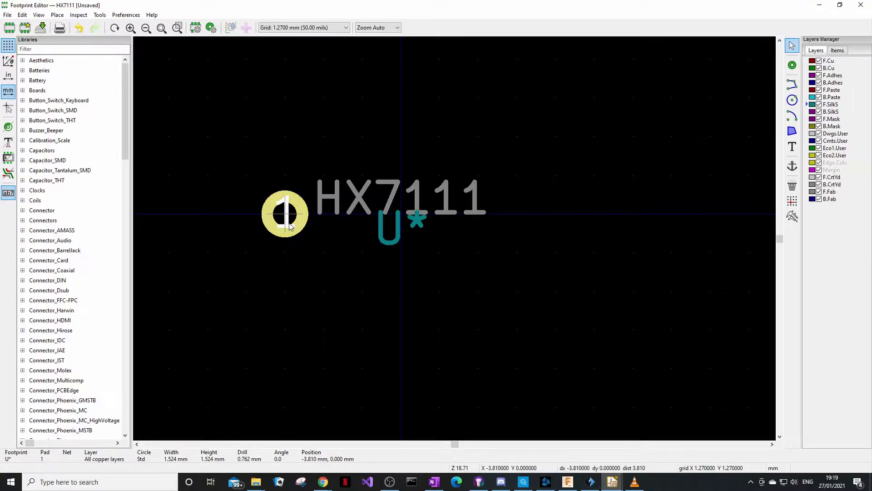
{"action": "key", "text": "e"}
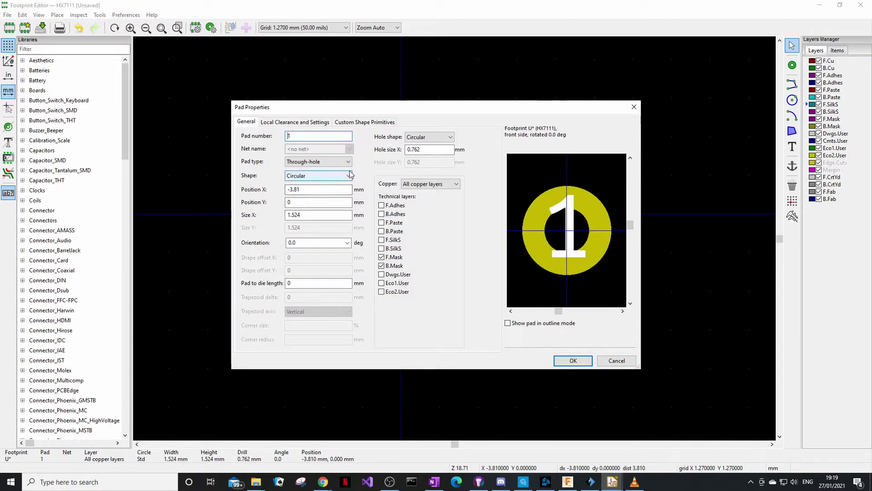
{"action": "left_click", "coordinate": [314, 163]}
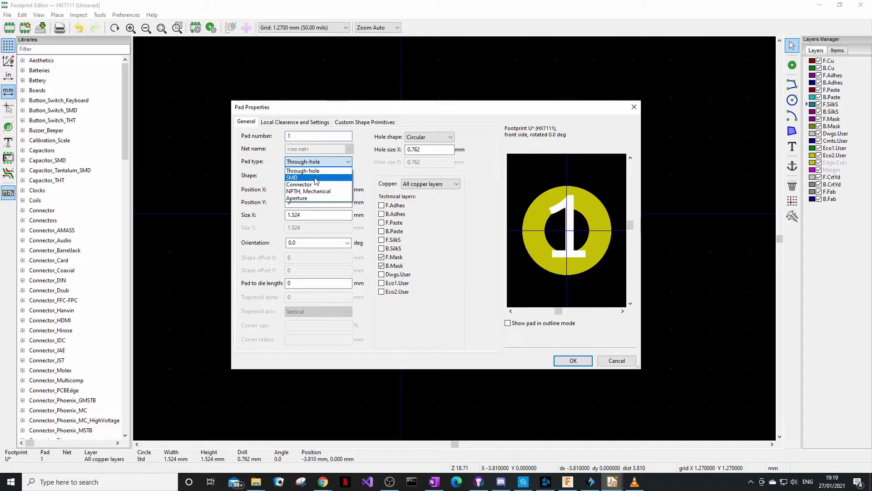
{"action": "left_click", "coordinate": [316, 178]}
{"action": "left_click", "coordinate": [318, 176]}
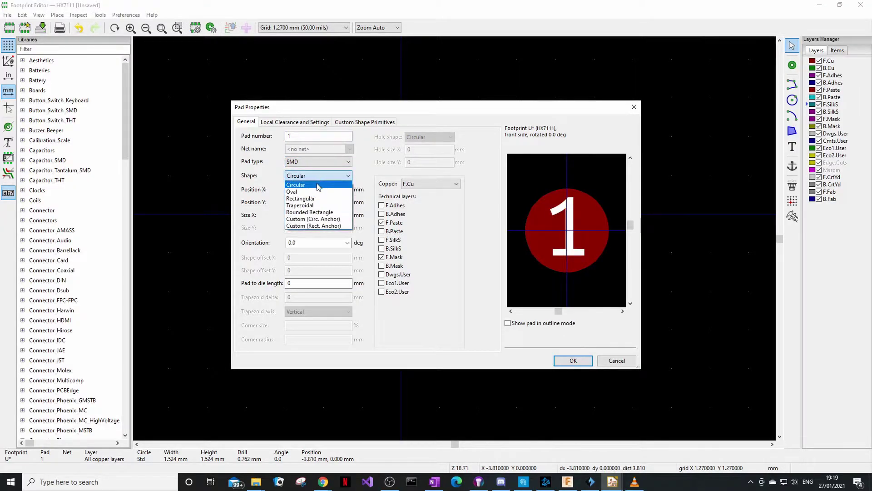
{"action": "left_click", "coordinate": [315, 198]}
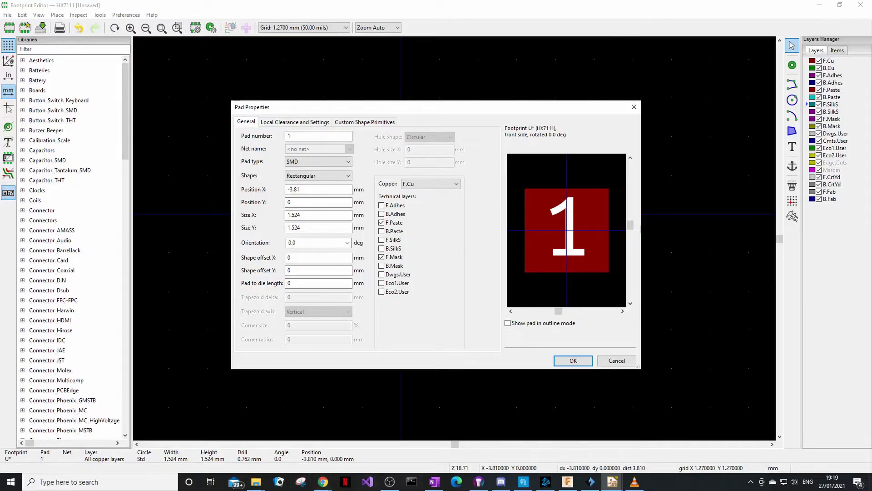
Set pad 1's size to 1.1 mm in X and 0.76 mm in Y, following the SOP16 footprint dimensions drawing
{"action": "left_click", "coordinate": [323, 482]}
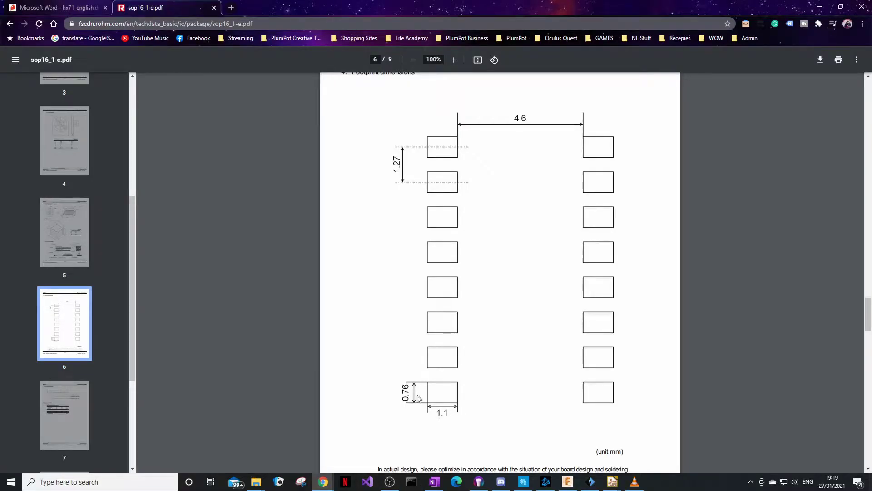
{"action": "key", "text": "alt+Tab"}
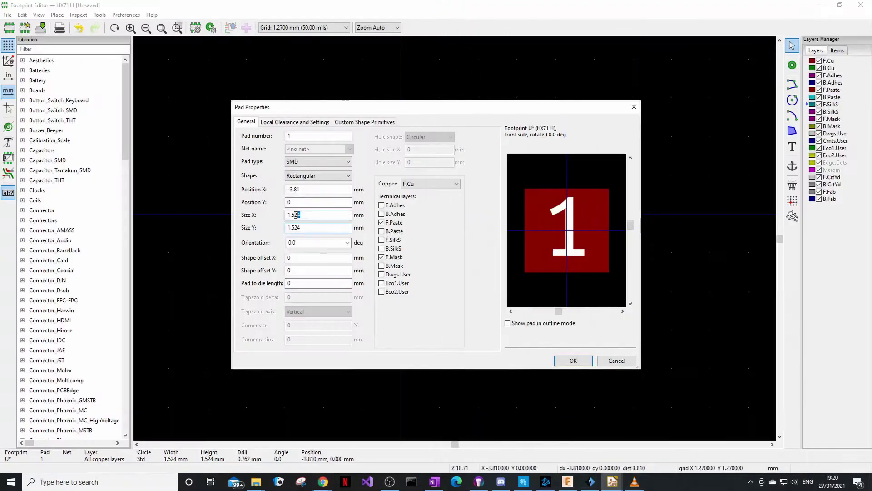
{"action": "type", "text": "1.1"}
{"action": "key", "text": "Tab"}
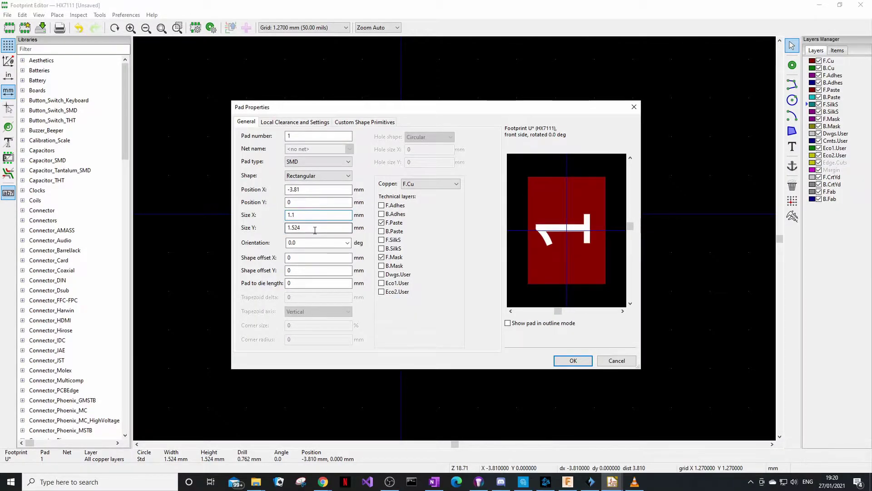
{"action": "type", "text": "0.76"}
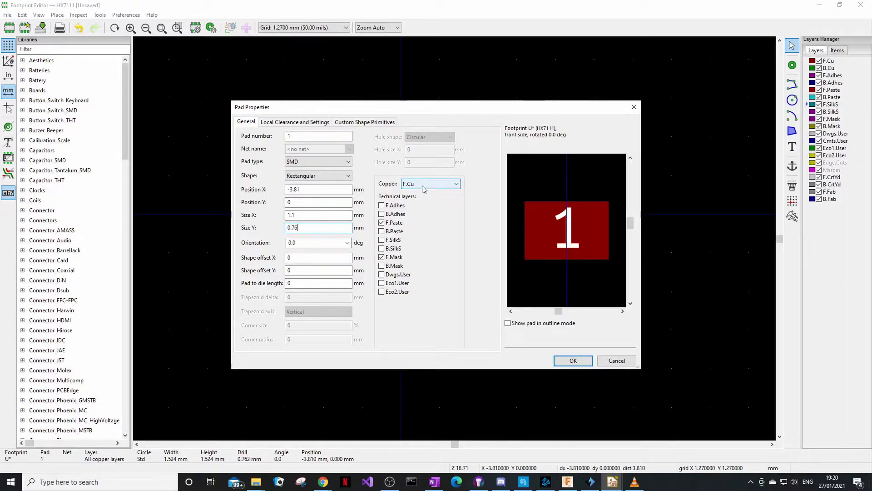
Assign pad 1 to the F.Cu copper layer and apply the pad properties
{"action": "left_click", "coordinate": [444, 189]}
{"action": "left_click", "coordinate": [438, 199]}
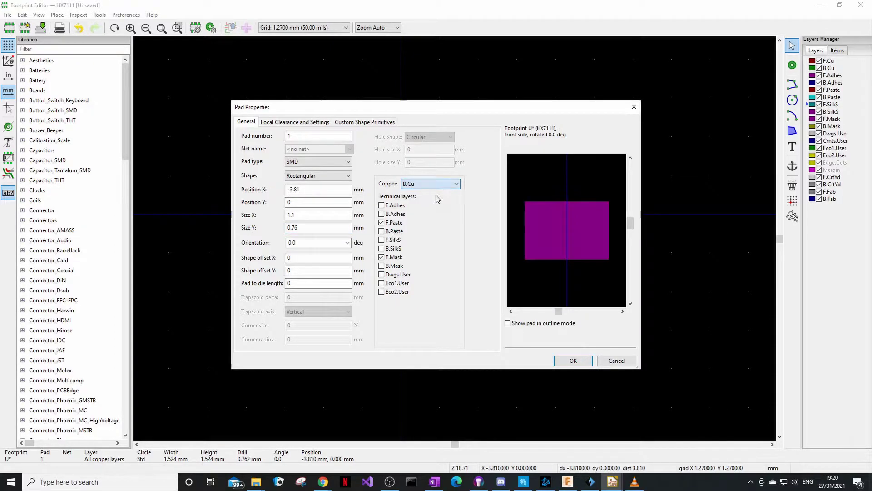
{"action": "left_click", "coordinate": [438, 184]}
{"action": "left_click", "coordinate": [437, 196]}
{"action": "left_click", "coordinate": [448, 183]}
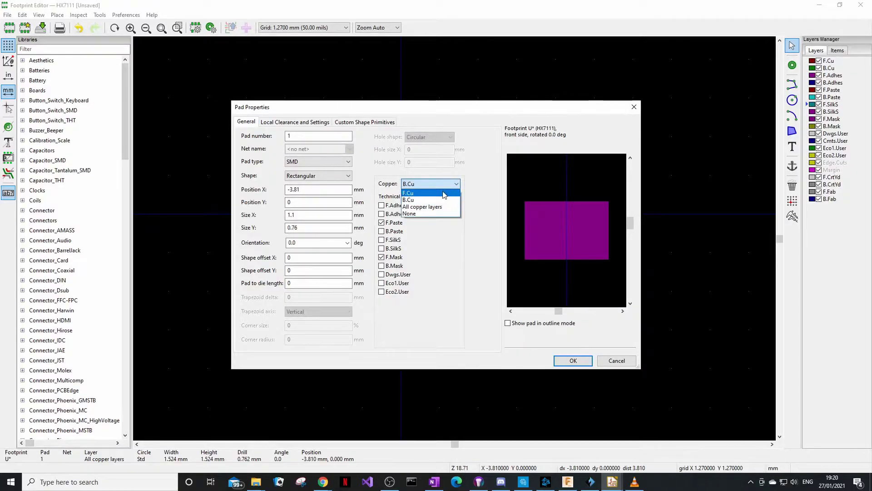
{"action": "left_click", "coordinate": [437, 191]}
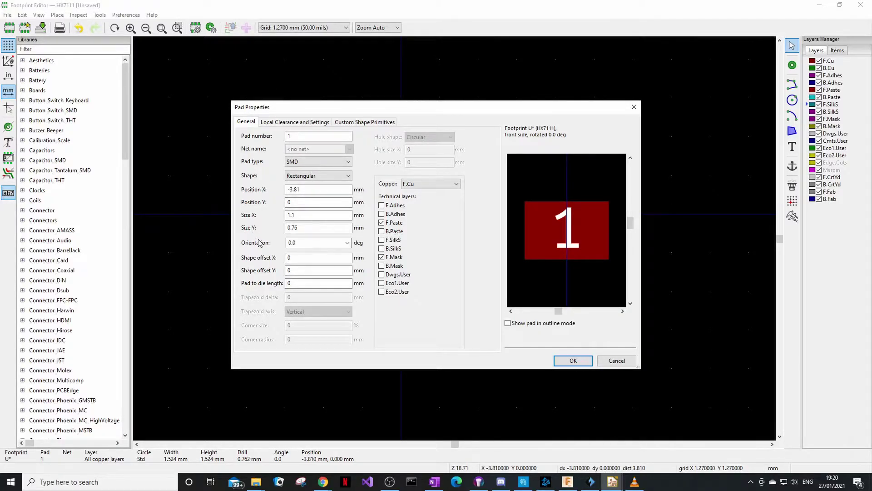
{"action": "left_click", "coordinate": [574, 361]}
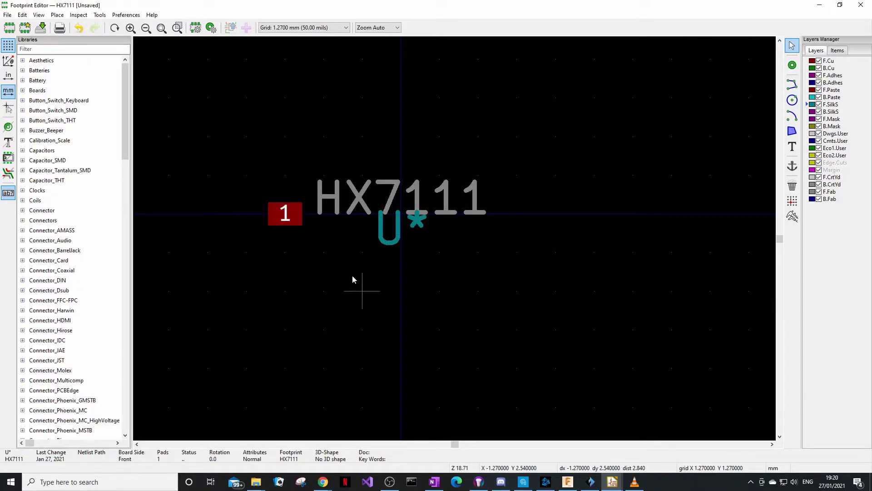
Check the overall package width in the HX711 datasheet's package dimensions drawing, and return to the footprint
{"action": "left_click_drag", "start_coordinate": [297, 300], "coordinate": [376, 288]}
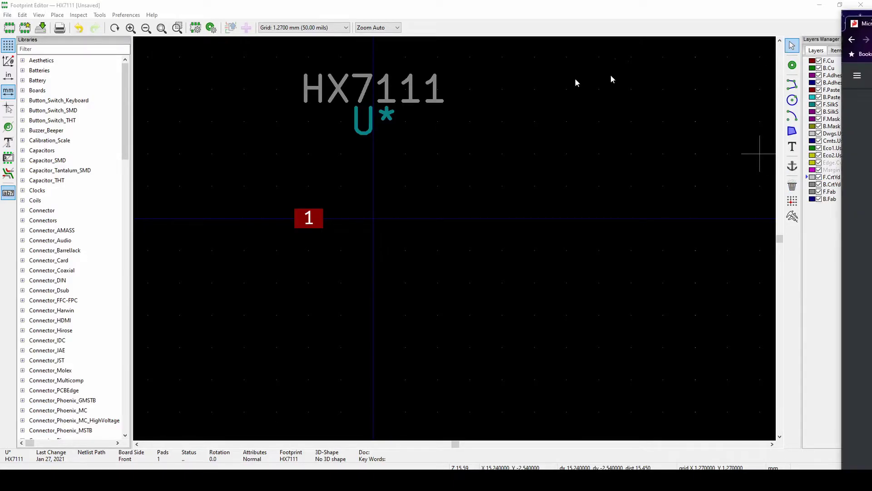
{"action": "key", "text": "alt+Tab"}
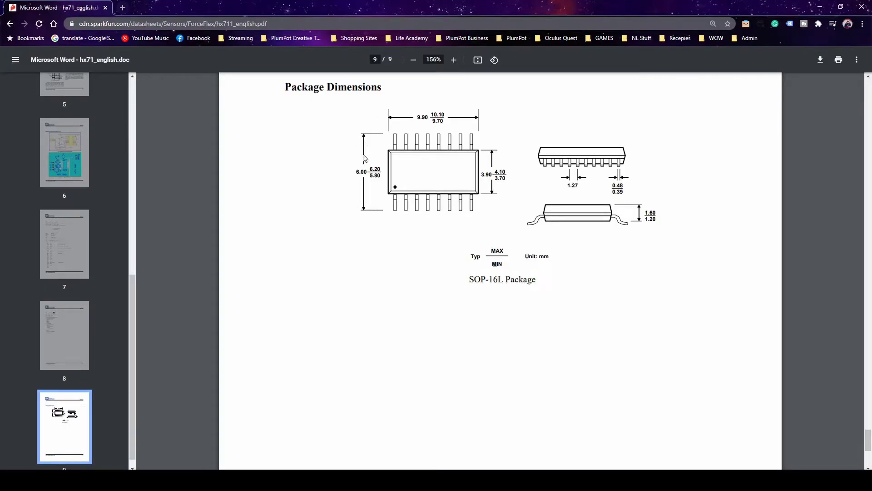
{"action": "left_click", "coordinate": [819, 8]}
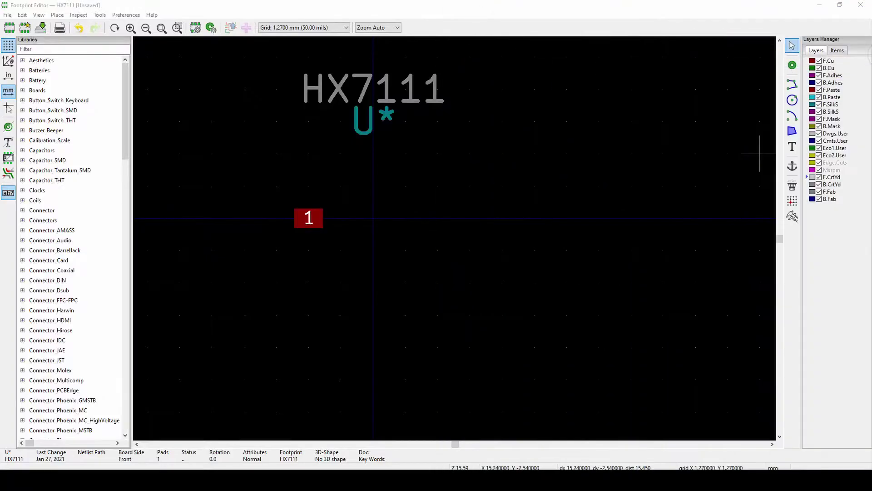
Set the F.CrtYd line segment to start at 0, 0 and end at 6, 0 mm
{"action": "double_click", "coordinate": [387, 296]}
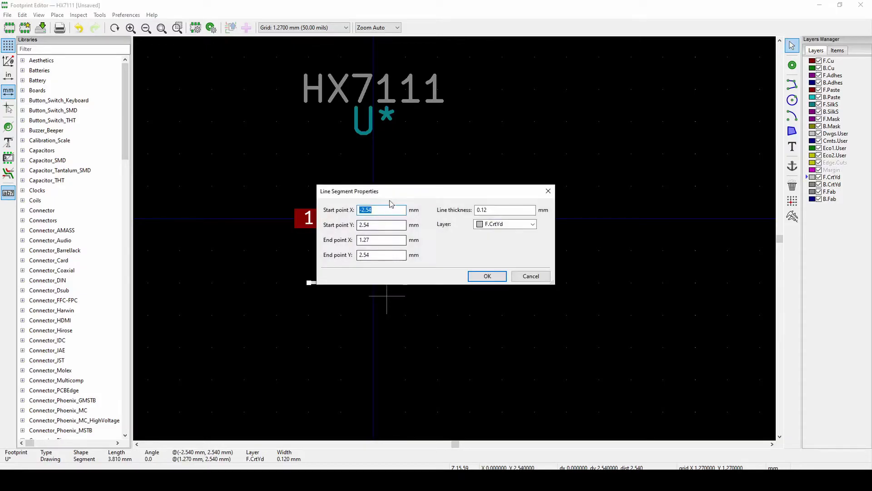
{"action": "type", "text": "0"}
{"action": "key", "text": "Tab"}
{"action": "type", "text": "0"}
{"action": "key", "text": "Tab"}
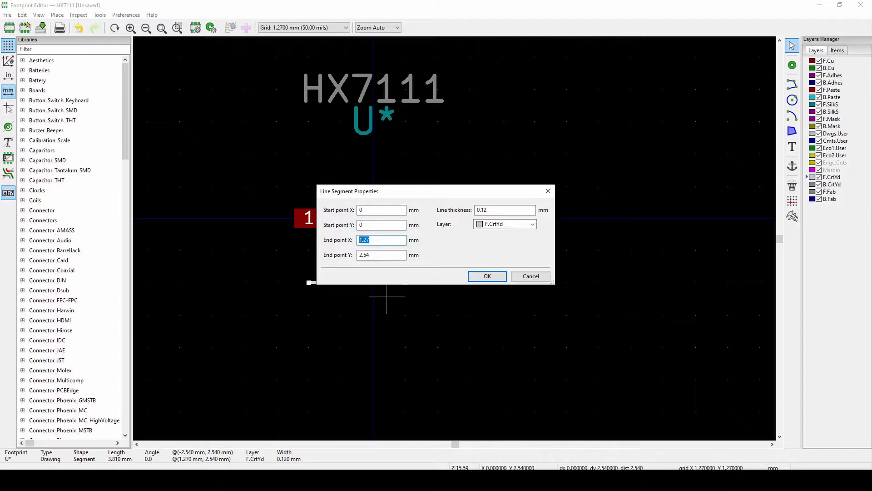
{"action": "key", "text": "Return"}
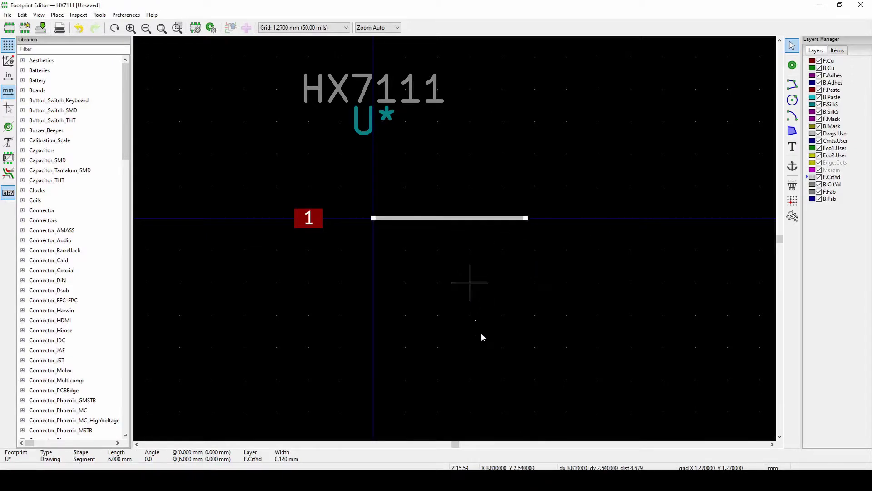
Duplicate the 6 mm courtyard line and set the copy to run from 0, 0 to 0, 9.9 mm
{"action": "left_click", "coordinate": [502, 283]}
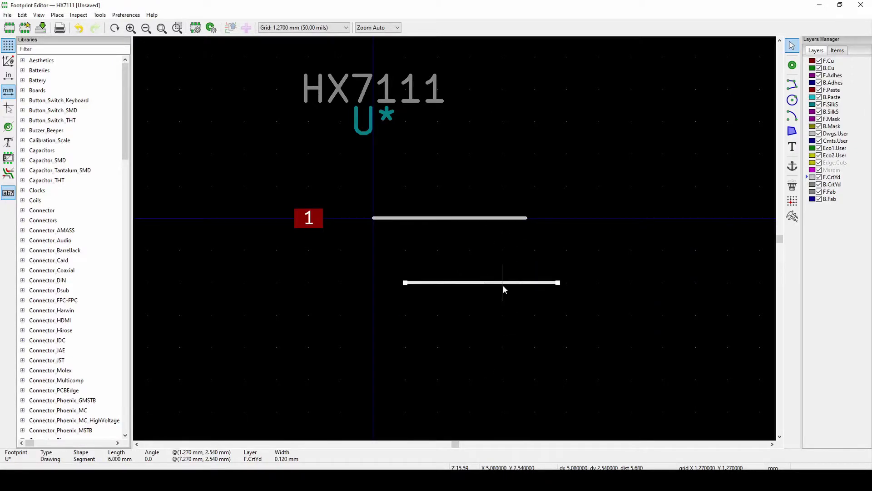
{"action": "double_click", "coordinate": [503, 286]}
{"action": "type", "text": "0"}
{"action": "key", "text": "Tab"}
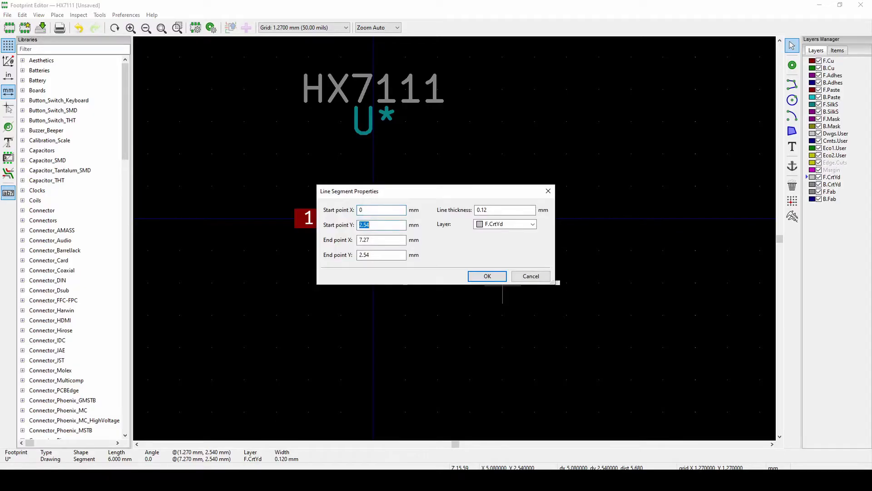
{"action": "type", "text": "0"}
{"action": "key", "text": "Tab"}
{"action": "type", "text": "0"}
{"action": "key", "text": "Tab"}
{"action": "type", "text": "9"}
{"action": "key", "text": "Return"}
Check the pin 1 dot's position in the HX711 datasheet's package drawing, and return to the footprint
{"action": "key", "text": "alt+Tab"}
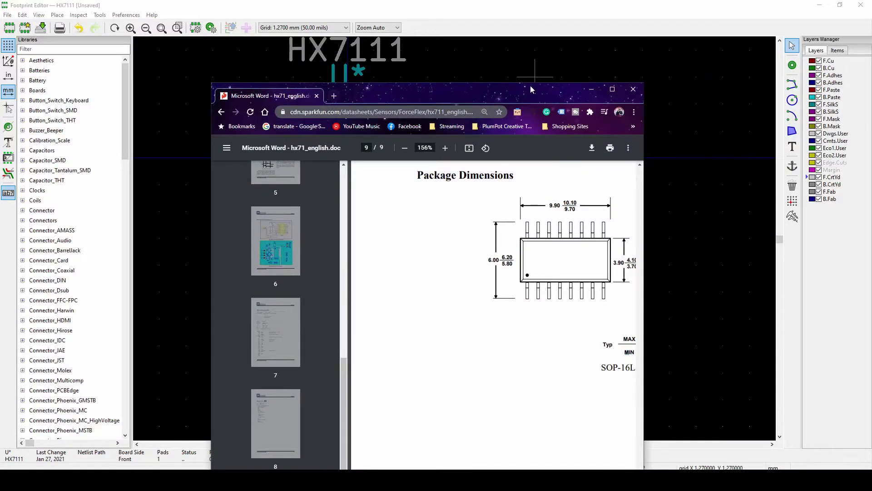
{"action": "double_click", "coordinate": [530, 87]}
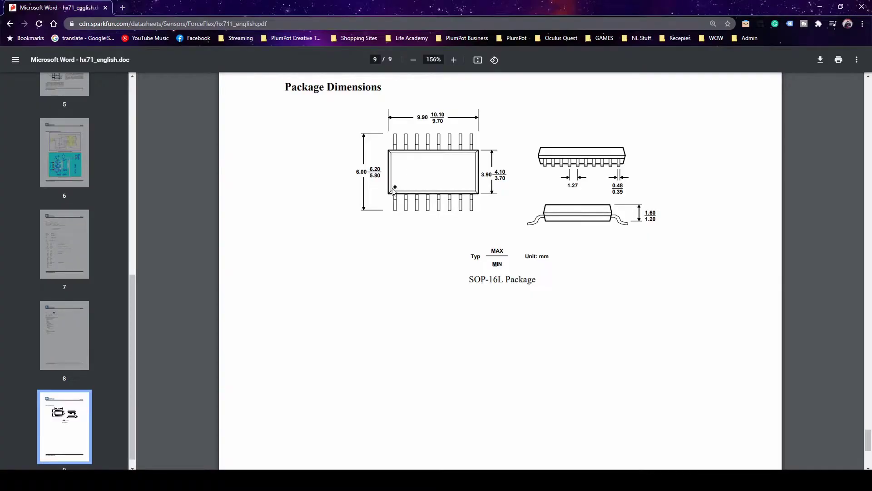
{"action": "left_click", "coordinate": [820, 7]}
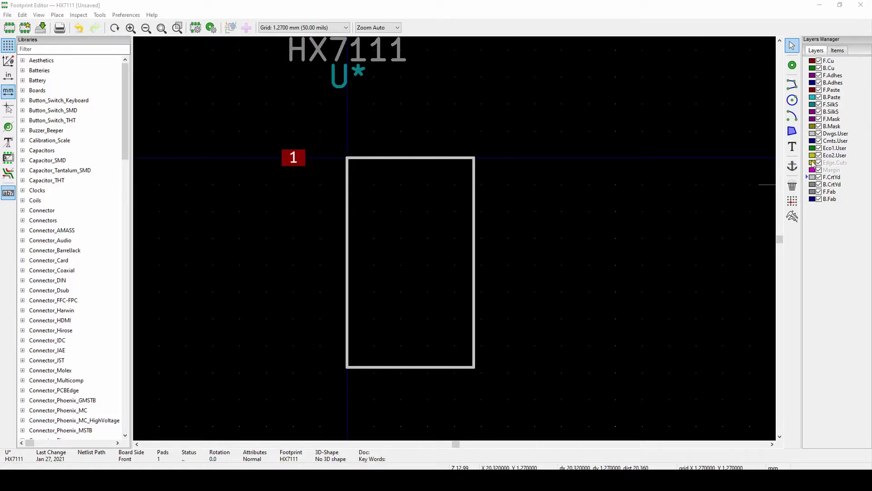
Draw a 1.27 mm radius circle on the F.SilkS layer centred at X 0, Y -1.27 mm, above the outline's corner near pad 1
{"action": "left_click", "coordinate": [814, 105]}
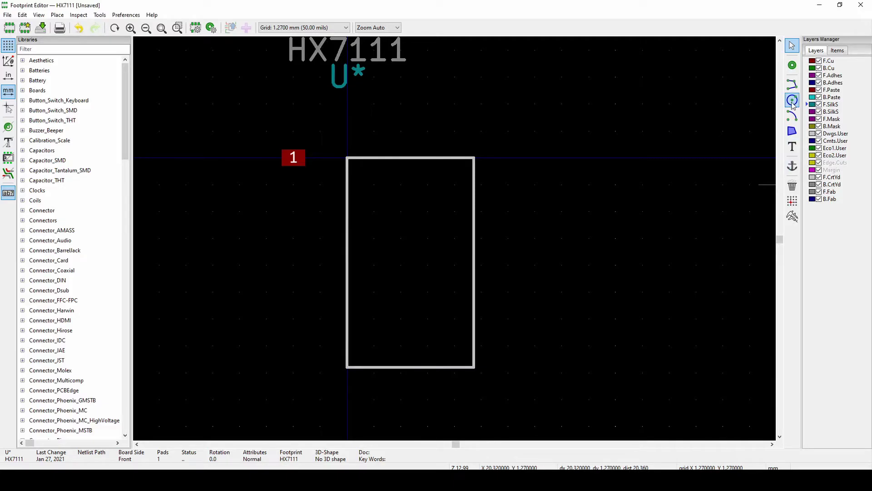
{"action": "left_click", "coordinate": [793, 100]}
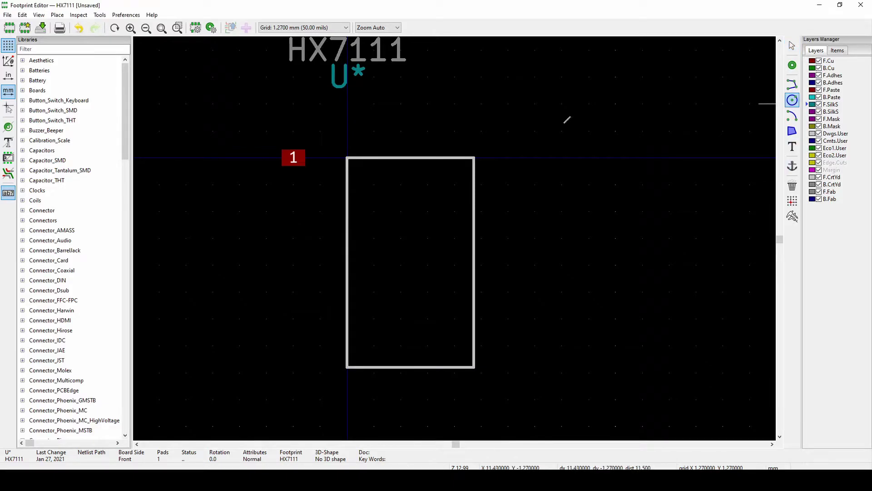
{"action": "left_click", "coordinate": [348, 130]}
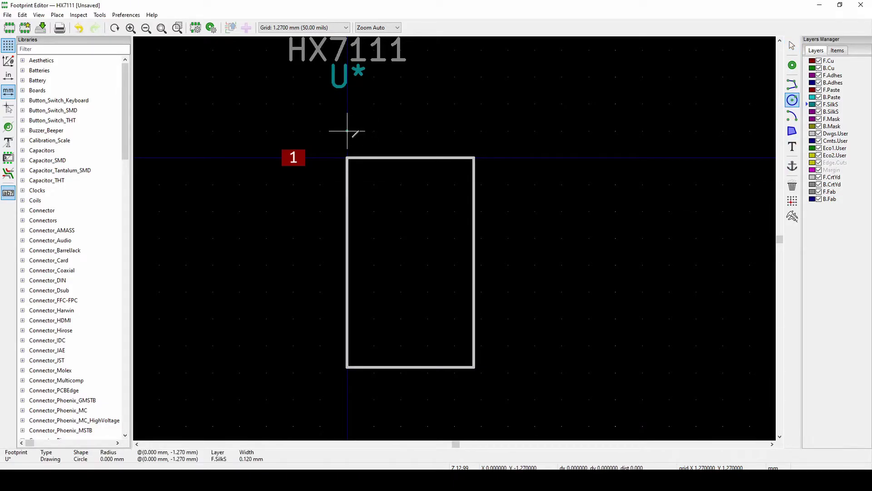
{"action": "left_click", "coordinate": [347, 158]}
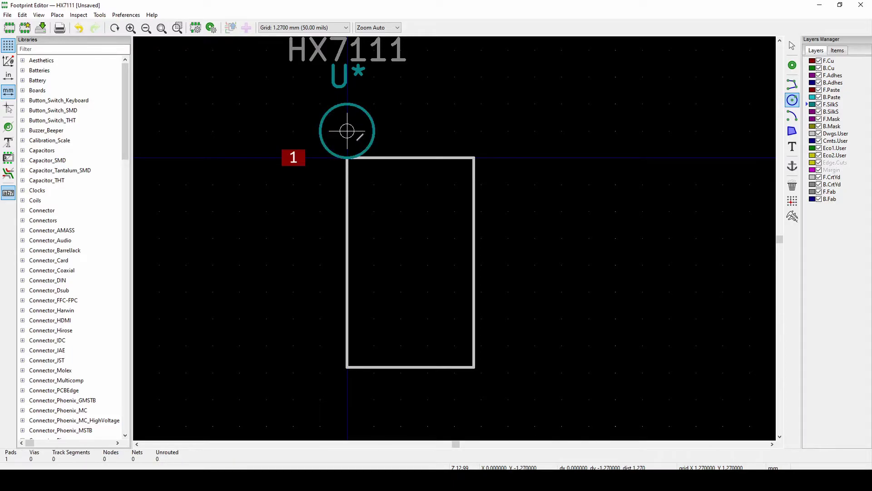
{"action": "key", "text": "Escape"}
Set the silkscreen pin 1 circle's line thickness to 1 mm and its radius to 0.2 mm
{"action": "left_click", "coordinate": [347, 131]}
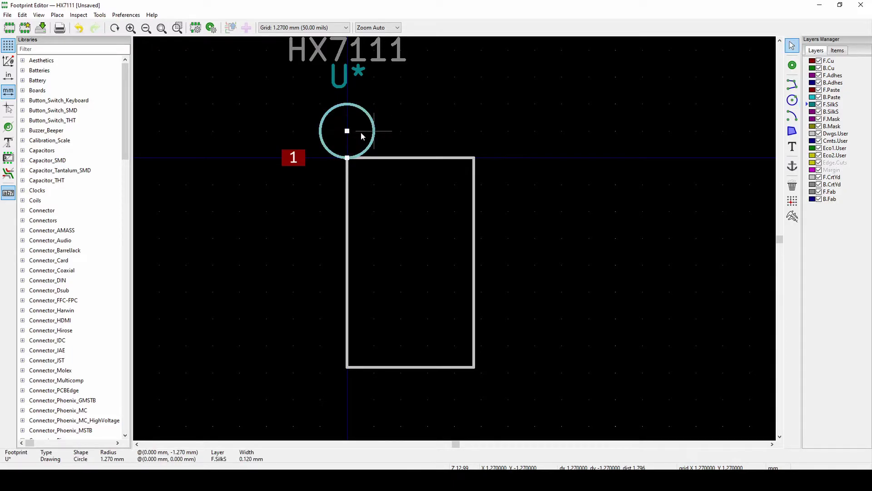
{"action": "key", "text": "e"}
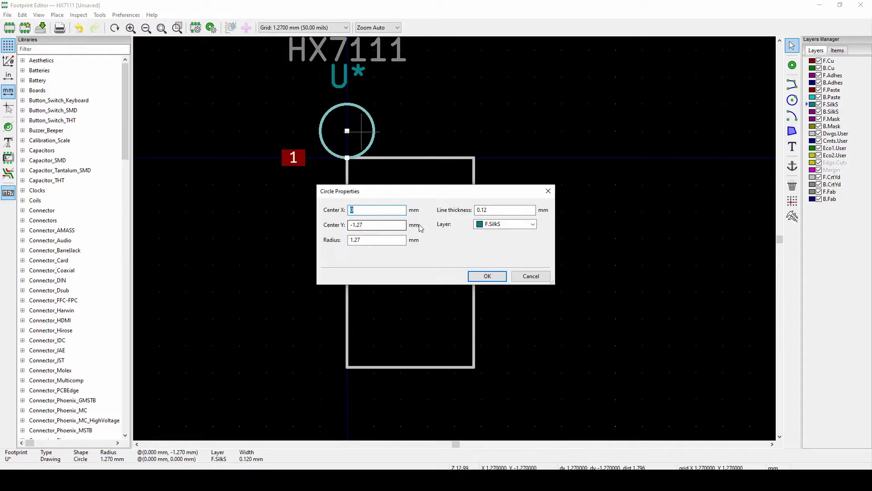
{"action": "double_click", "coordinate": [495, 212]}
{"action": "type", "text": "1"}
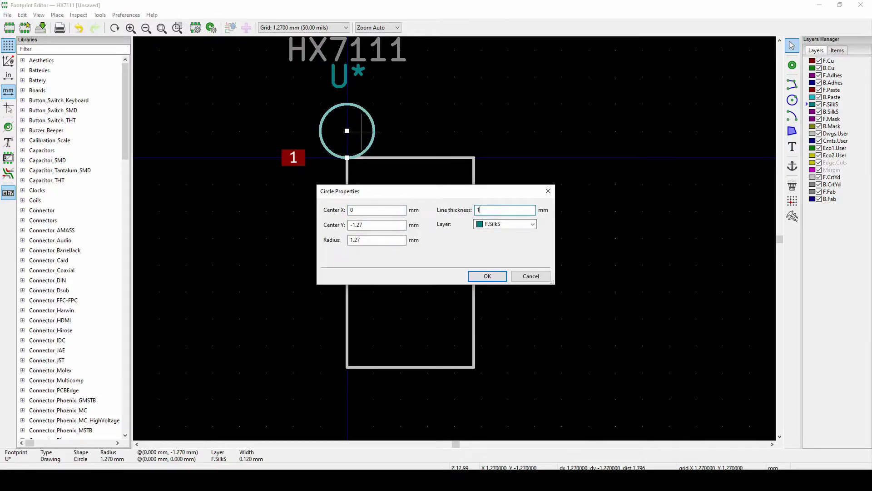
{"action": "double_click", "coordinate": [382, 241]}
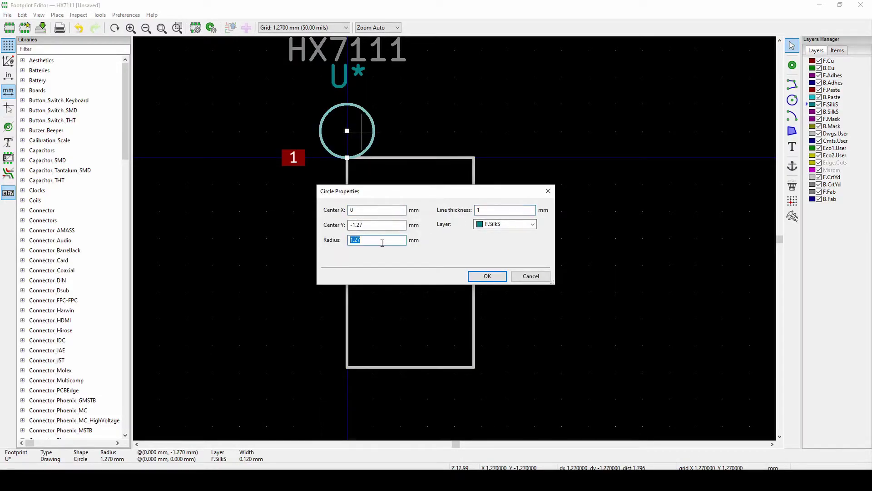
{"action": "type", "text": "0.5"}
{"action": "key", "text": "Return"}
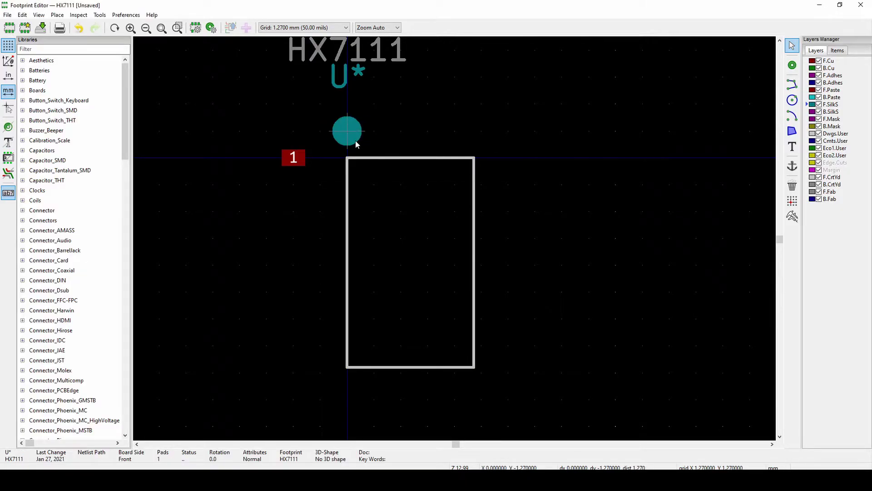
Reduce the silkscreen pin 1 circle's radius to 0.1 mm and deselect it
{"action": "key", "text": "e"}
{"action": "key", "text": "Tab"}
{"action": "key", "text": "Tab"}
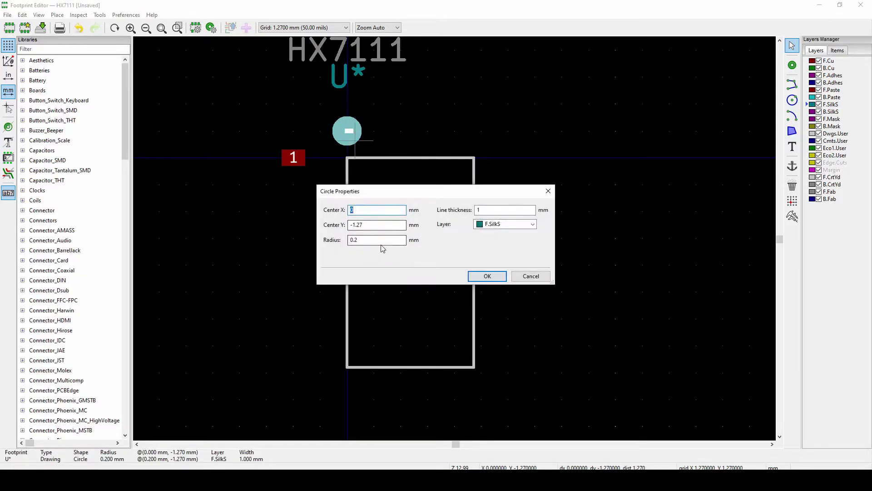
{"action": "type", "text": "0.1"}
{"action": "key", "text": "Return"}
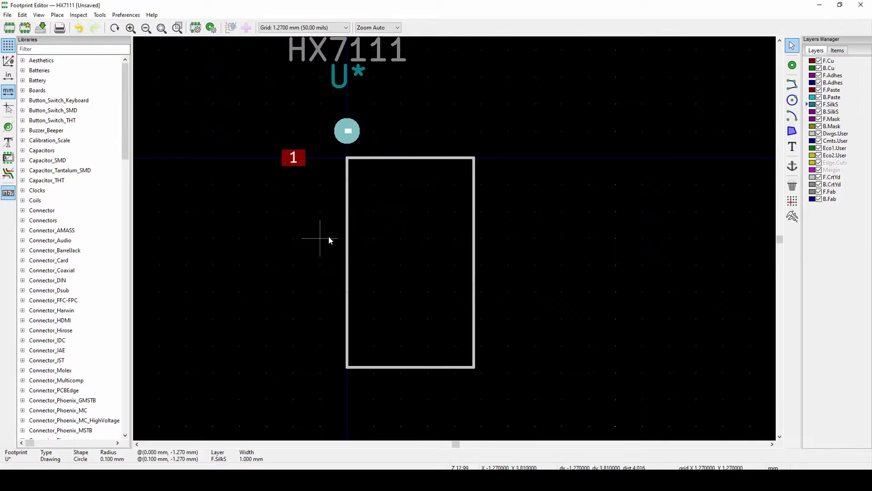
{"action": "left_click", "coordinate": [327, 239]}
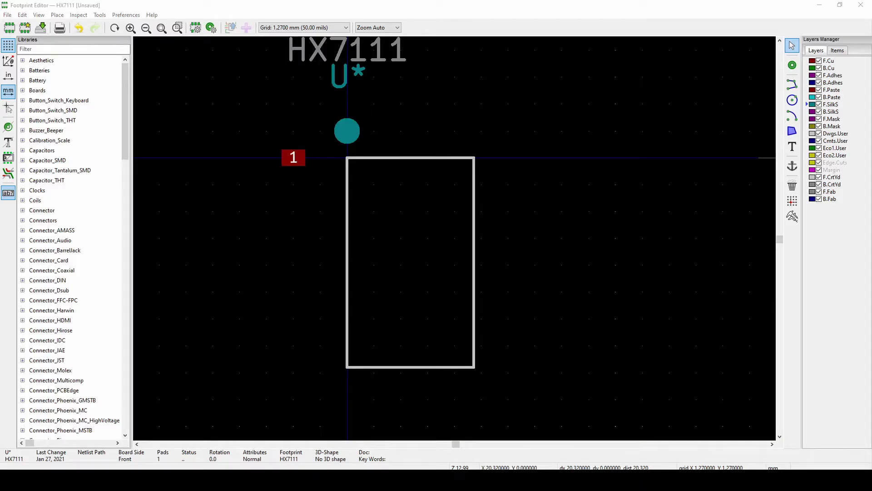
Move pad 1 onto the outline's left edge at X 0, Y 1.27 mm
{"action": "left_click", "coordinate": [291, 165]}
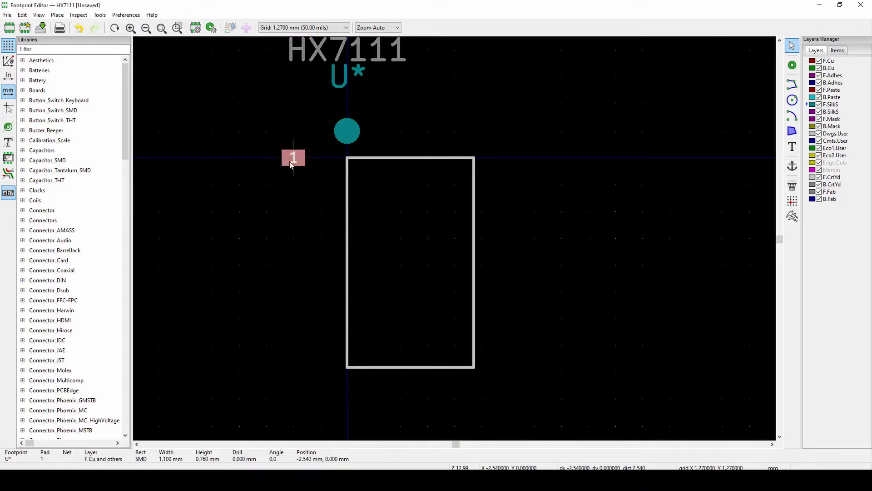
{"action": "left_click_drag", "start_coordinate": [291, 165], "coordinate": [345, 192]}
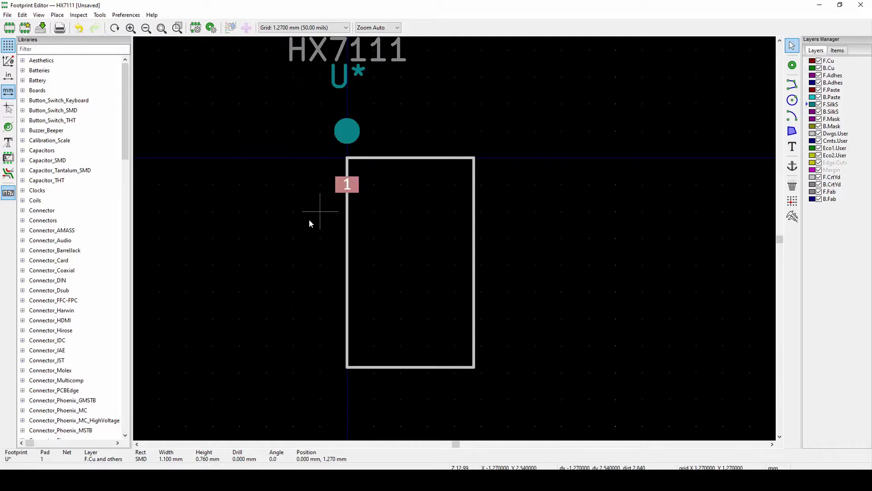
{"action": "left_click", "coordinate": [309, 219]}
{"action": "scroll", "coordinate": [429, 253], "scroll_direction": "up", "scroll_amount": 1}
{"action": "scroll", "coordinate": [418, 251], "scroll_direction": "up", "scroll_amount": 1}
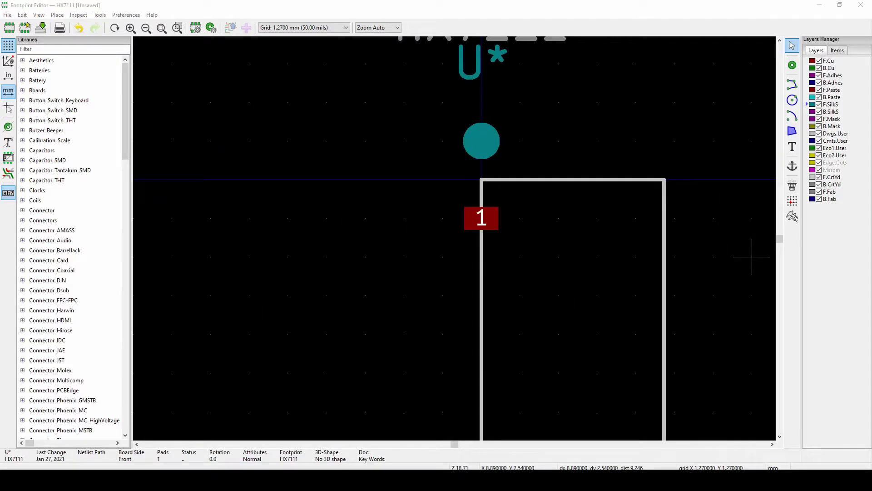
Check the datasheet's pad layout and duplicate pad 1 into two columns of eight at 1.27 mm spacing along the outline's long sides
{"action": "key", "text": "alt+Tab"}
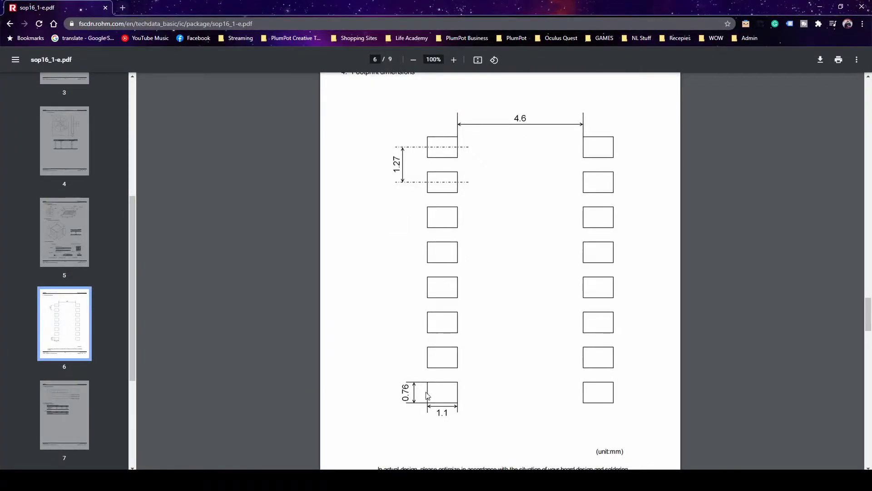
{"action": "left_click_drag", "start_coordinate": [571, 5], "coordinate": [746, 104]}
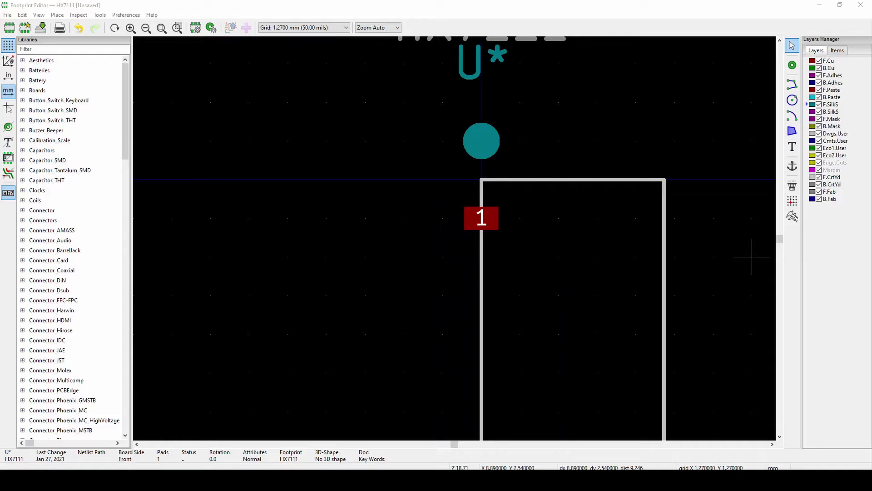
{"action": "left_click", "coordinate": [393, 158]}
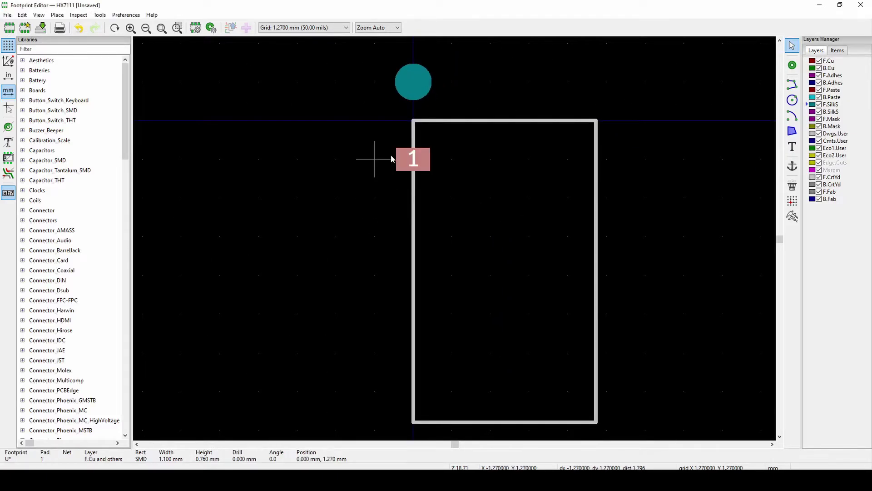
{"action": "key", "text": "ctrl+d"}
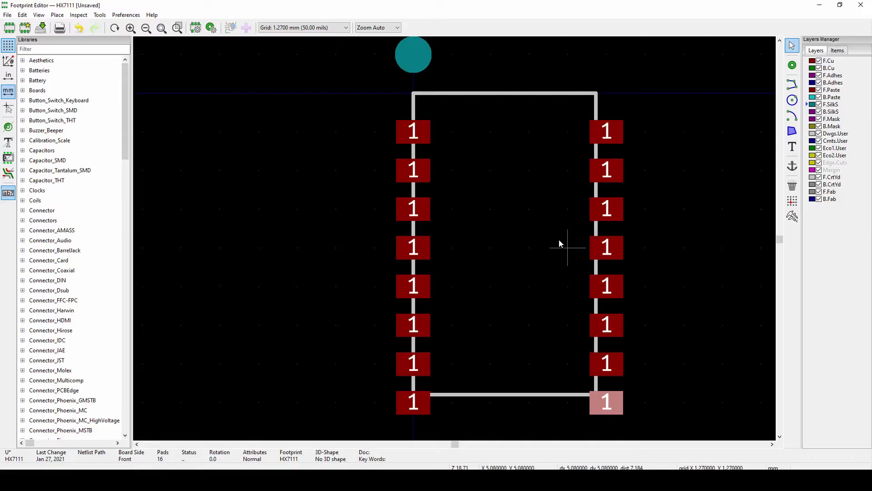
{"action": "left_click", "coordinate": [560, 244]}
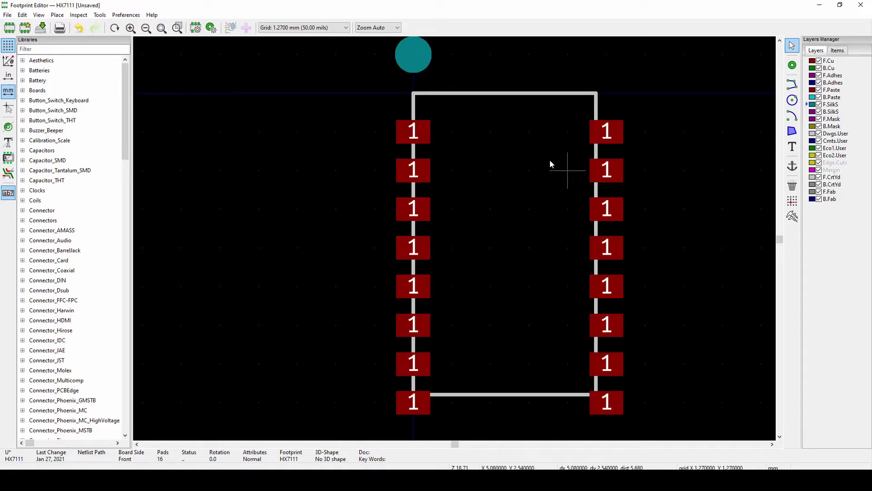
Set the grid to 0.2540 mm and shift the right column's uppermost pad up by one grid step
{"action": "left_click_drag", "start_coordinate": [673, 120], "coordinate": [597, 131]}
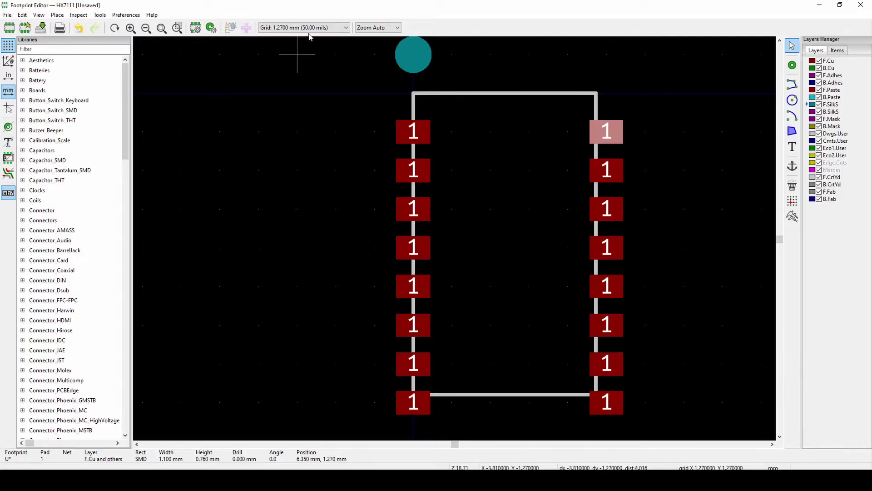
{"action": "left_click", "coordinate": [326, 28]}
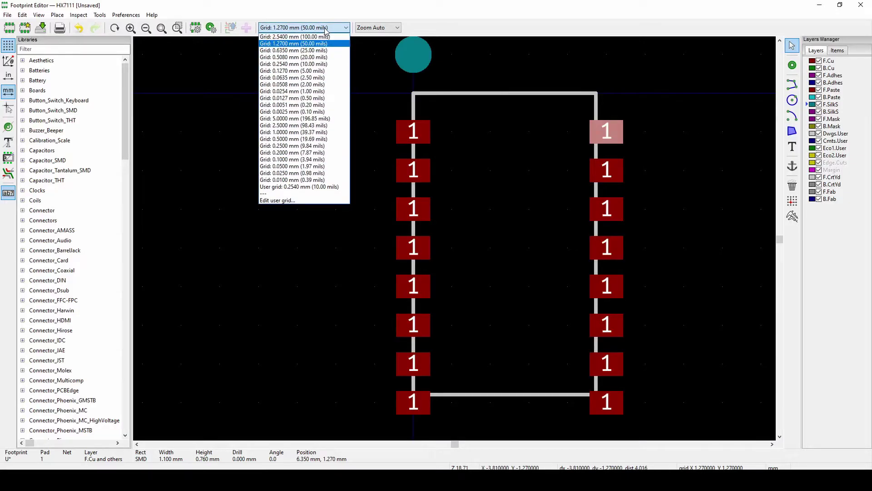
{"action": "left_click", "coordinate": [326, 64]}
{"action": "left_click", "coordinate": [627, 122]}
{"action": "left_click", "coordinate": [618, 135]}
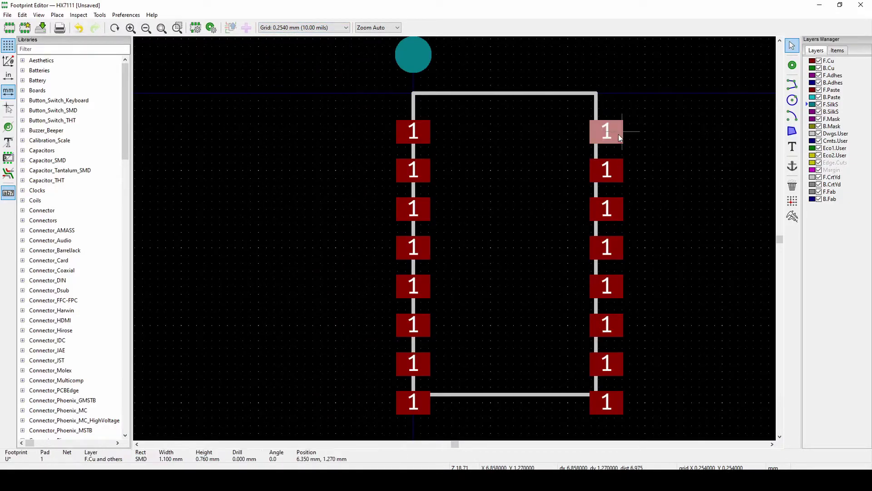
{"action": "left_click_drag", "start_coordinate": [618, 134], "coordinate": [607, 124]}
{"action": "left_click", "coordinate": [663, 162]}
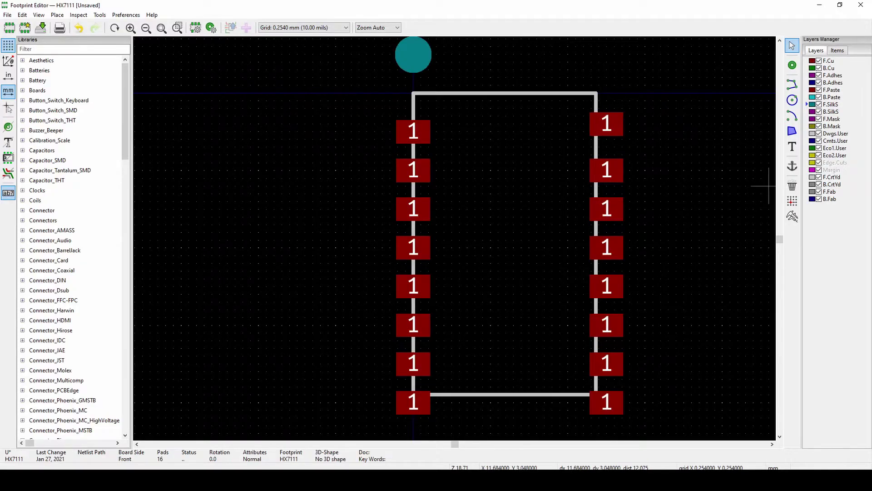
Check the column spacing in the datasheet and move the uppermost pads to X 0 and X 6.096 mm, both at Y 0.508 mm
{"action": "key", "text": "alt+Tab"}
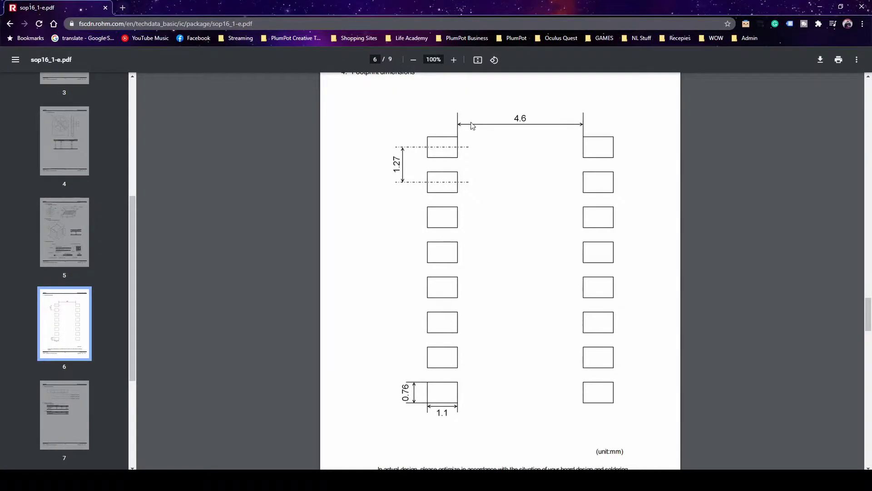
{"action": "key", "text": "alt+Tab"}
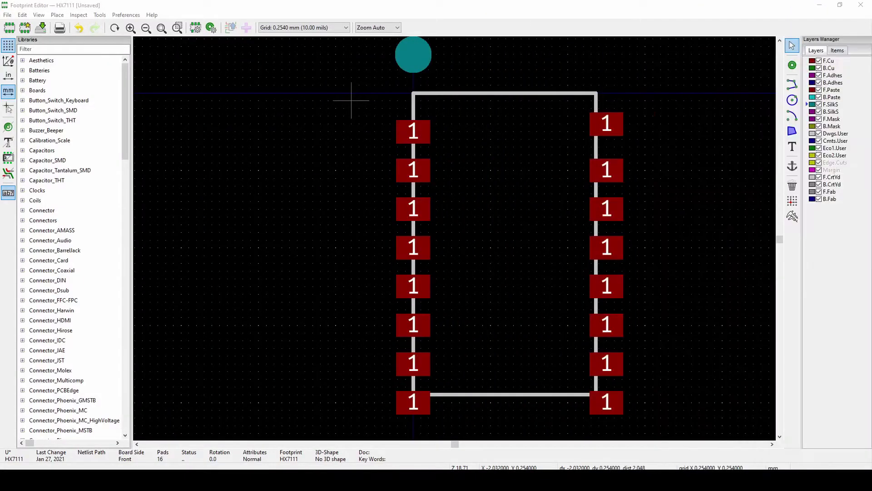
{"action": "left_click", "coordinate": [603, 106]}
{"action": "left_click", "coordinate": [405, 105]}
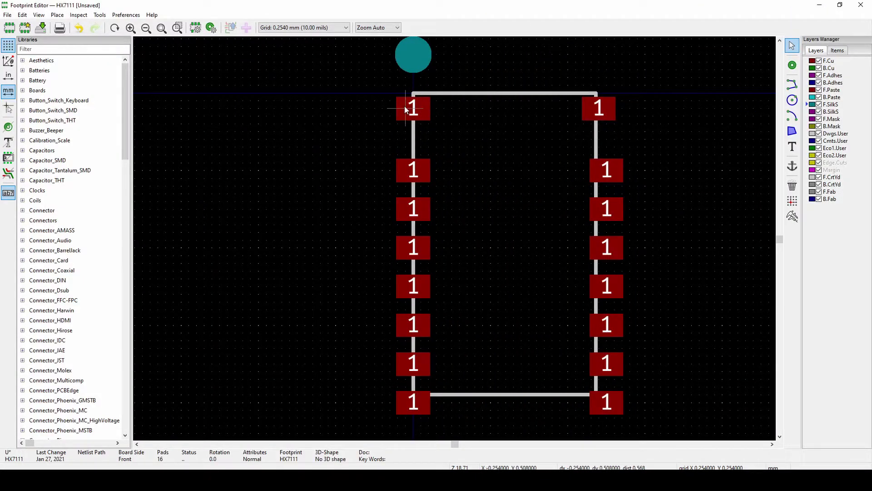
Position the right column's uppermost pad relative to the left column's uppermost pad with offset X 4.6 mm and Y 0
{"action": "right_click", "coordinate": [404, 106]}
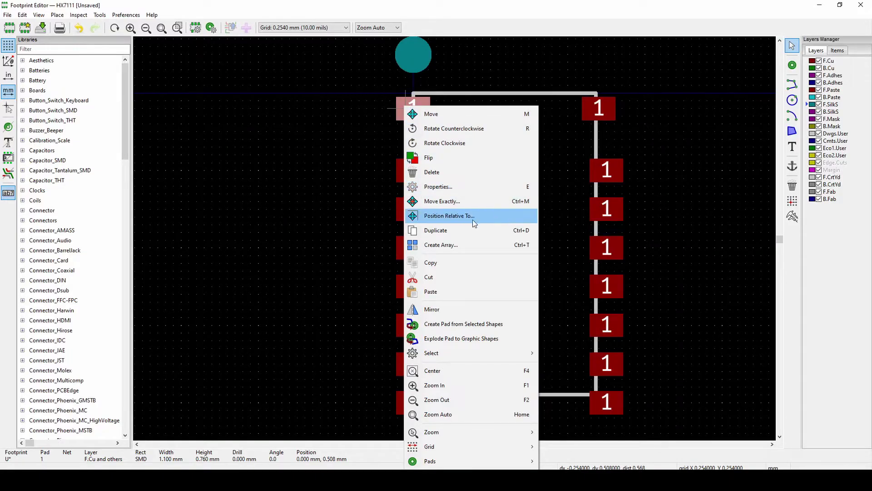
{"action": "left_click", "coordinate": [670, 117]}
{"action": "right_click", "coordinate": [607, 107]}
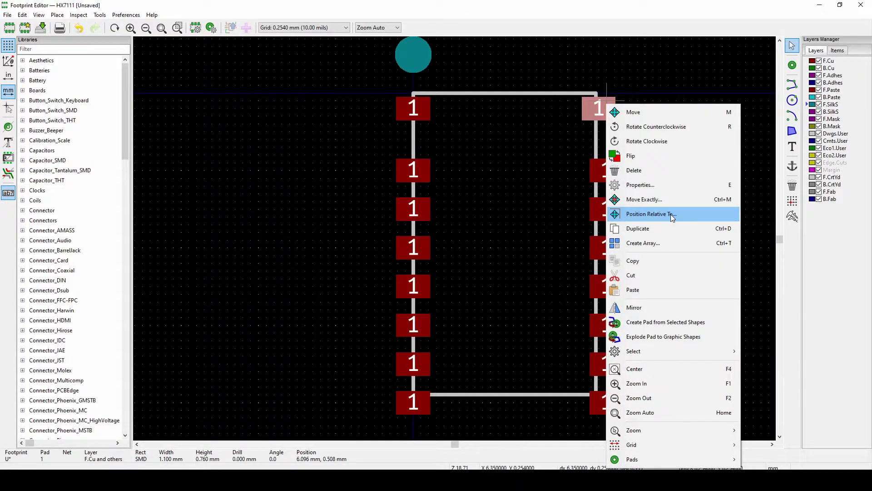
{"action": "left_click", "coordinate": [671, 214]}
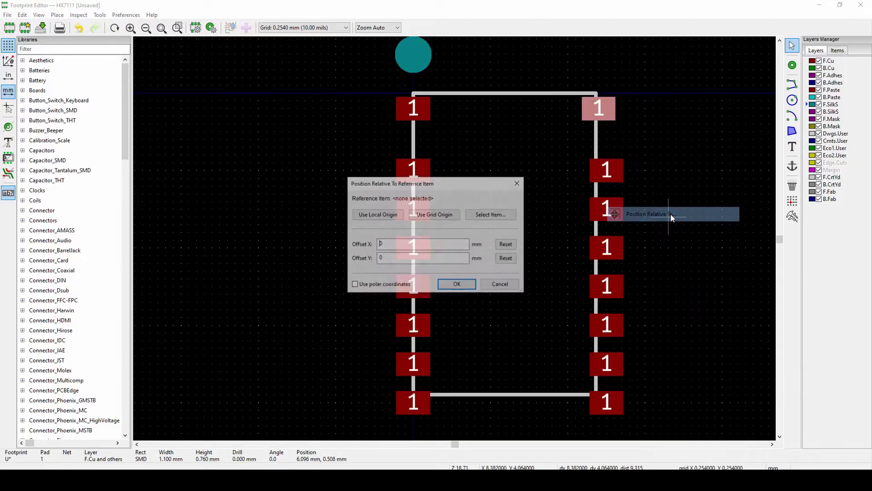
{"action": "left_click", "coordinate": [490, 215]}
{"action": "left_click", "coordinate": [411, 108]}
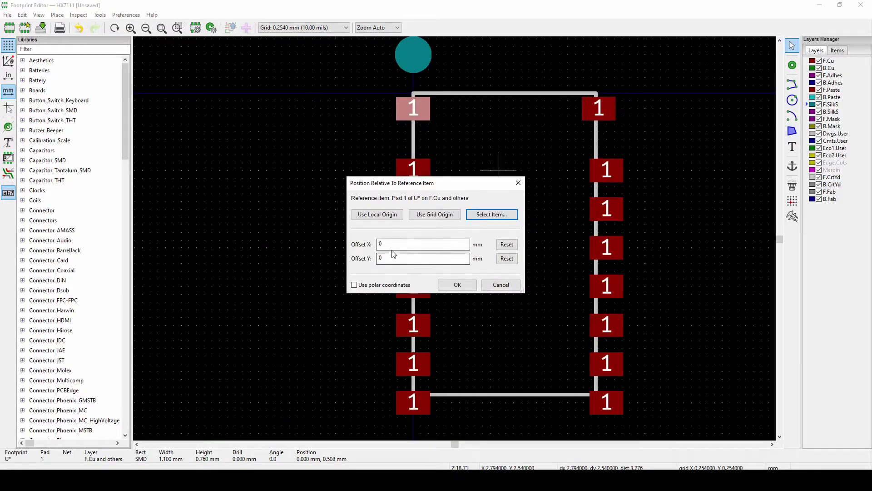
{"action": "double_click", "coordinate": [451, 246]}
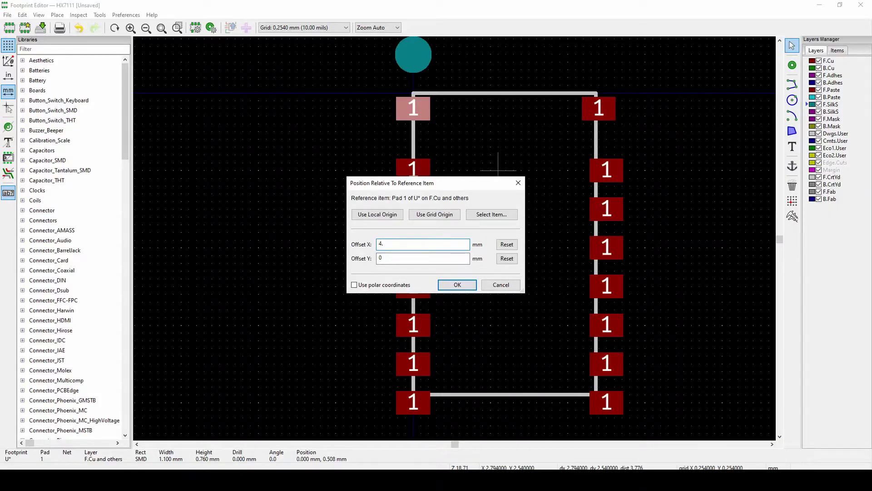
{"action": "key", "text": "Tab"}
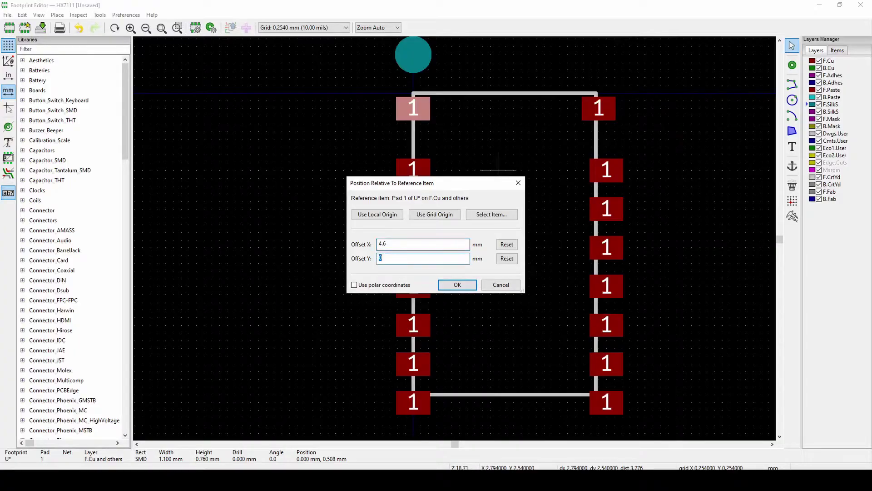
{"action": "key", "text": "Return"}
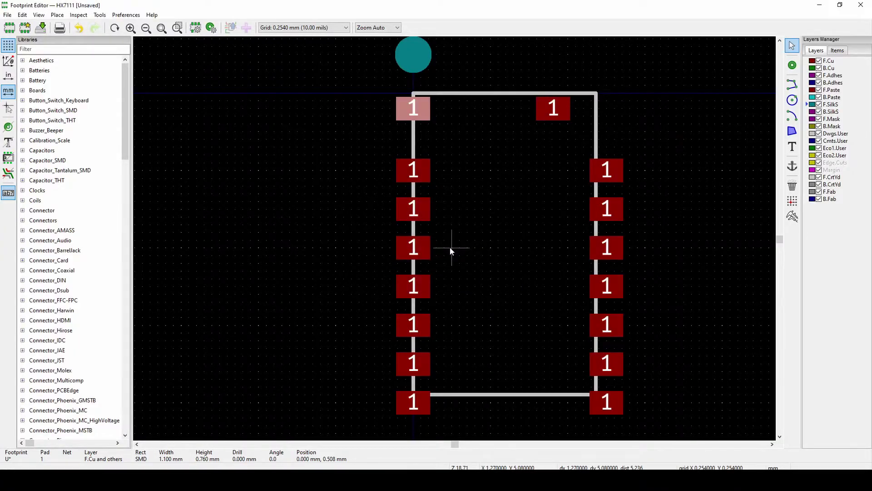
Recheck the gap and pad width in the datasheet, and set the right column's uppermost pad to X 5.7 mm
{"action": "key", "text": "alt+Tab"}
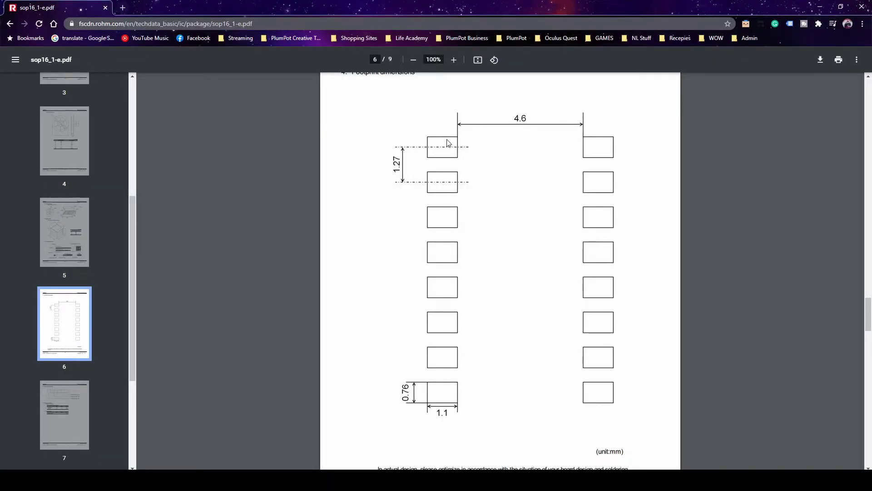
{"action": "key", "text": "alt+Tab"}
{"action": "key", "text": "alt+Tab"}
{"action": "left_click", "coordinate": [819, 6]}
{"action": "left_click", "coordinate": [527, 121]}
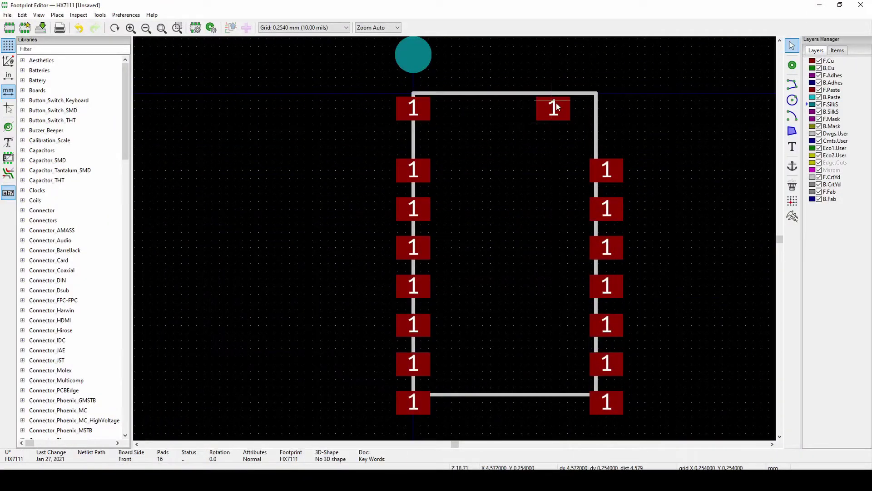
{"action": "left_click", "coordinate": [555, 105]}
{"action": "right_click", "coordinate": [552, 107]}
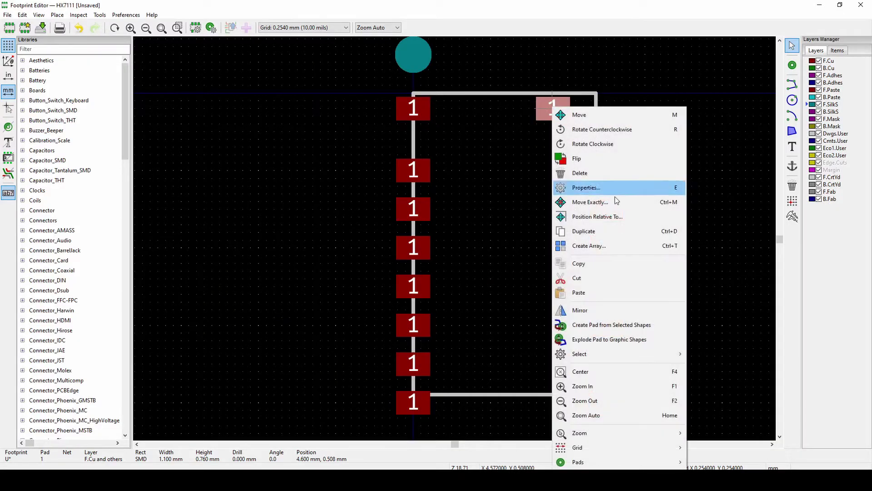
{"action": "left_click", "coordinate": [611, 189]}
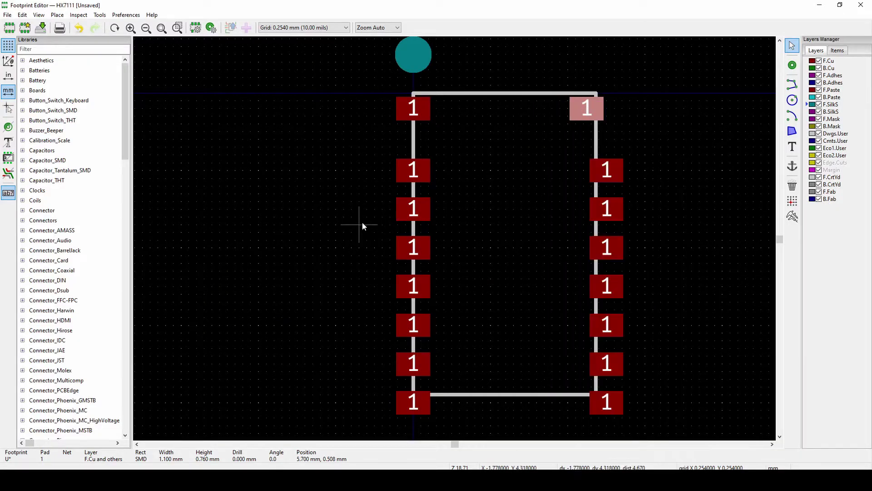
Set the pad number of the second pad from the top in the left column to 2
{"action": "left_click", "coordinate": [413, 171]}
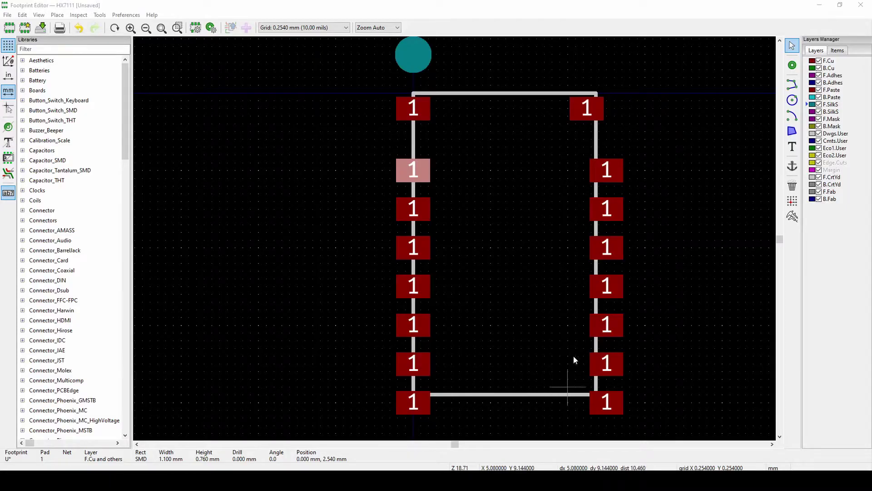
{"action": "key", "text": "alt+Tab"}
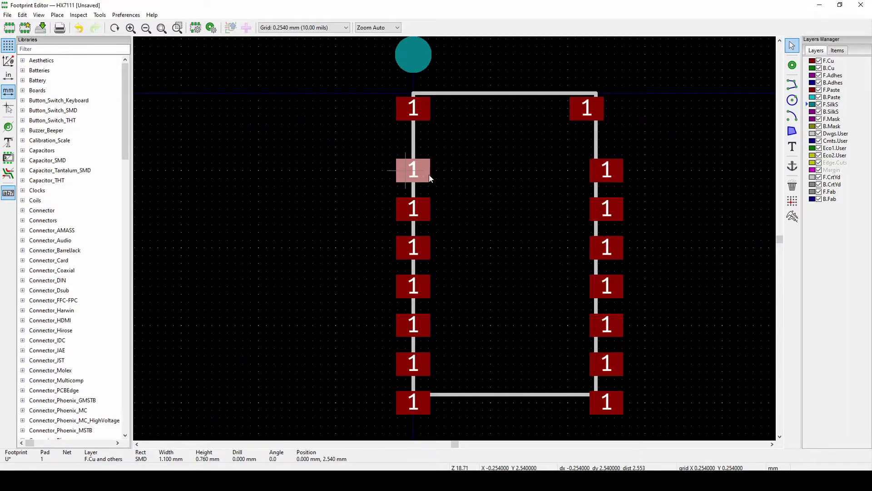
{"action": "double_click", "coordinate": [427, 175]}
{"action": "double_click", "coordinate": [300, 138]}
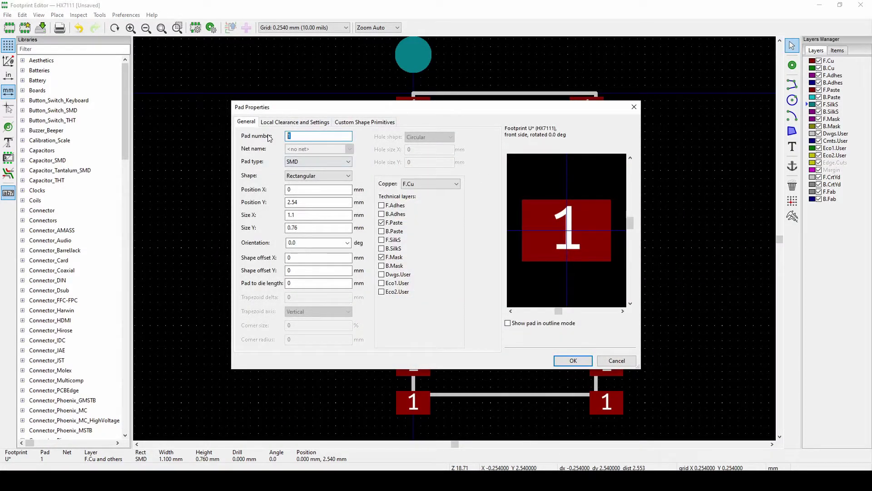
{"action": "type", "text": "2"}
{"action": "left_click", "coordinate": [573, 360]}
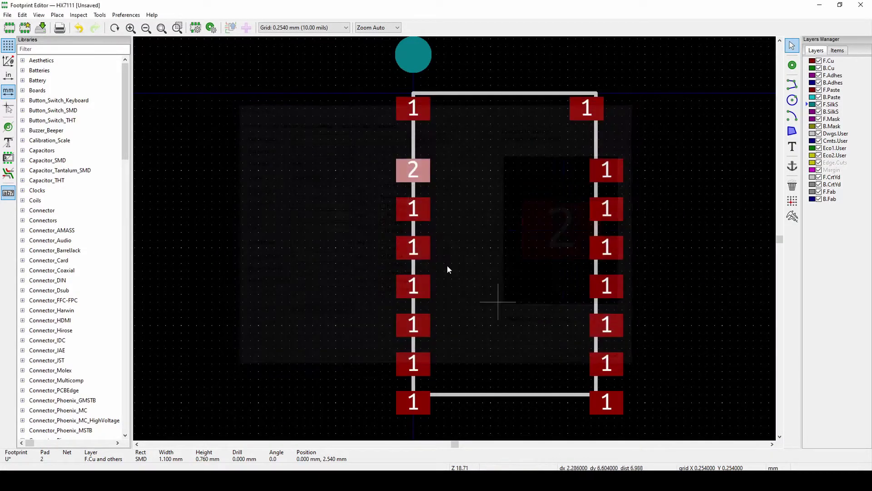
Set the pad number of the third pad from the top in the left column to 3
{"action": "double_click", "coordinate": [403, 207]}
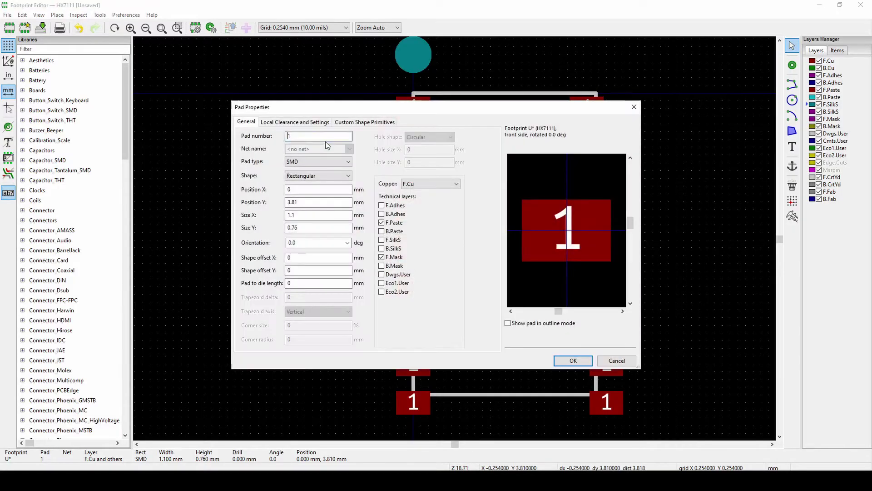
{"action": "left_click", "coordinate": [311, 137]}
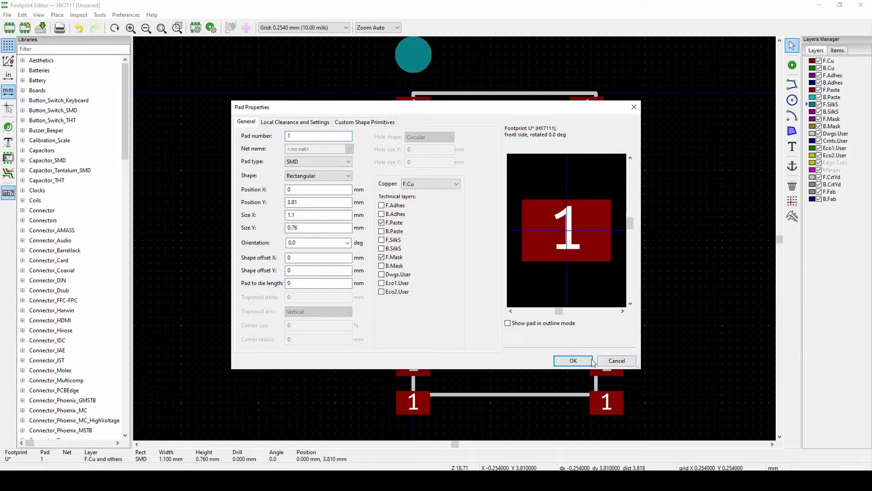
{"action": "left_click", "coordinate": [574, 360]}
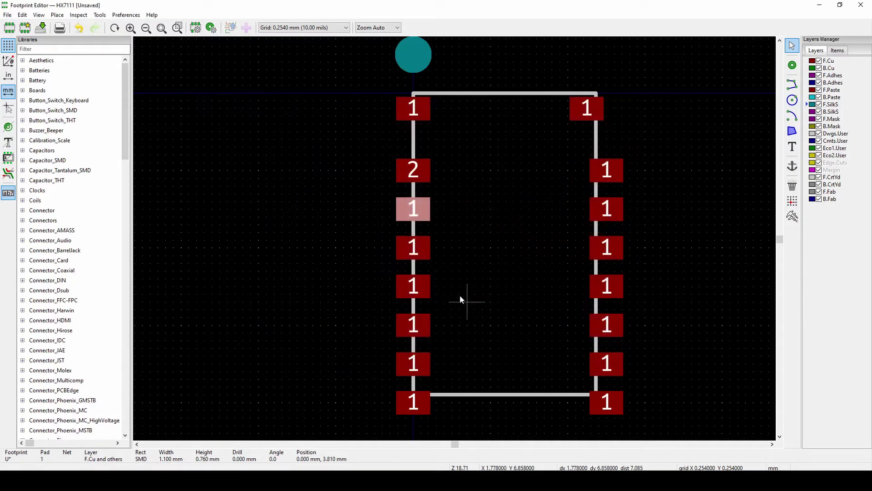
{"action": "double_click", "coordinate": [403, 212]}
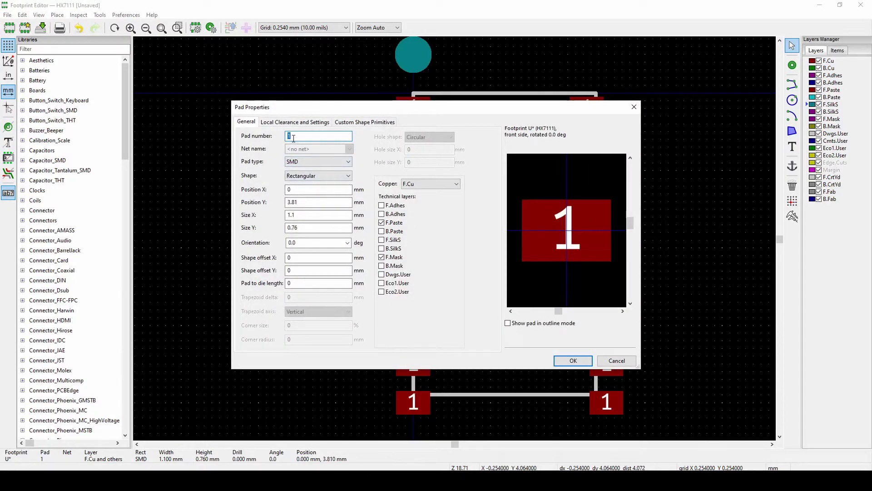
{"action": "type", "text": "3"}
{"action": "left_click", "coordinate": [578, 361]}
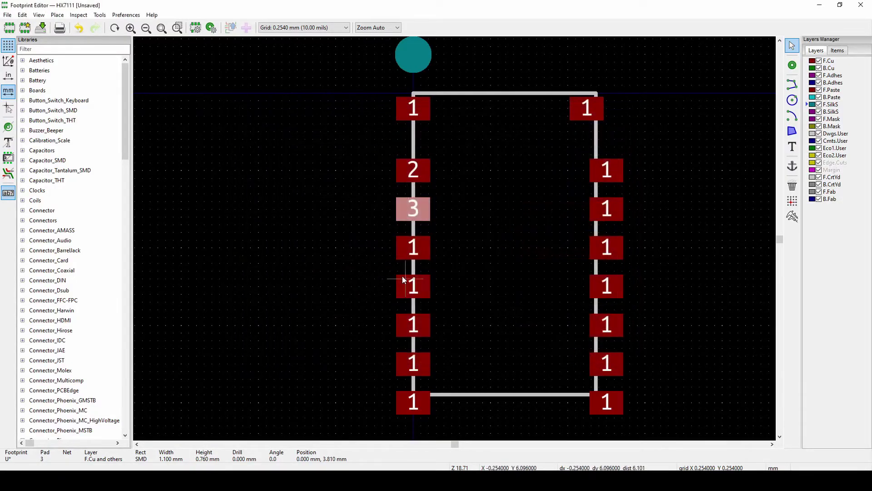
Number the remaining five left-column pads 4 to 8 from top to bottom
{"action": "left_click", "coordinate": [397, 245]}
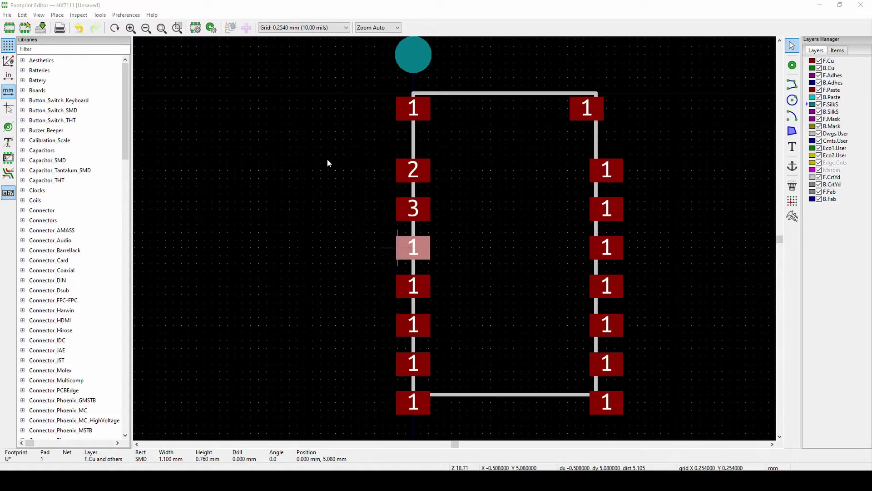
{"action": "type", "text": "e4"}
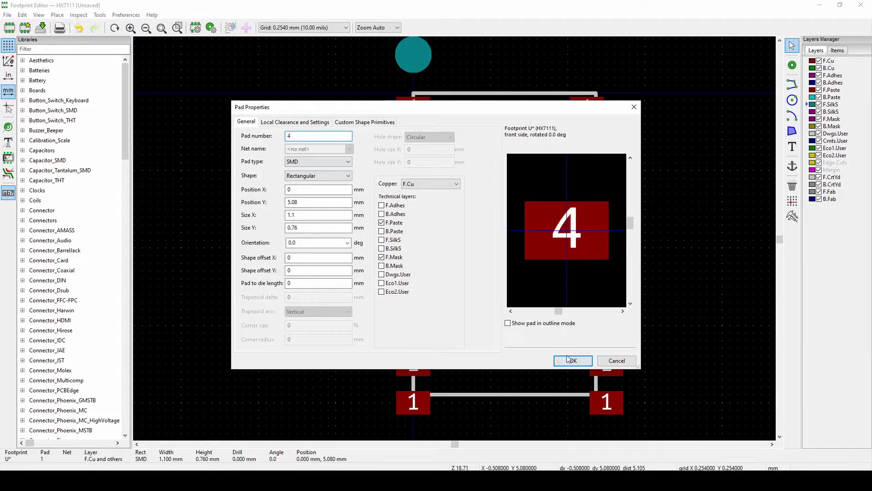
{"action": "left_click", "coordinate": [573, 360]}
{"action": "left_click", "coordinate": [406, 278]}
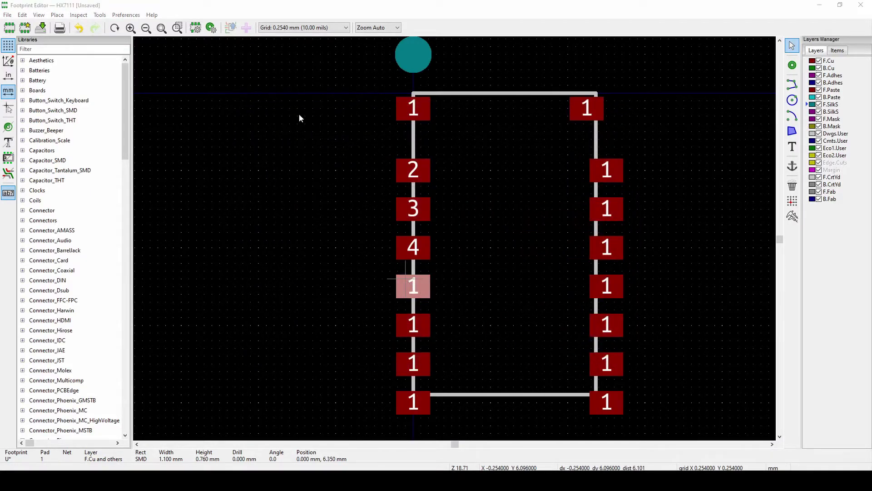
{"action": "key", "text": "e"}
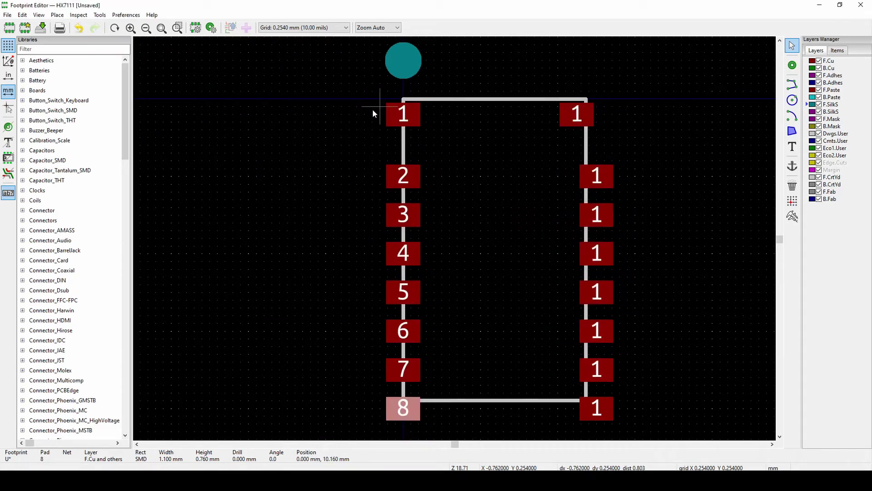
Number the eight right-column pads 9 to 16 from top to bottom
{"action": "middle_click_drag", "start_coordinate": [373, 109], "coordinate": [352, 107]}
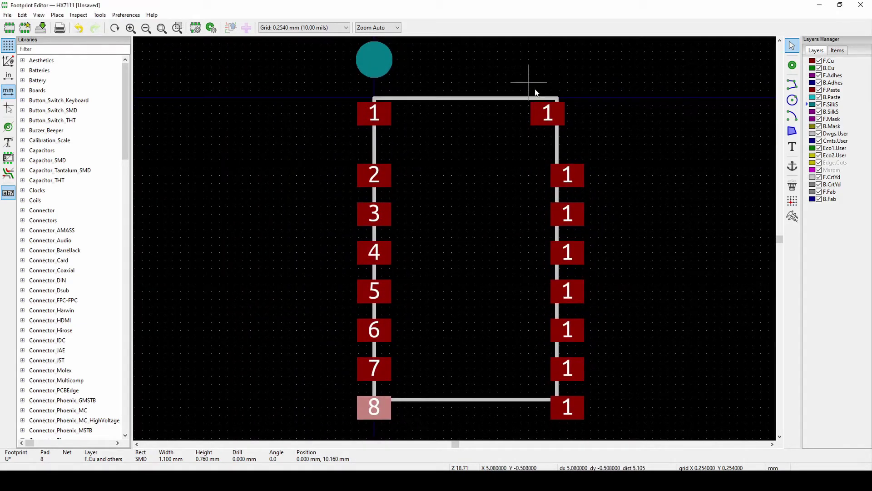
{"action": "left_click", "coordinate": [537, 119]}
{"action": "key", "text": "e"}
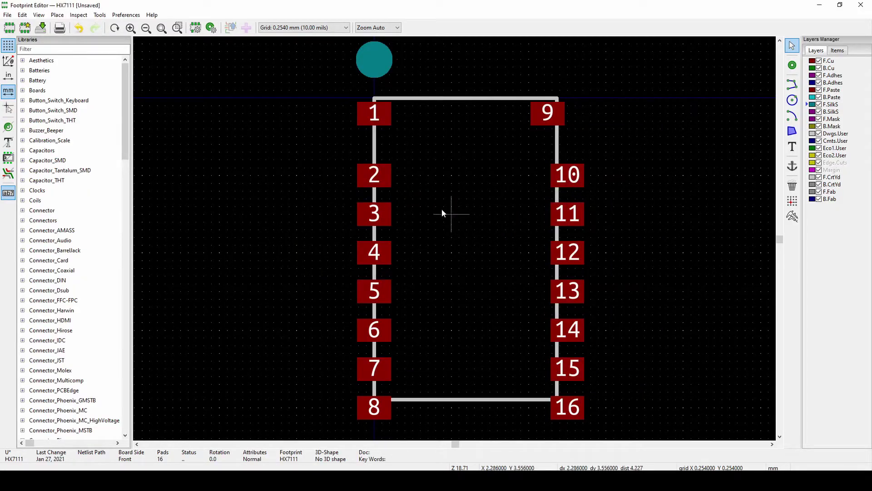
Position pad 2 relative to pad 1 with offset X 0 and offset Y 1.27 mm
{"action": "left_click", "coordinate": [370, 178]}
{"action": "right_click", "coordinate": [370, 179]}
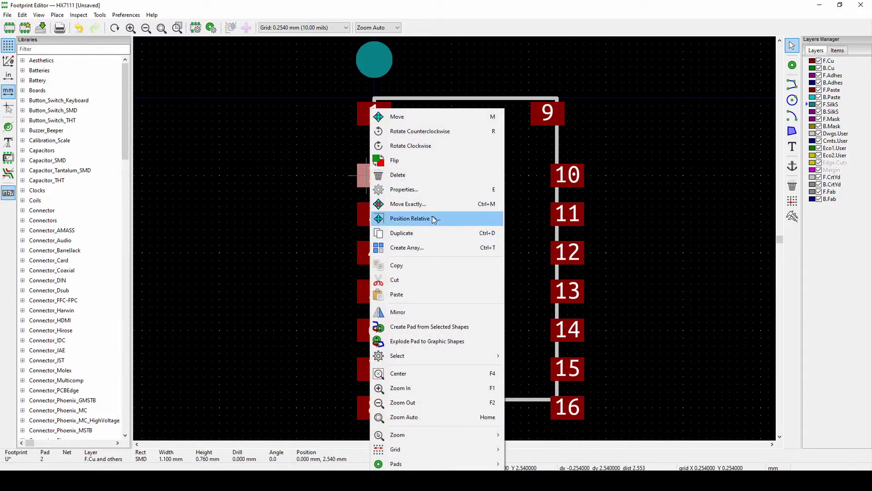
{"action": "left_click", "coordinate": [439, 218]}
{"action": "left_click", "coordinate": [491, 216]}
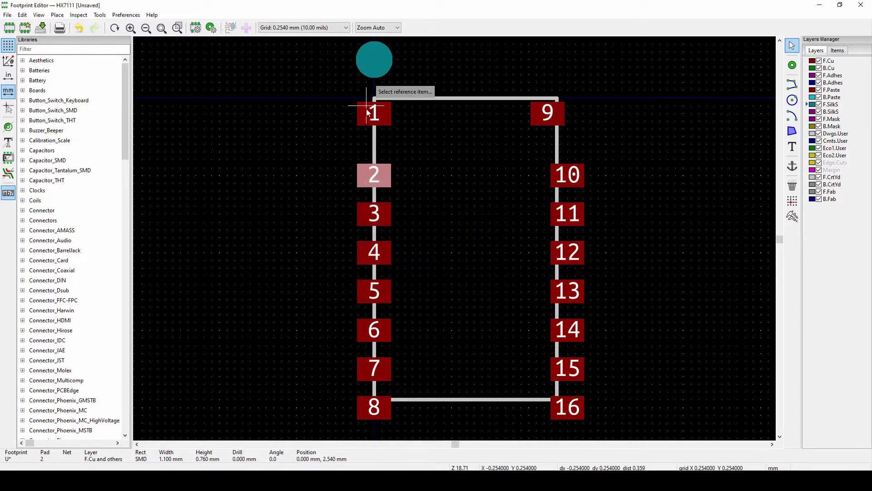
{"action": "left_click", "coordinate": [370, 112]}
{"action": "left_click", "coordinate": [419, 249]}
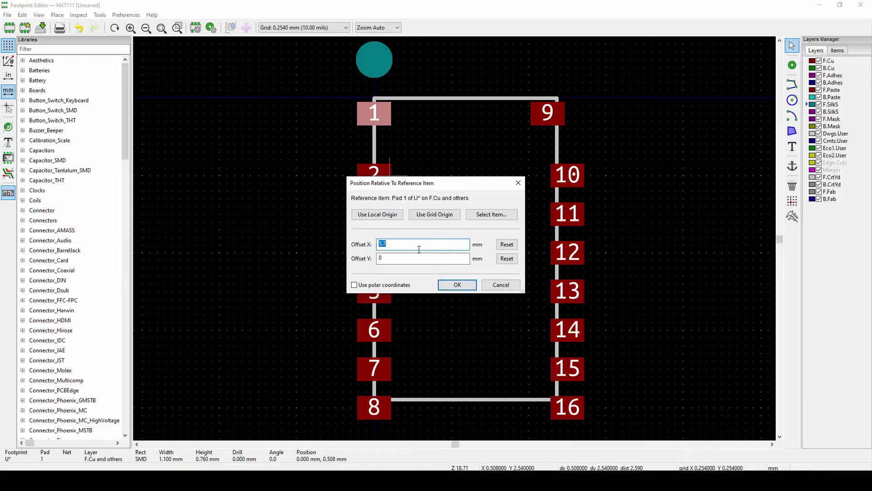
{"action": "type", "text": "0"}
{"action": "left_click", "coordinate": [423, 259]}
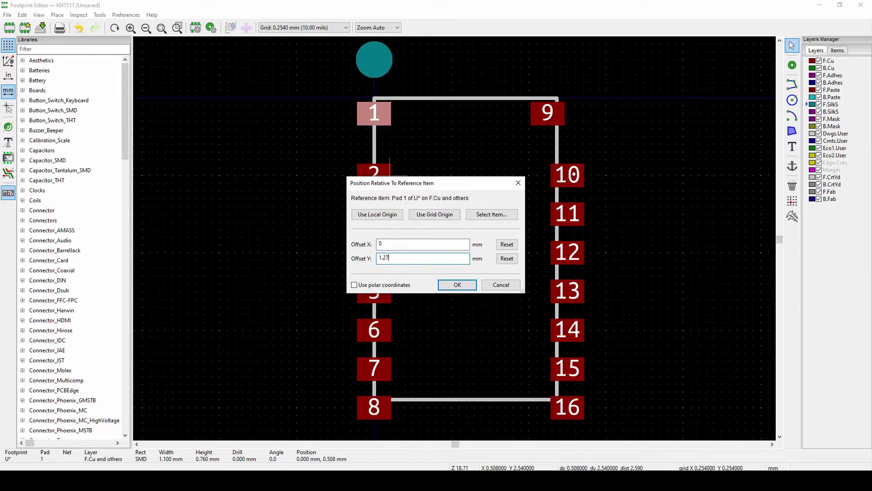
{"action": "type", "text": "1.27"}
{"action": "left_click", "coordinate": [460, 287]}
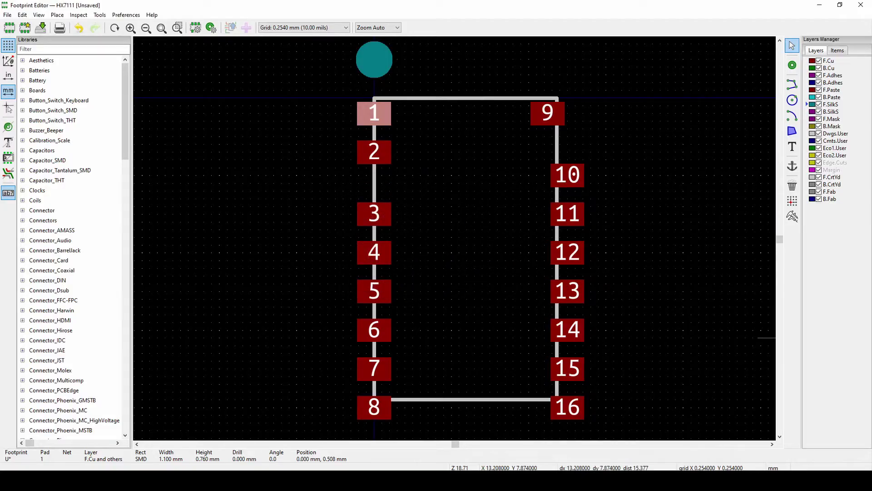
Check the pad pitch in the datasheets and position pad 3 relative to pad 2 with offset X 0 and Y 1.27 mm
{"action": "key", "text": "alt+Tab"}
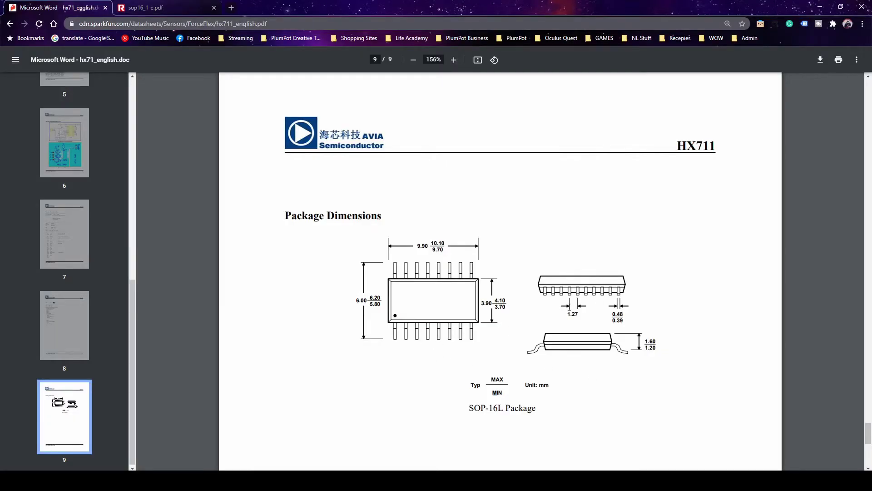
{"action": "key", "text": "alt+Tab"}
{"action": "left_click", "coordinate": [203, 4]}
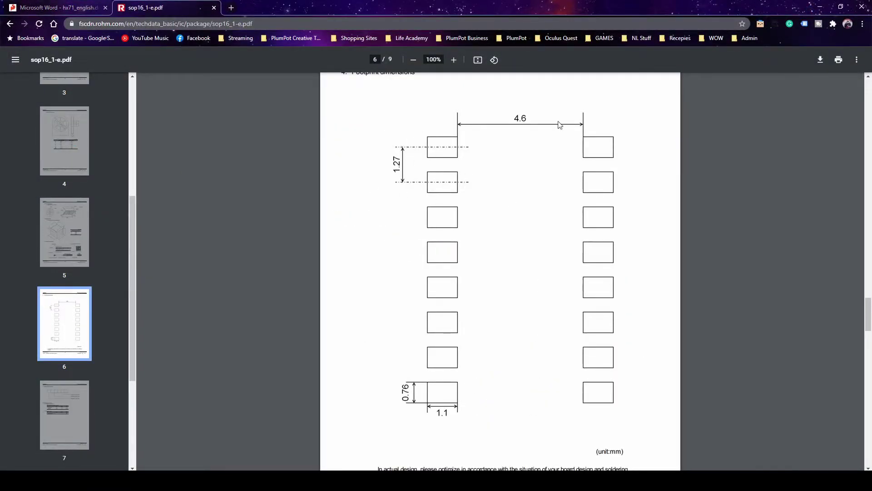
{"action": "left_click", "coordinate": [820, 6]}
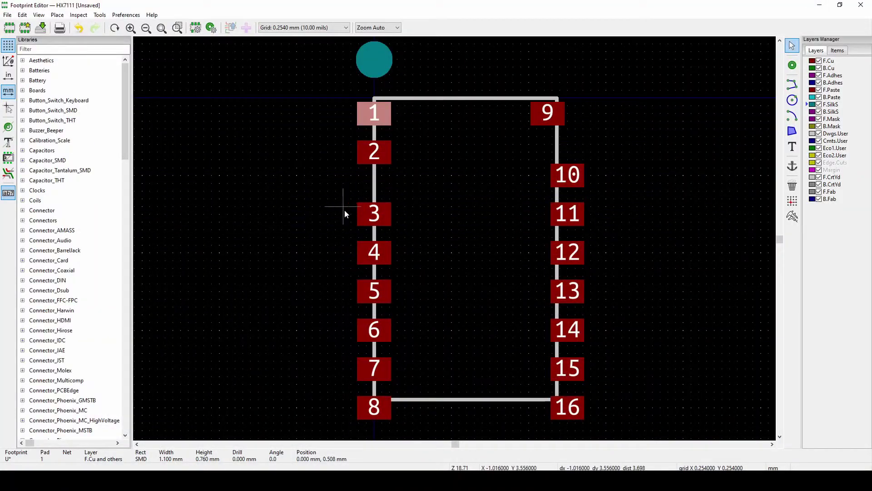
{"action": "left_click", "coordinate": [367, 214]}
{"action": "right_click", "coordinate": [367, 214]}
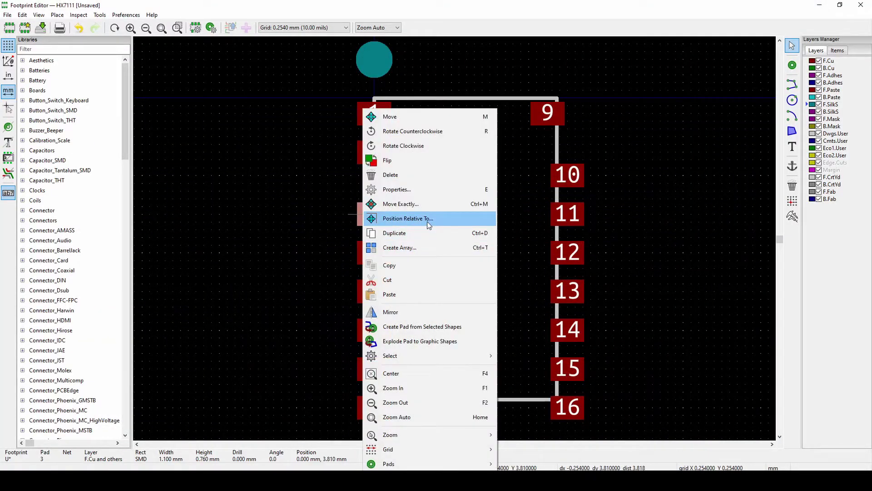
{"action": "left_click", "coordinate": [427, 218]}
{"action": "left_click", "coordinate": [491, 214]}
{"action": "left_click", "coordinate": [374, 152]}
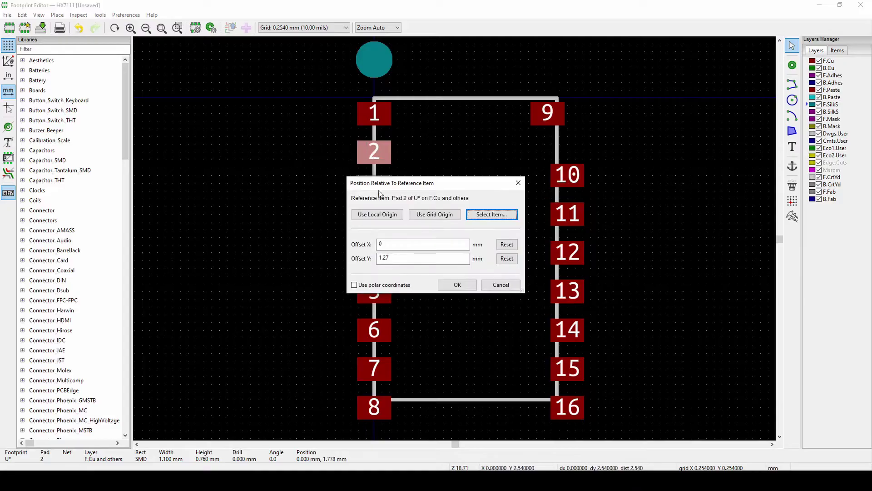
{"action": "left_click", "coordinate": [457, 285]}
Position pads 4 to 8 and 10 to 16 each 1.27 mm below the preceding pad, aligned with pads 1 and 9
{"action": "left_click", "coordinate": [366, 253]}
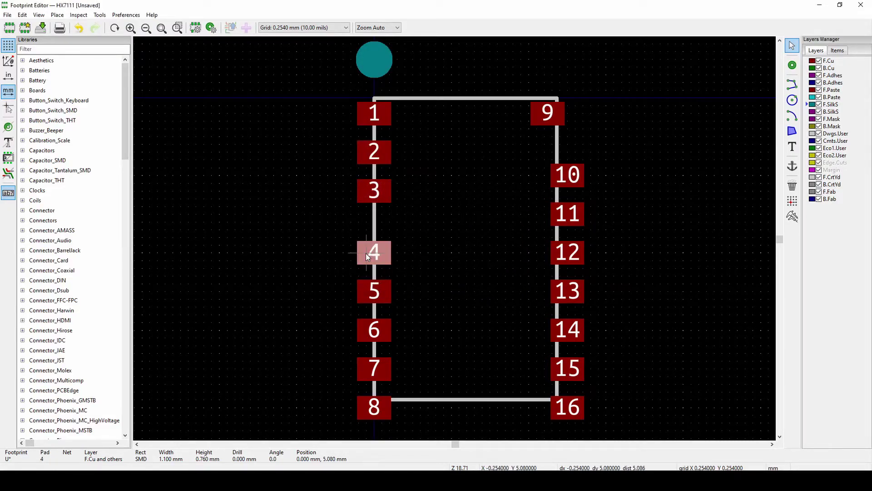
{"action": "right_click", "coordinate": [366, 252]}
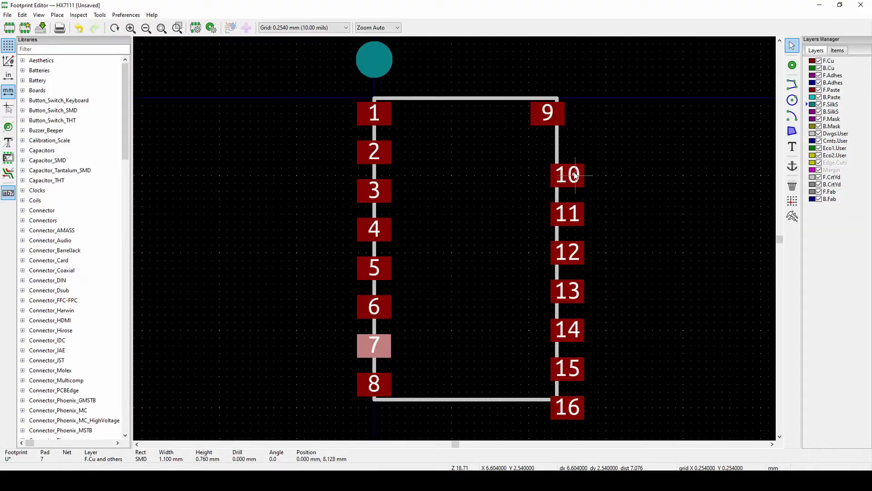
{"action": "left_click", "coordinate": [573, 175]}
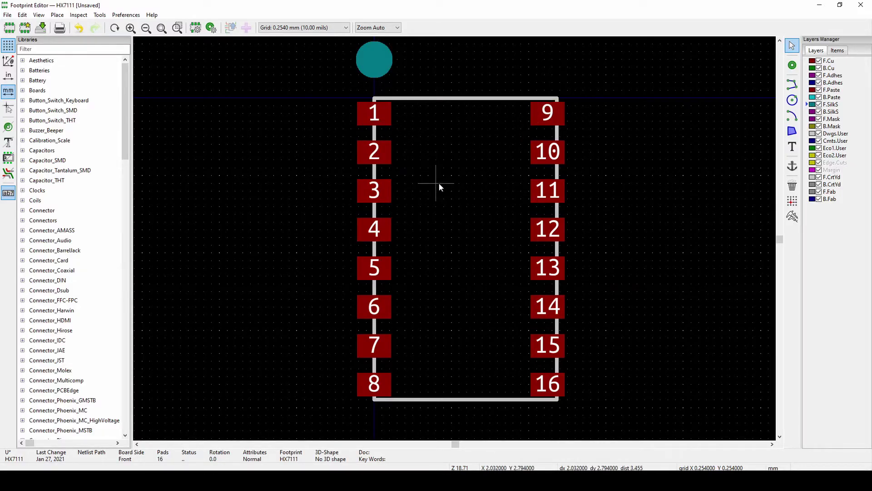
Check the package body width in the HX711 datasheet and set the silkscreen line's start to X 0, Y 0 and its end to X 3.9 mm, Y 0
{"action": "key", "text": "alt+Tab"}
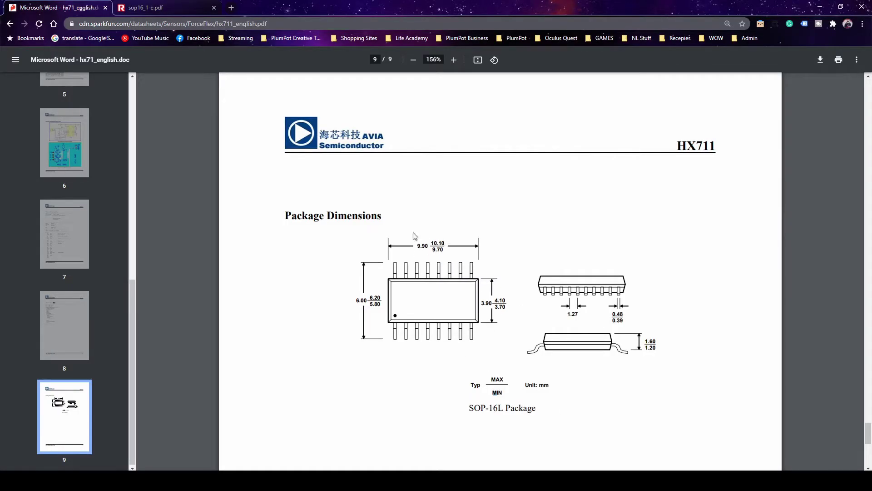
{"action": "left_click", "coordinate": [820, 6]}
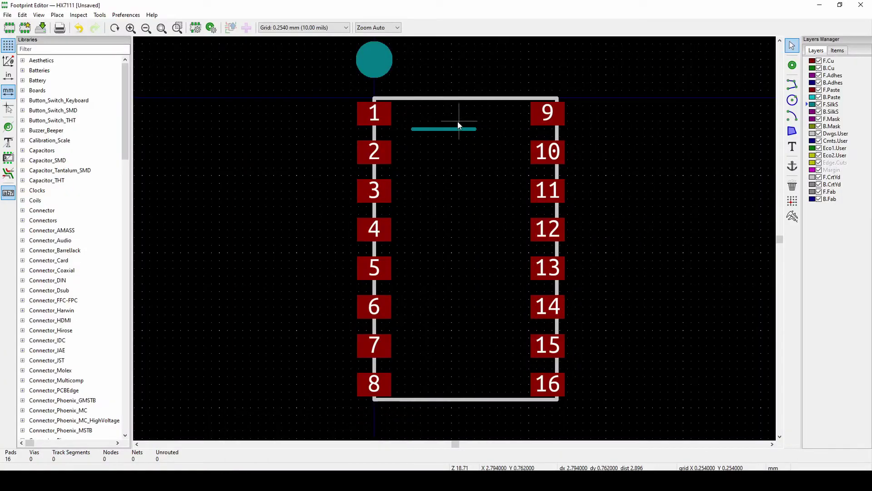
{"action": "double_click", "coordinate": [446, 130]}
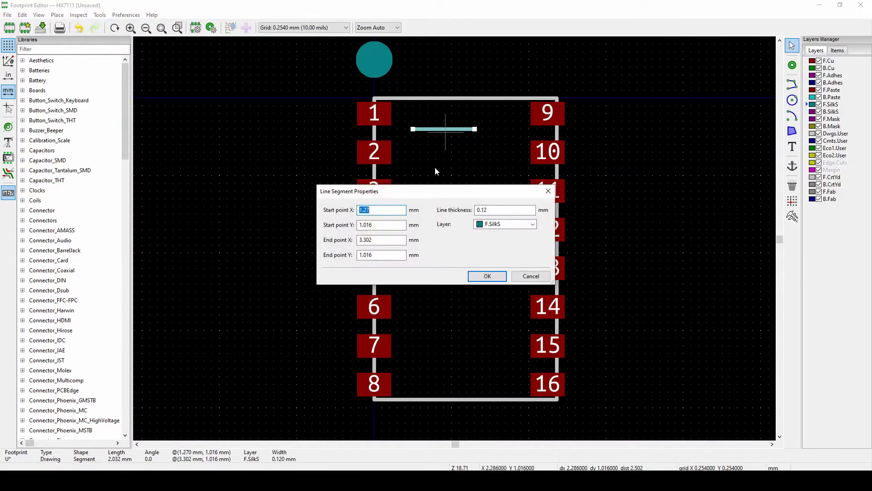
{"action": "type", "text": "0"}
{"action": "key", "text": "Tab"}
{"action": "type", "text": "0"}
{"action": "key", "text": "Tab"}
{"action": "type", "text": "3.9"}
{"action": "key", "text": "Tab"}
{"action": "type", "text": "0"}
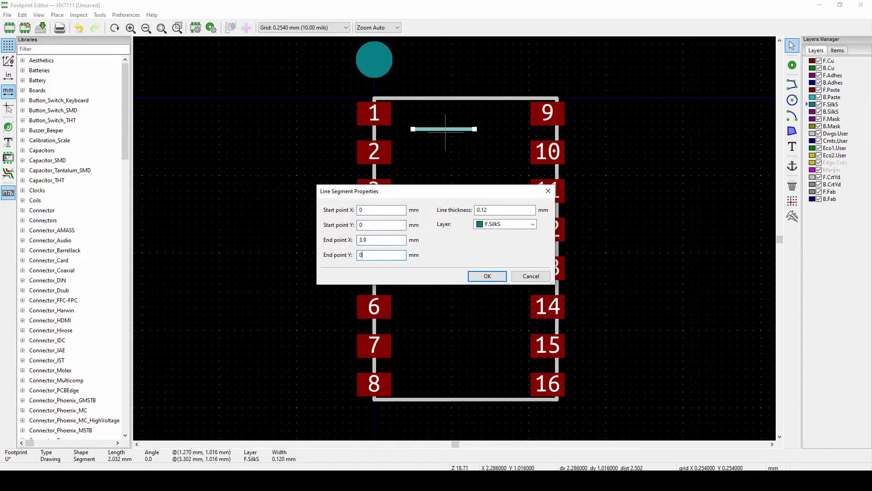
{"action": "key", "text": "Return"}
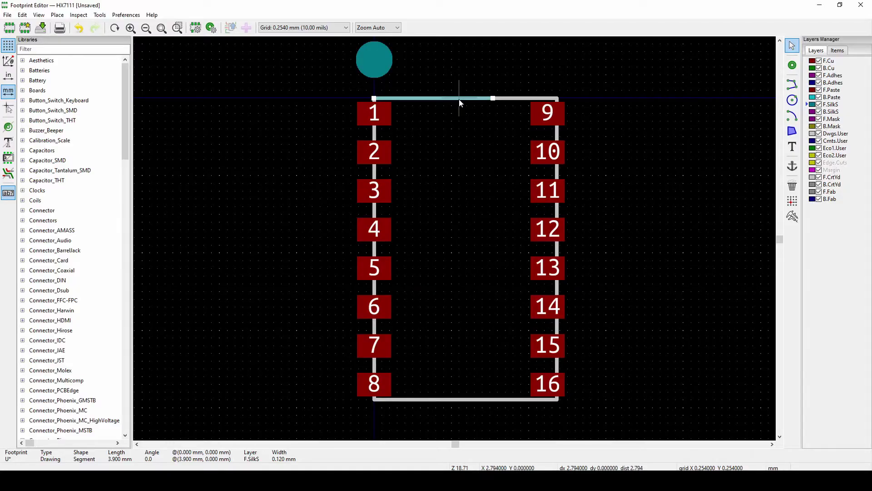
Move the silkscreen line between pads 1 and 9, starting at about X 0.926 mm, Y 0.508 mm
{"action": "left_click_drag", "start_coordinate": [459, 98], "coordinate": [520, 123]}
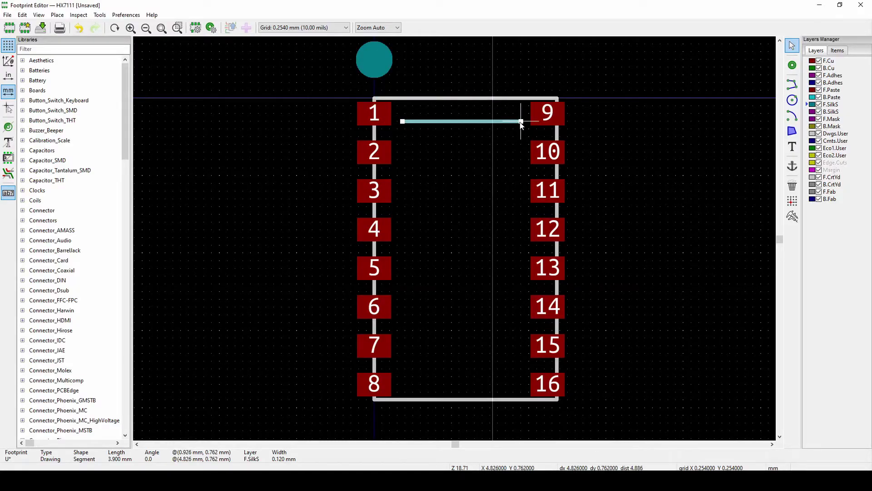
{"action": "left_click_drag", "start_coordinate": [486, 123], "coordinate": [523, 115]}
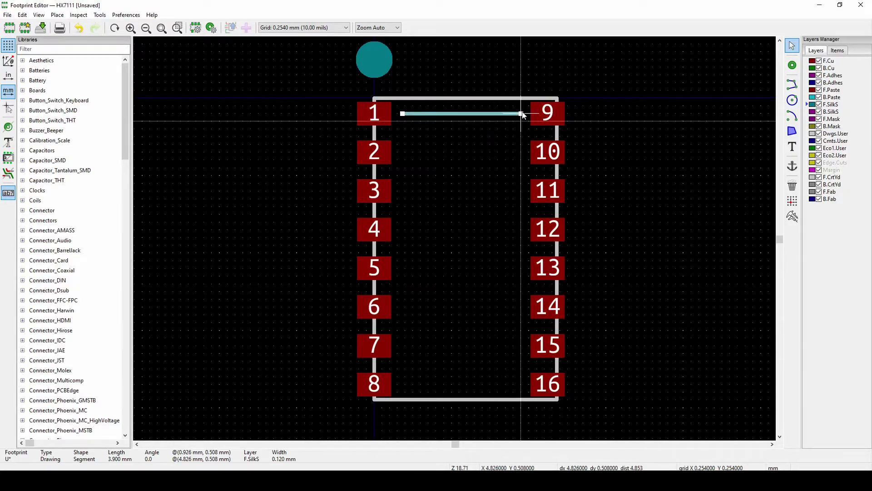
Duplicate the horizontal silkscreen line below itself and set the copy's start to X 0, Y 0 and its end to X 0, Y 9.9 mm
{"action": "left_click", "coordinate": [454, 126]}
{"action": "left_click_drag", "start_coordinate": [481, 150], "coordinate": [477, 113]}
{"action": "key", "text": "ctrl+d"}
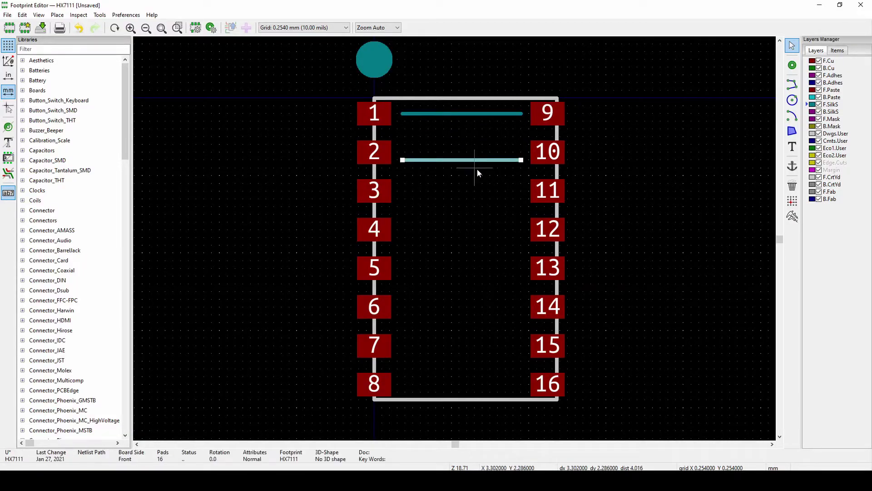
{"action": "left_click", "coordinate": [475, 169]}
{"action": "type", "text": "e"}
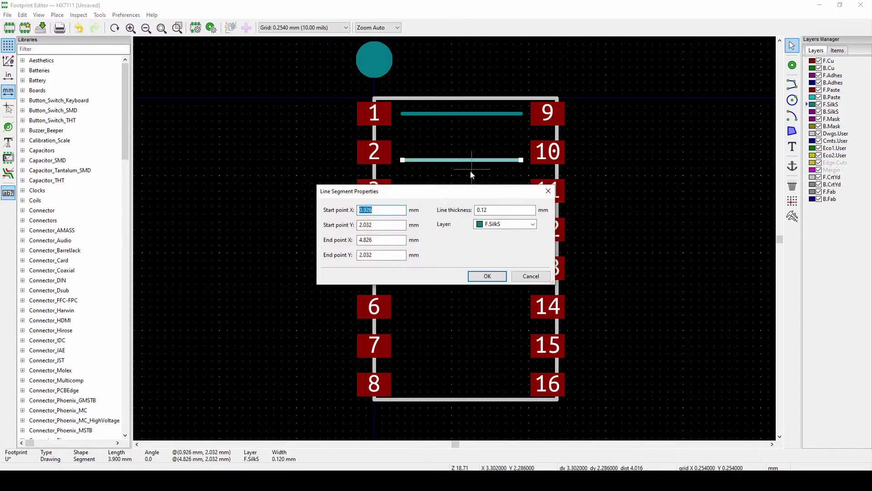
{"action": "type", "text": "0"}
{"action": "type", "text": "0"}
{"action": "key", "text": "Tab"}
{"action": "type", "text": "9.9"}
{"action": "key", "text": "Return"}
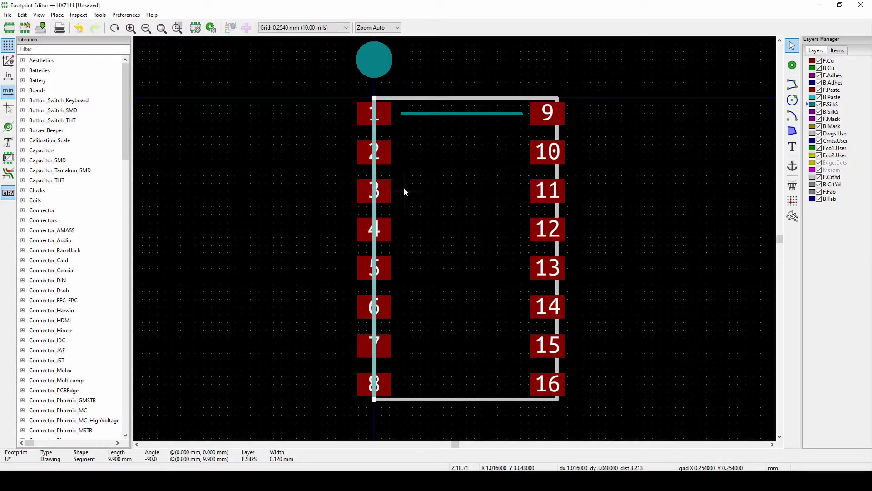
Complete the 3.9 by 9.9 mm silkscreen body rectangle between the pad columns and inspect the footprint in the 3D viewer
{"action": "left_click_drag", "start_coordinate": [375, 199], "coordinate": [402, 122]}
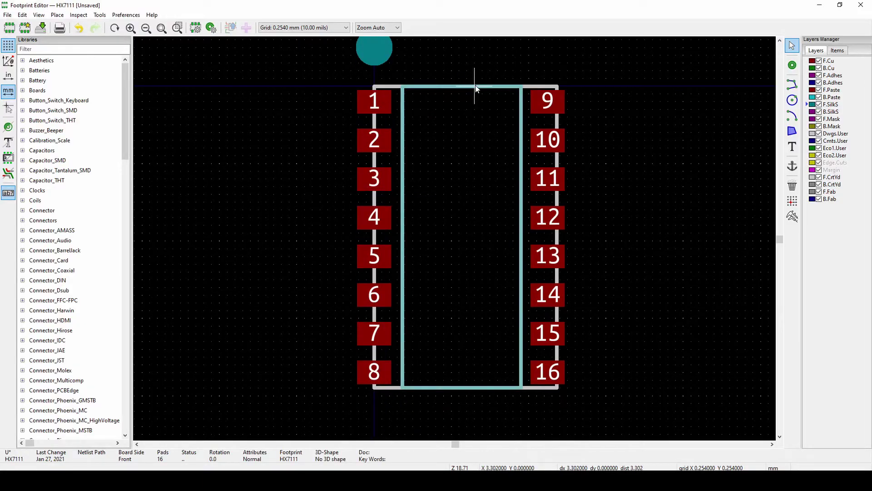
{"action": "left_click", "coordinate": [631, 193]}
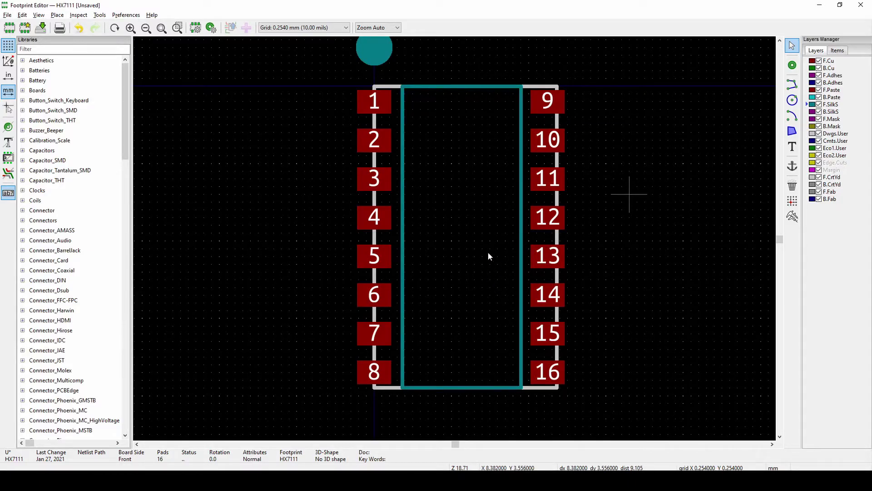
{"action": "key", "text": "alt+3"}
{"action": "left_click_drag", "start_coordinate": [631, 292], "coordinate": [605, 213]}
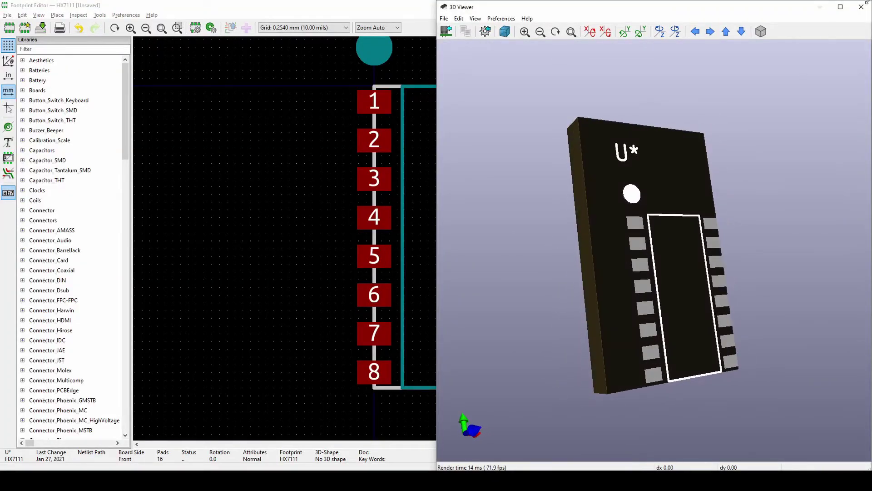
{"action": "left_click", "coordinate": [867, 2]}
Add the text HX7111 on F.SilkS, 1 mm wide and high, rotated 90 degrees and centred inside the body outline
{"action": "left_click", "coordinate": [792, 146]}
{"action": "left_click", "coordinate": [423, 261]}
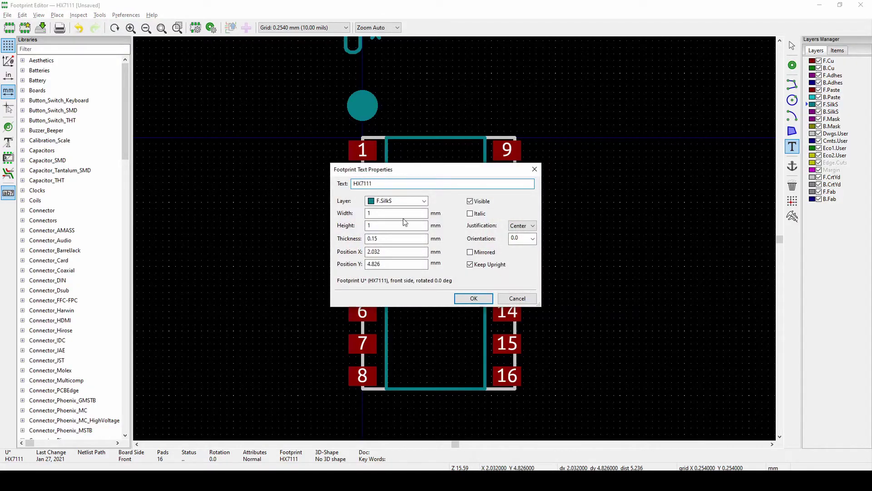
{"action": "left_click", "coordinate": [474, 298]}
{"action": "key", "text": "r"}
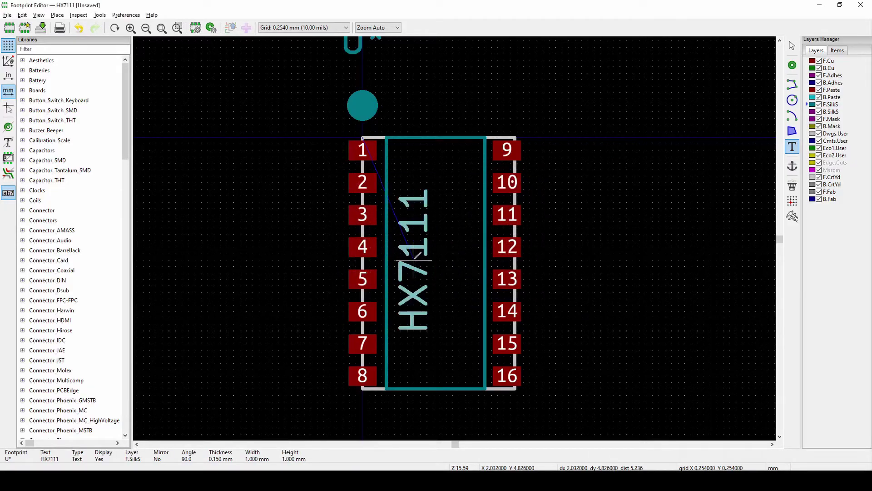
{"action": "key", "text": "alt+1"}
{"action": "left_click", "coordinate": [438, 260]}
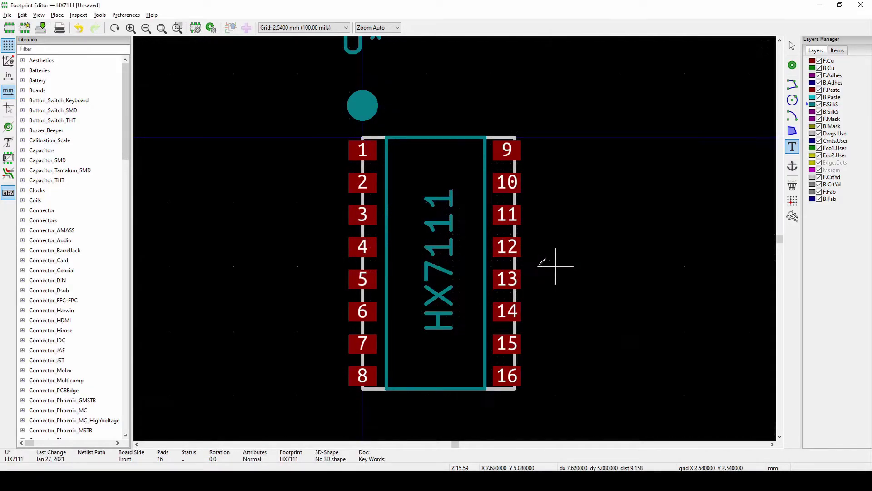
Inspect the footprint with its silkscreen text in the 3D viewer
{"action": "key", "text": "alt+3"}
{"action": "left_click_drag", "start_coordinate": [596, 308], "coordinate": [658, 191]}
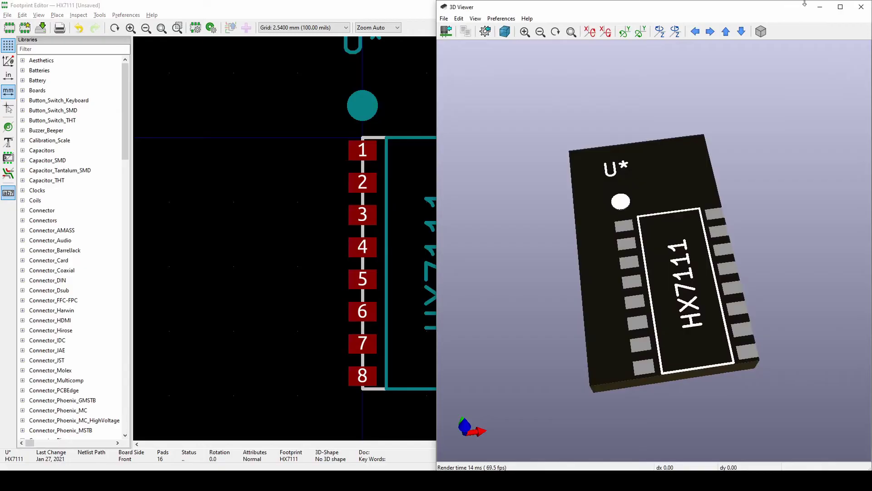
{"action": "left_click", "coordinate": [861, 7]}
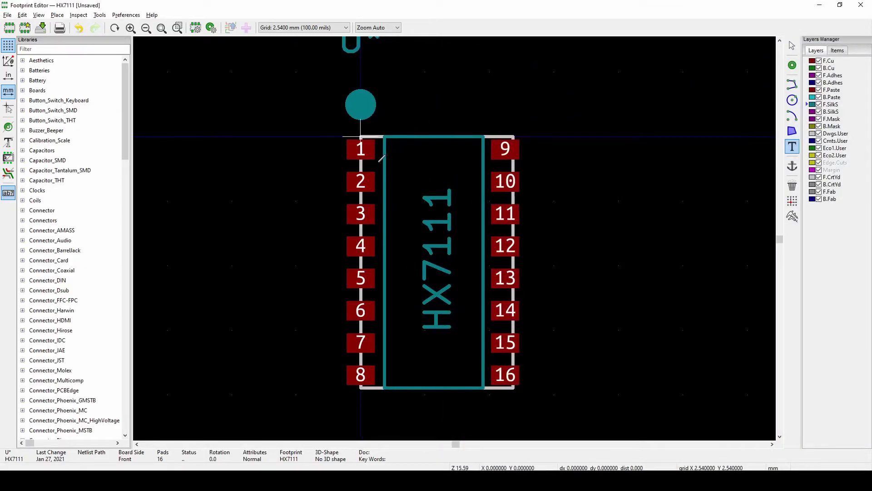
Compare the footprint's pads and body outline with the package dimensions in the HX711 datasheet
{"action": "scroll", "coordinate": [458, 145], "scroll_direction": "up", "scroll_amount": 4}
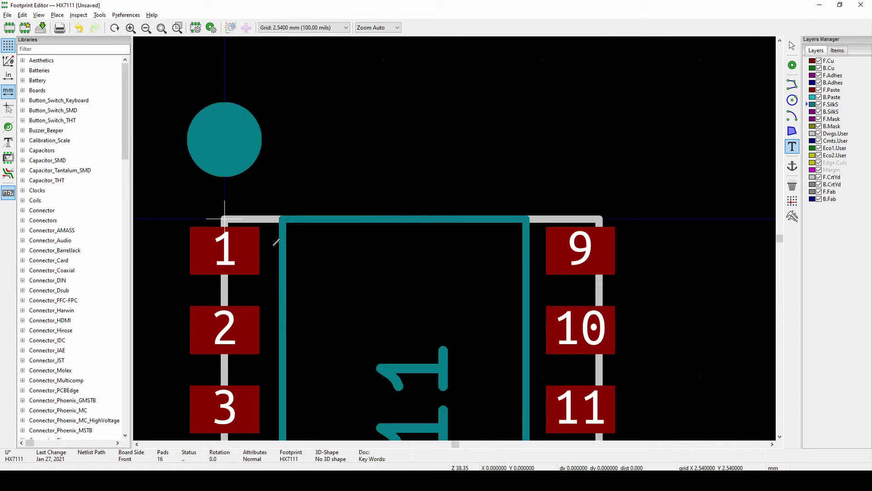
{"action": "key", "text": "alt+Tab"}
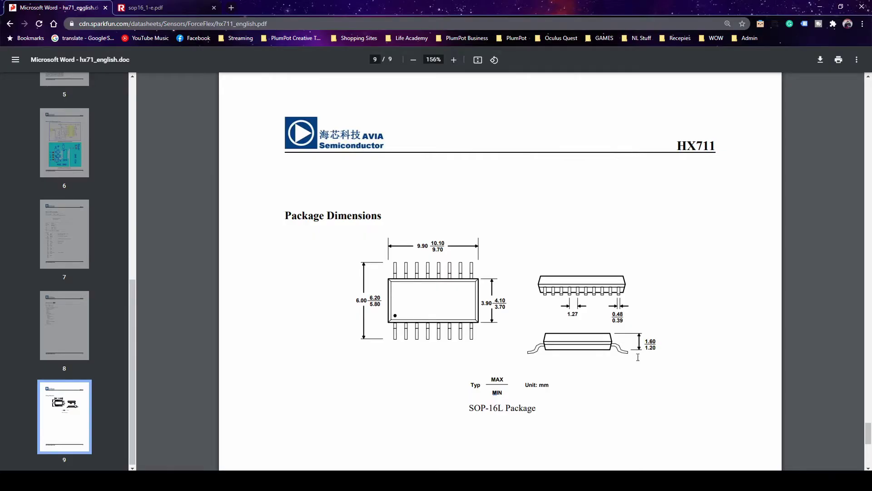
{"action": "left_click", "coordinate": [820, 6]}
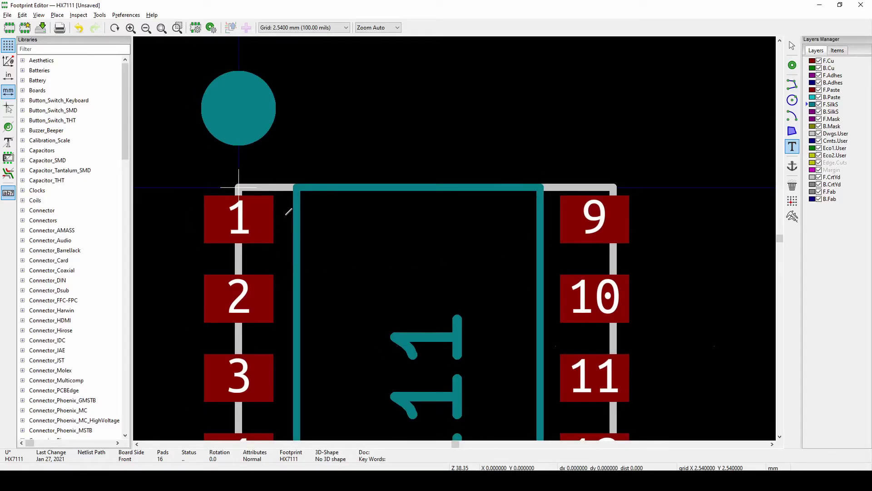
{"action": "middle_click_drag", "start_coordinate": [552, 185], "coordinate": [548, 117]}
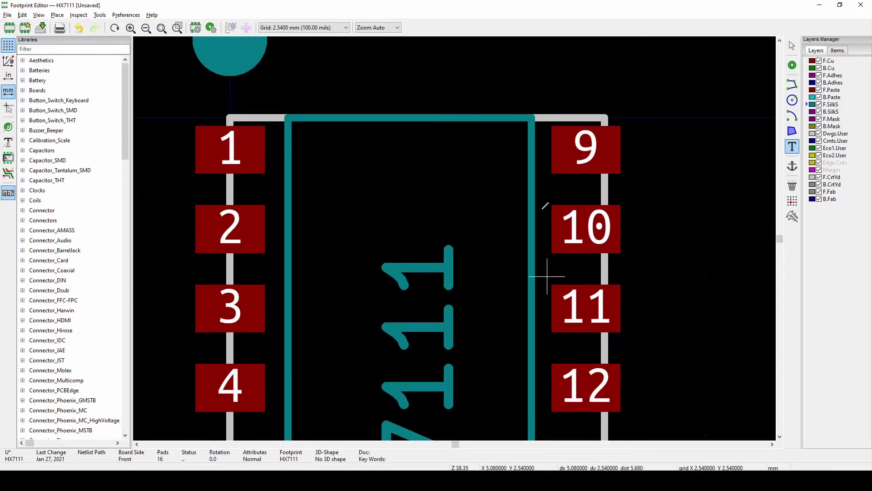
{"action": "middle_click_drag", "start_coordinate": [510, 179], "coordinate": [575, 170]}
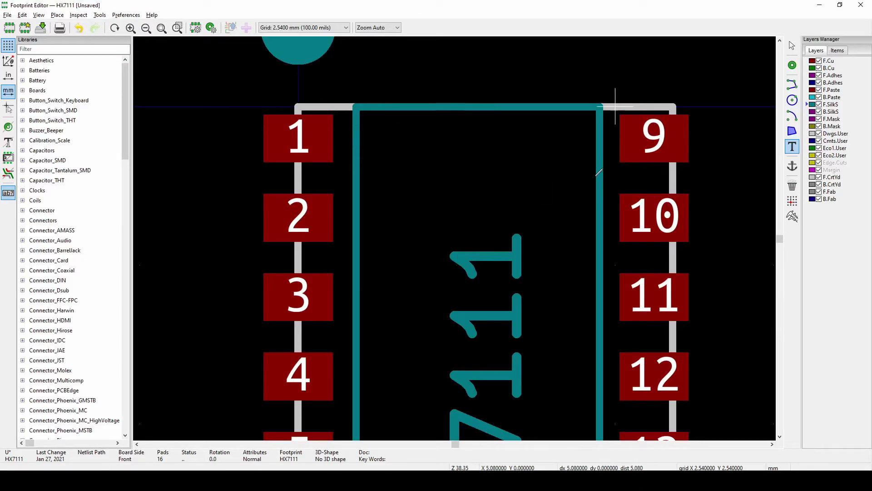
{"action": "scroll", "coordinate": [455, 241], "scroll_direction": "down", "scroll_amount": 4}
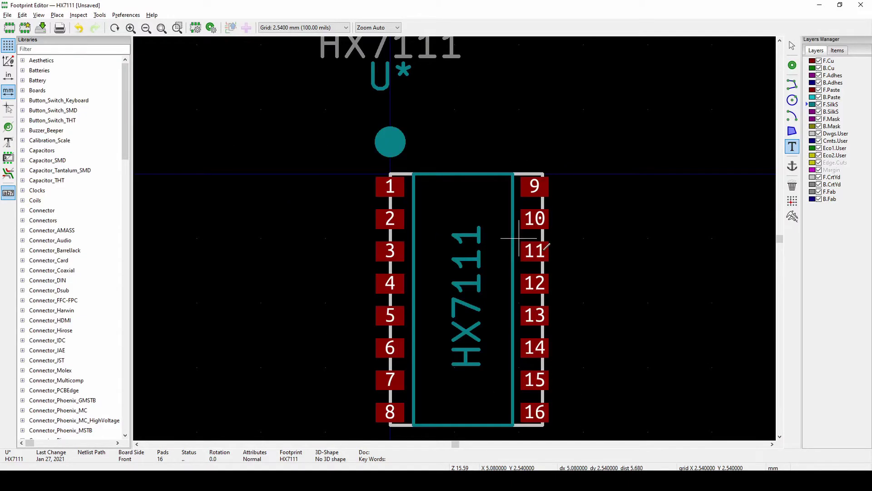
{"action": "scroll", "coordinate": [456, 234], "scroll_direction": "up", "scroll_amount": 4}
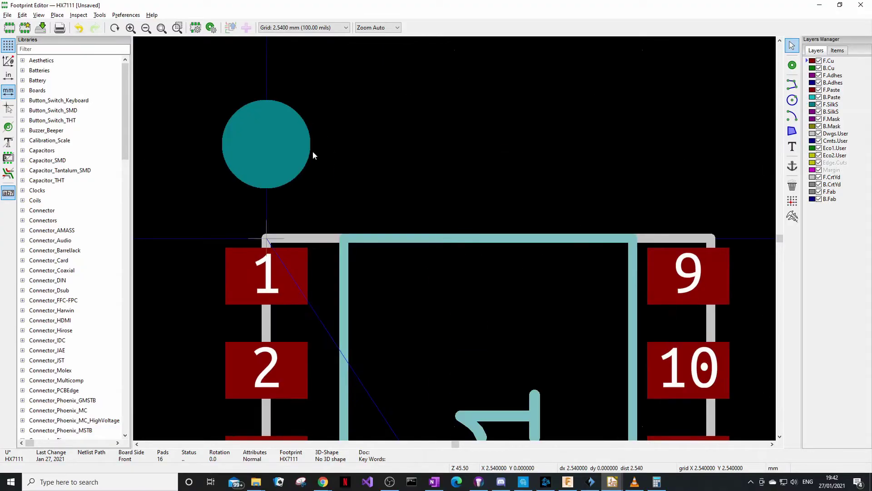
Measure the gap between the courtyard corner and the silkscreen body outline at pad 1 and at pad 9
{"action": "left_click", "coordinate": [99, 15]}
{"action": "mouse_move", "coordinate": [78, 15]}
{"action": "left_click", "coordinate": [97, 28]}
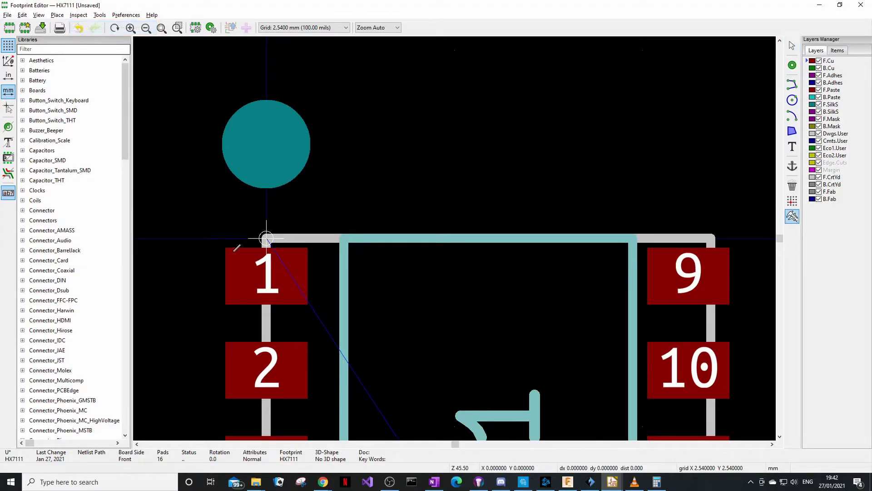
{"action": "left_click", "coordinate": [267, 239]}
{"action": "left_click", "coordinate": [344, 236]}
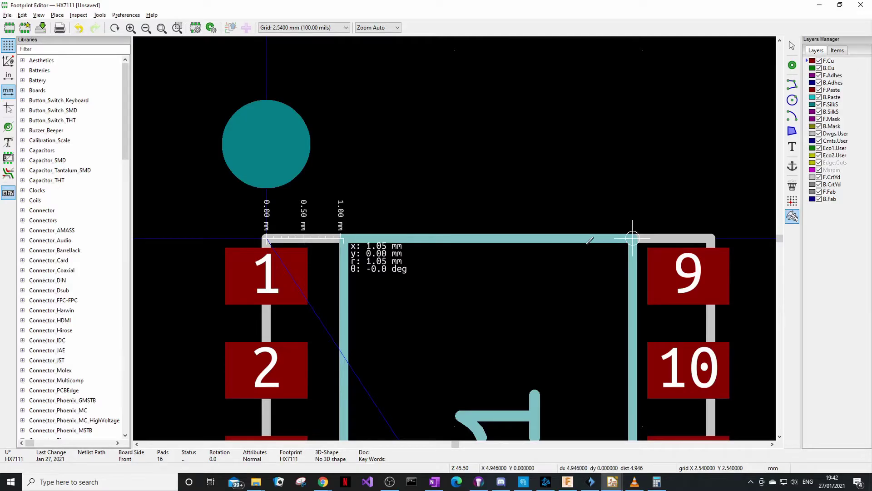
{"action": "left_click", "coordinate": [633, 238]}
{"action": "left_click", "coordinate": [710, 238]}
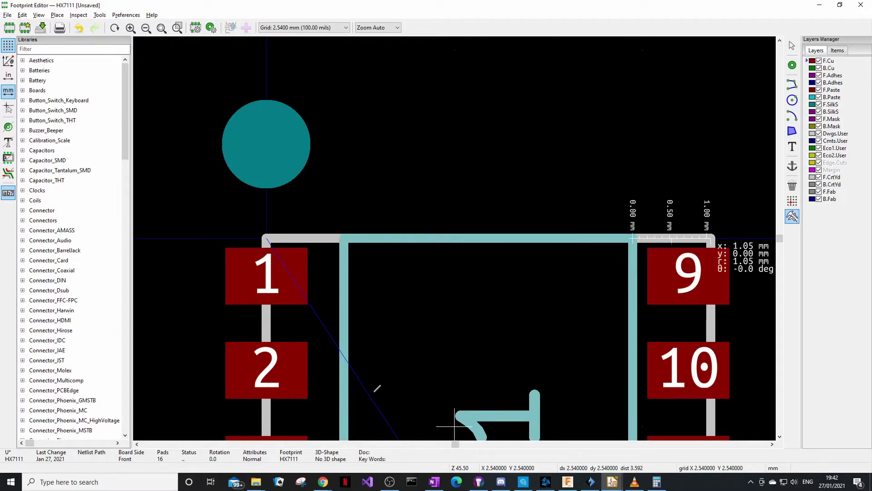
{"action": "key", "text": "Escape"}
{"action": "scroll", "coordinate": [431, 180], "scroll_direction": "up", "scroll_amount": 1}
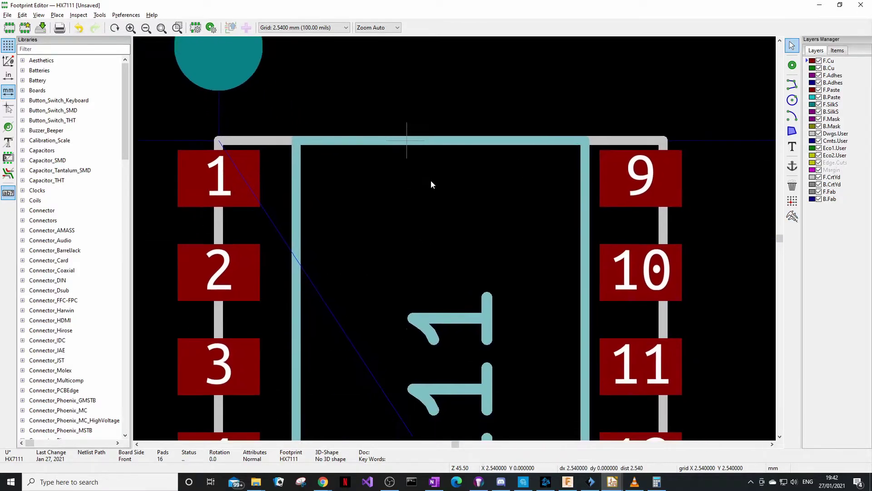
{"action": "scroll", "coordinate": [444, 235], "scroll_direction": "down", "scroll_amount": 3}
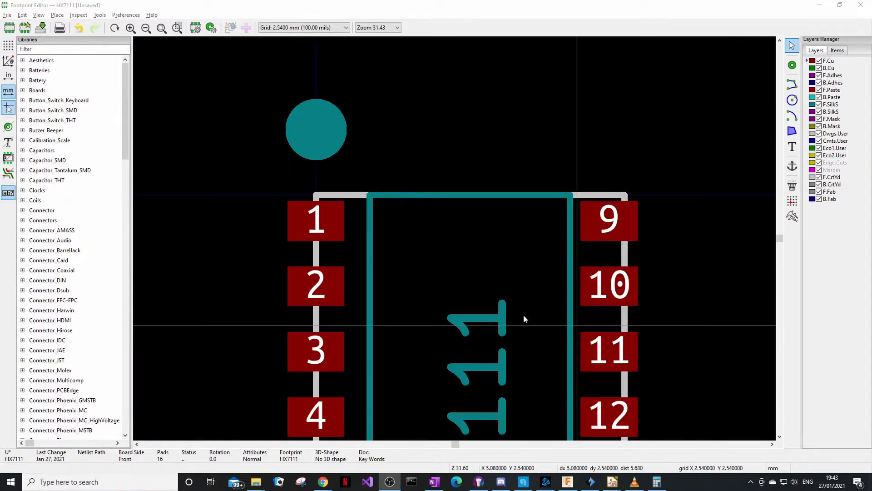
Select all sixteen pads and shift them together slightly to the right with Move Exactly, centring both columns about the body outline
{"action": "key", "text": "ctrl+shift+x"}
{"action": "left_click", "coordinate": [316, 236]}
{"action": "left_click", "coordinate": [599, 222], "text": "shift"}
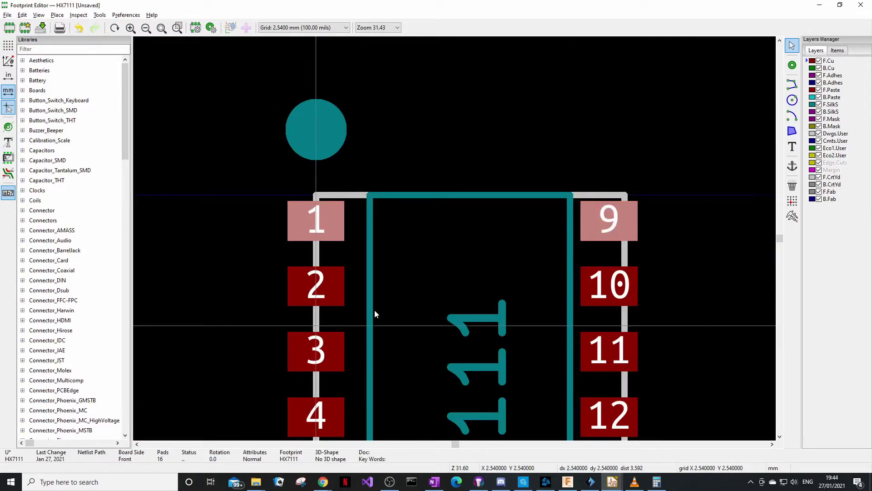
{"action": "left_click", "coordinate": [318, 286], "text": "shift"}
{"action": "left_click", "coordinate": [626, 286], "text": "shift"}
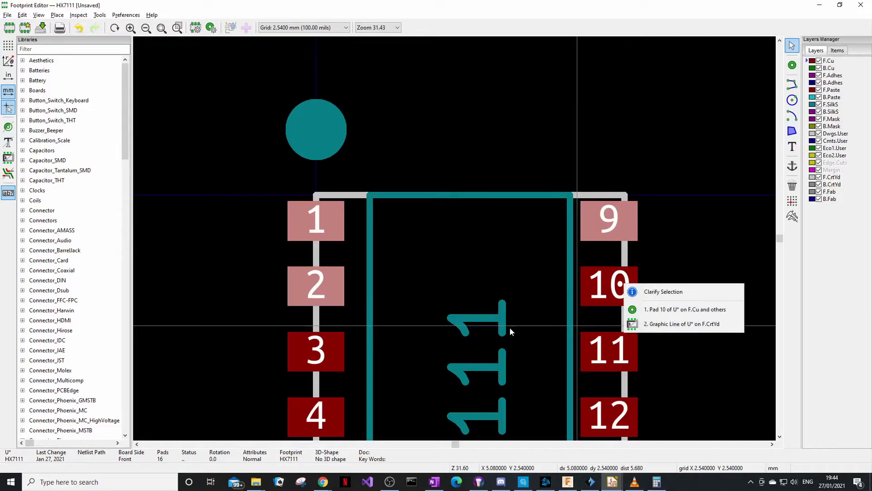
{"action": "left_click", "coordinate": [670, 314]}
{"action": "left_click", "coordinate": [335, 364], "text": "shift"}
{"action": "left_click", "coordinate": [609, 348], "text": "shift"}
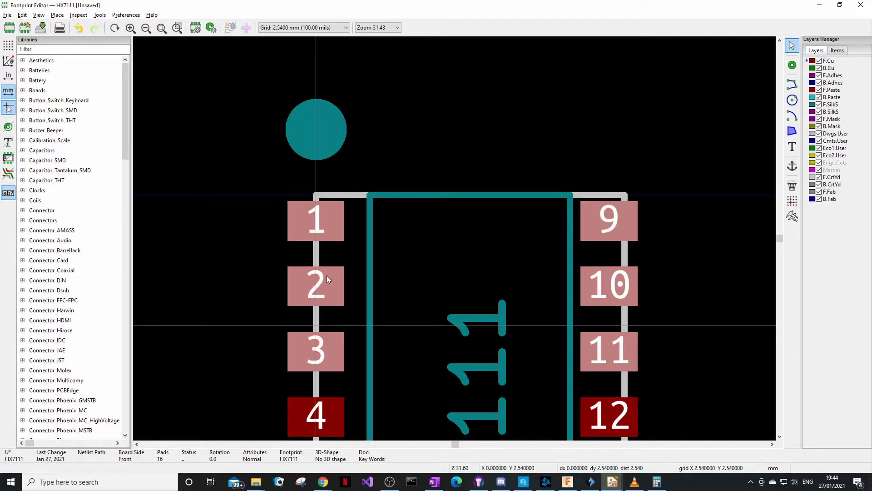
{"action": "left_click", "coordinate": [336, 413], "text": "shift"}
{"action": "left_click", "coordinate": [608, 415], "text": "shift"}
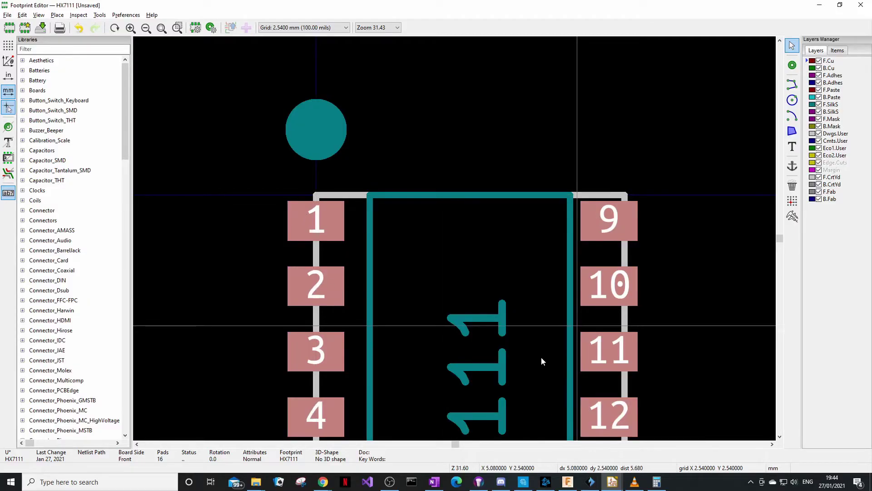
{"action": "middle_click_drag", "start_coordinate": [511, 322], "coordinate": [432, 93]}
{"action": "left_click", "coordinate": [255, 266], "text": "shift"}
{"action": "left_click", "coordinate": [509, 261], "text": "shift"}
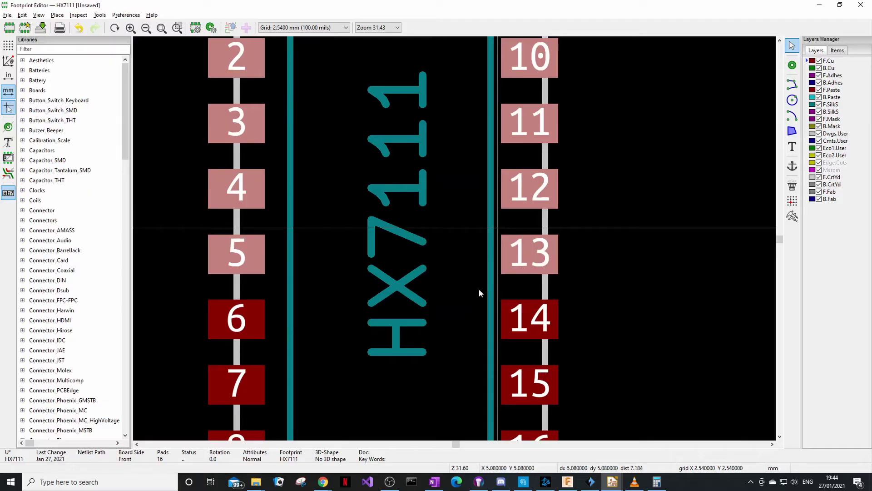
{"action": "left_click", "coordinate": [253, 323], "text": "shift"}
{"action": "left_click", "coordinate": [522, 325], "text": "shift"}
{"action": "left_click", "coordinate": [264, 381], "text": "shift"}
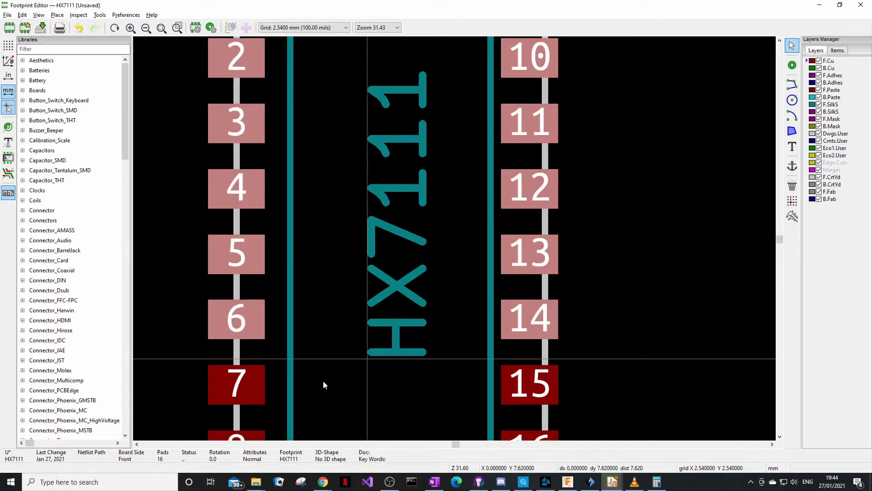
{"action": "left_click", "coordinate": [523, 385], "text": "shift"}
{"action": "middle_click_drag", "start_coordinate": [367, 311], "coordinate": [319, 325]}
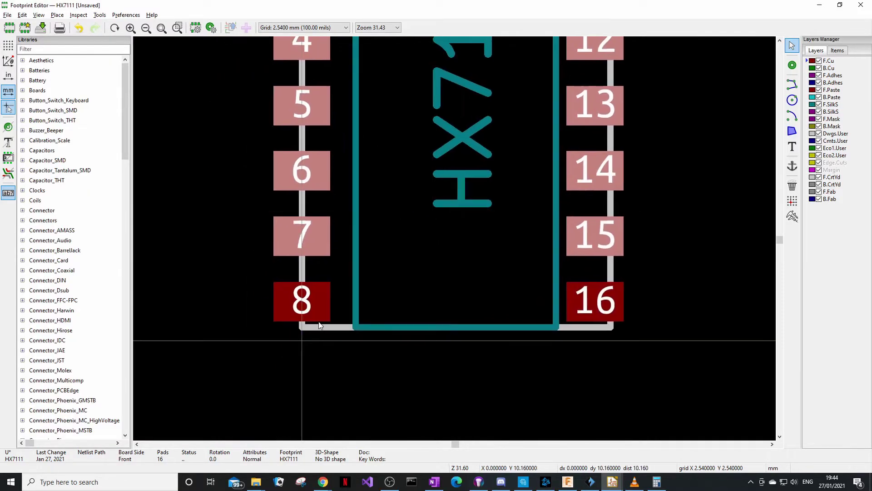
{"action": "left_click", "coordinate": [317, 307], "text": "shift"}
{"action": "left_click", "coordinate": [585, 298], "text": "shift"}
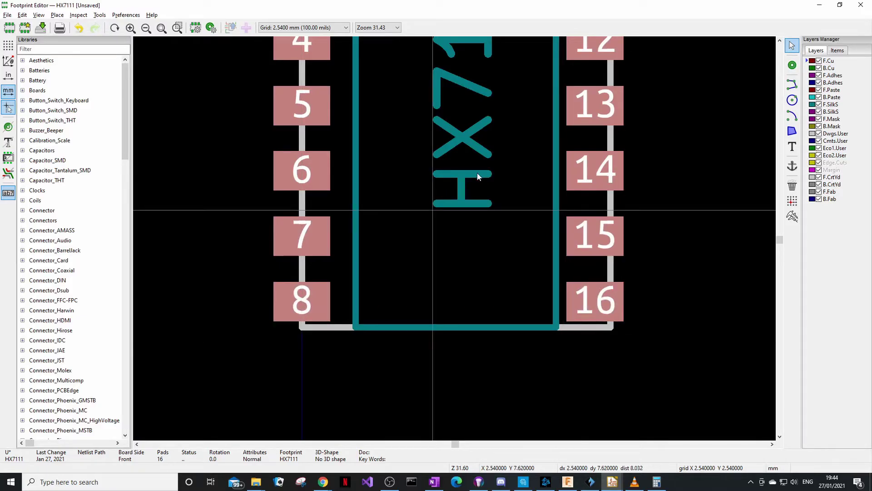
{"action": "middle_click_drag", "start_coordinate": [471, 172], "coordinate": [439, 282]}
{"action": "middle_click_drag", "start_coordinate": [383, 219], "coordinate": [328, 317]}
{"action": "middle_click_drag", "start_coordinate": [457, 181], "coordinate": [445, 205]}
{"action": "middle_click_drag", "start_coordinate": [500, 77], "coordinate": [395, 241]}
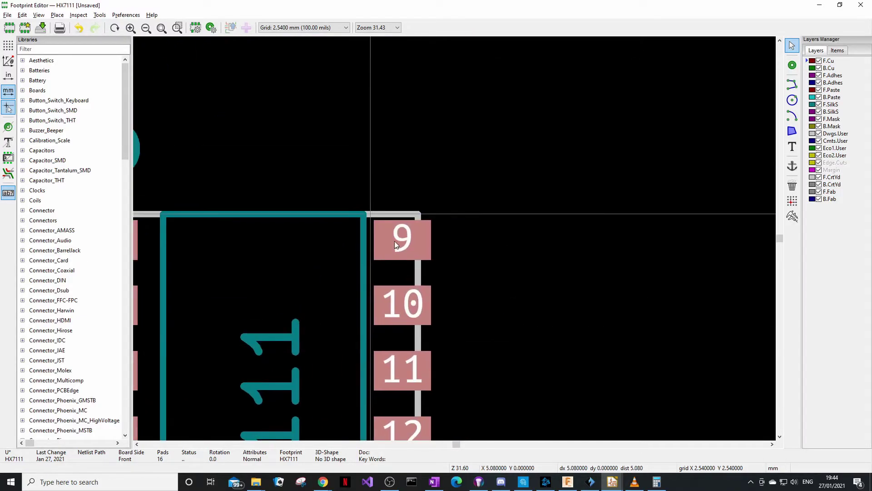
{"action": "right_click", "coordinate": [394, 241]}
{"action": "left_click", "coordinate": [453, 189]}
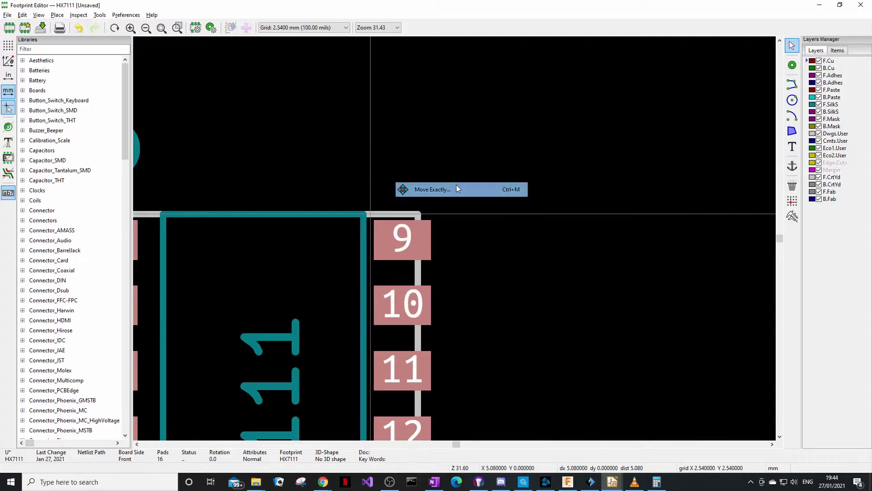
{"action": "key", "text": "Return"}
{"action": "middle_click_drag", "start_coordinate": [399, 296], "coordinate": [513, 248]}
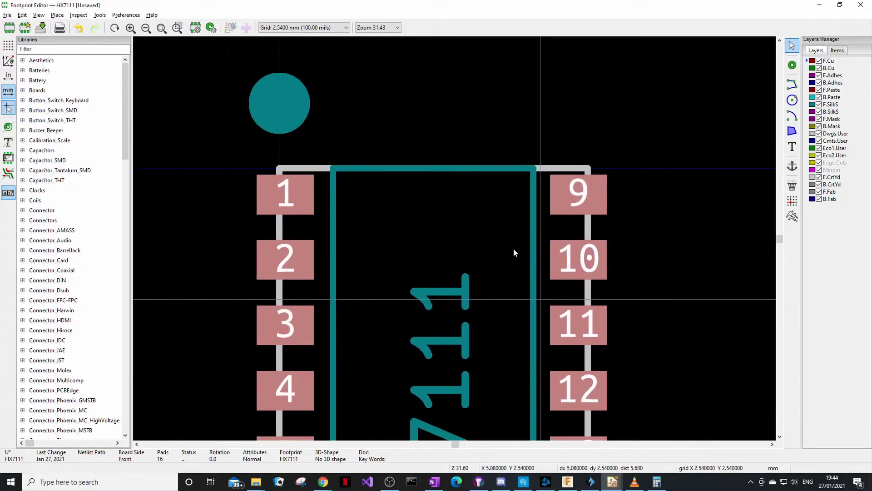
{"action": "left_click", "coordinate": [670, 173]}
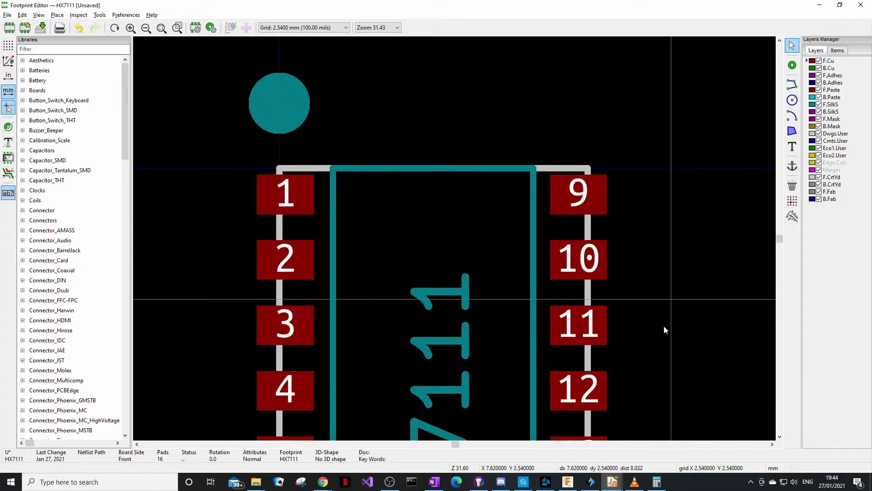
Switch to the SOIC-16 Pin (SO Small Outline) model page on GrabCAD and look through its preview images
{"action": "scroll", "coordinate": [615, 182], "scroll_direction": "down", "scroll_amount": 4}
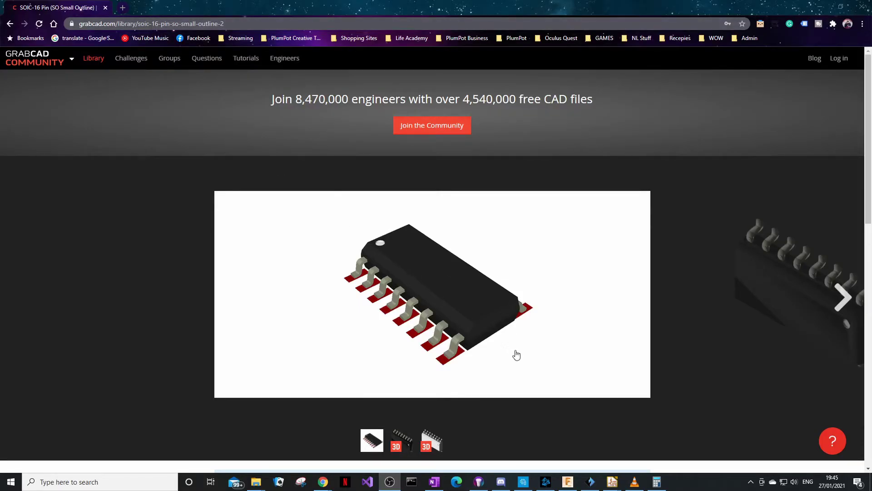
{"action": "left_click", "coordinate": [403, 439]}
{"action": "left_click", "coordinate": [432, 439]}
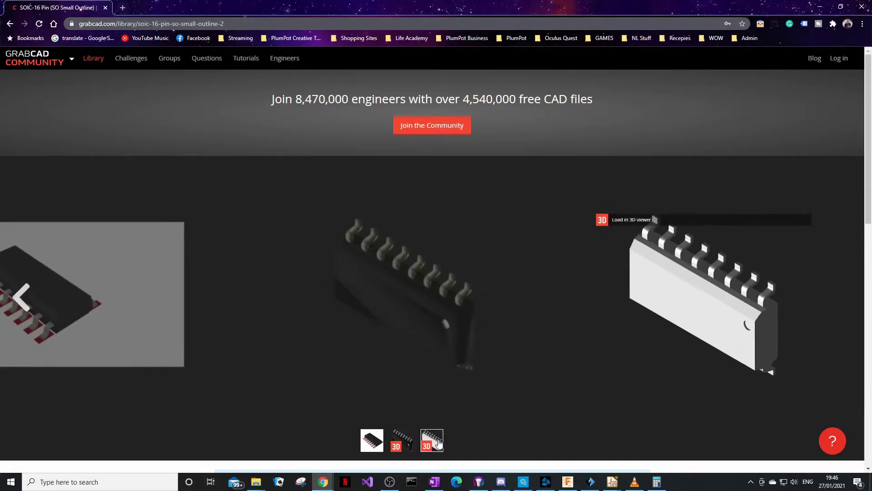
{"action": "left_click", "coordinate": [367, 442]}
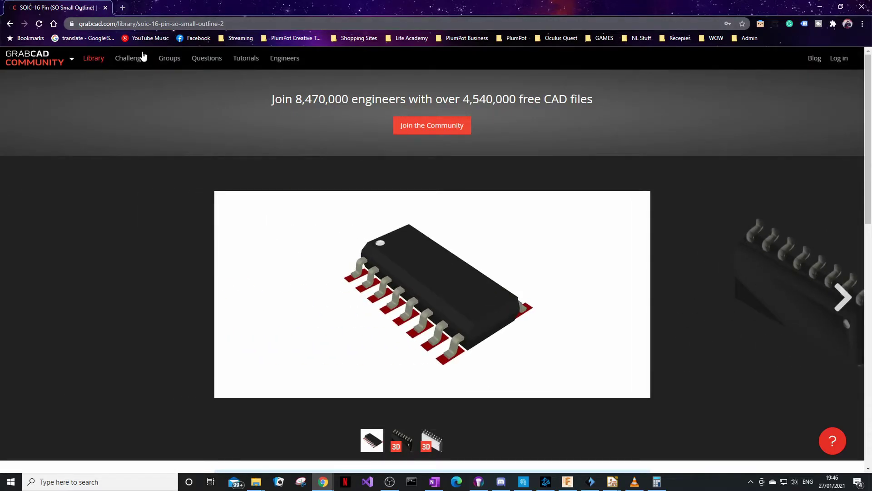
Sign in to GrabCAD with the saved account and download the SOIC-16 Pin (SO Small Outline) files
{"action": "scroll", "coordinate": [577, 287], "scroll_direction": "down", "scroll_amount": 1}
{"action": "scroll", "coordinate": [577, 288], "scroll_direction": "down", "scroll_amount": 5}
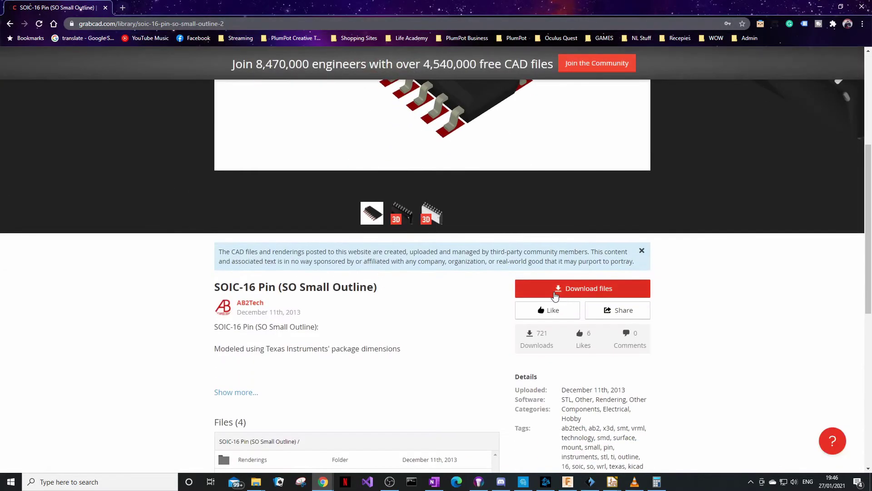
{"action": "left_click", "coordinate": [556, 291]}
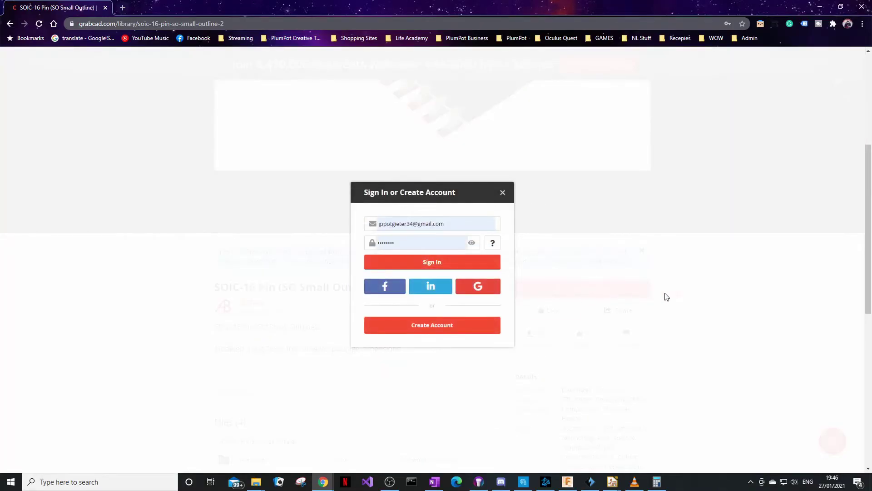
{"action": "left_click", "coordinate": [479, 264]}
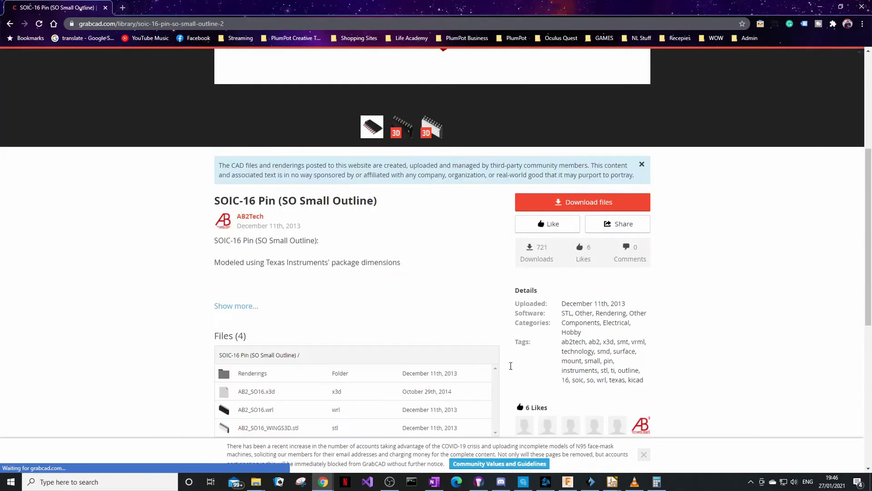
{"action": "left_click", "coordinate": [587, 204]}
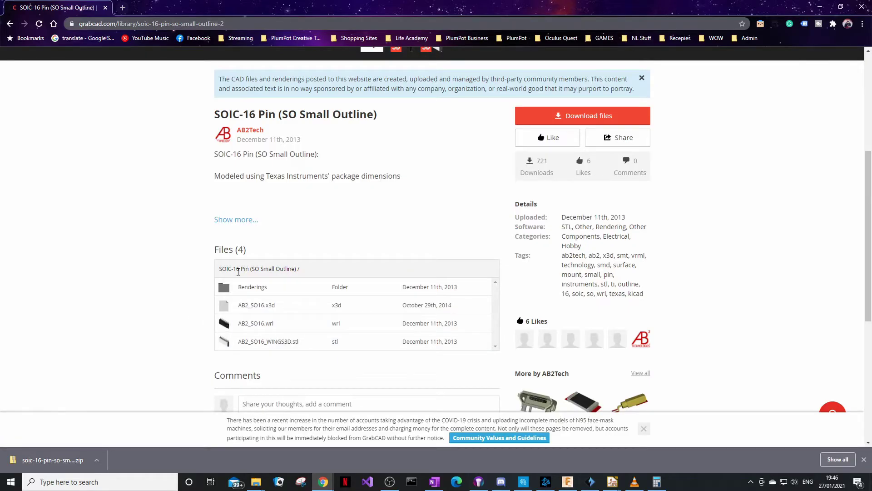
Return to the SOIC 16 search results and open the CD4009 SMD SOIC-16 model page to check its file list
{"action": "scroll", "coordinate": [449, 272], "scroll_direction": "down", "scroll_amount": 2}
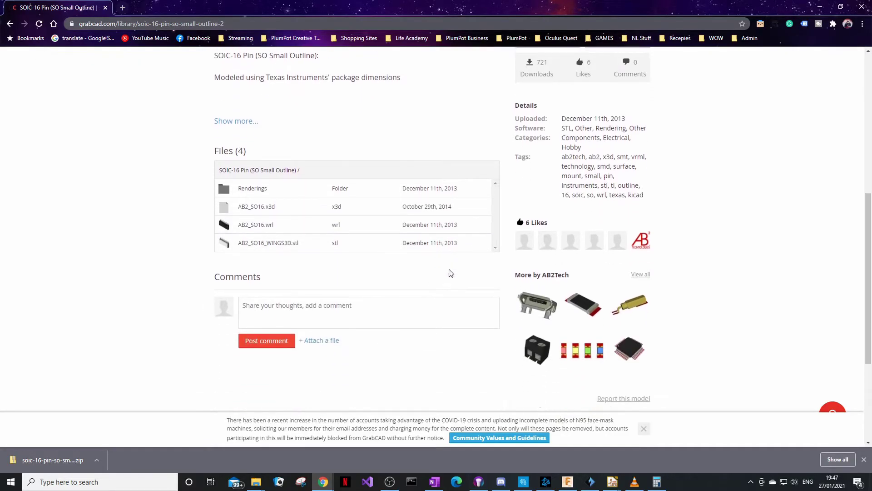
{"action": "scroll", "coordinate": [452, 253], "scroll_direction": "up", "scroll_amount": 1}
{"action": "scroll", "coordinate": [273, 182], "scroll_direction": "up", "scroll_amount": 4}
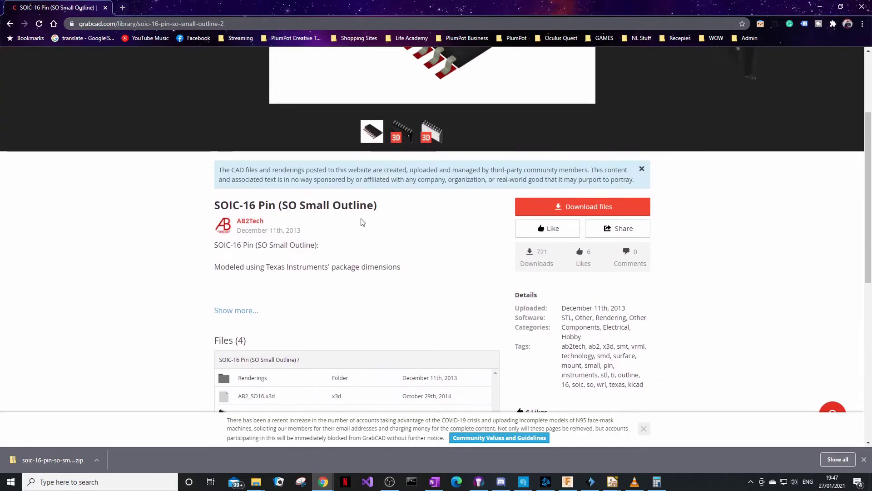
{"action": "left_click", "coordinate": [10, 24]}
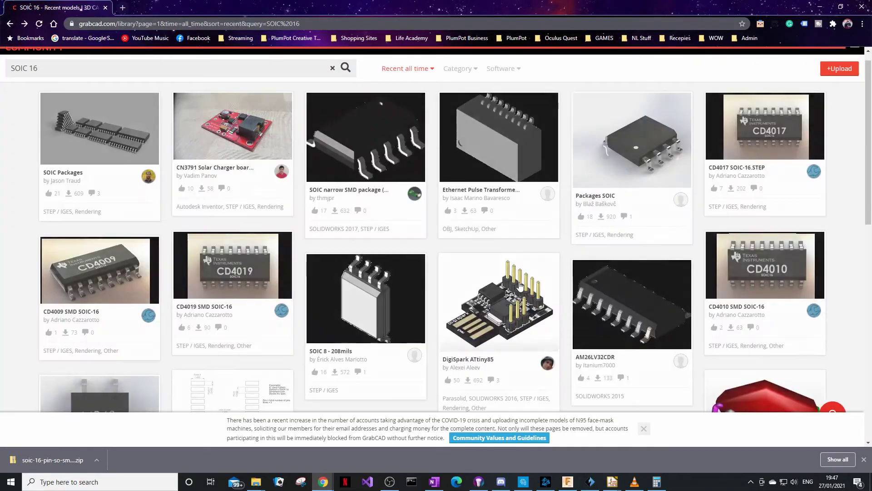
{"action": "scroll", "coordinate": [513, 355], "scroll_direction": "down", "scroll_amount": 3}
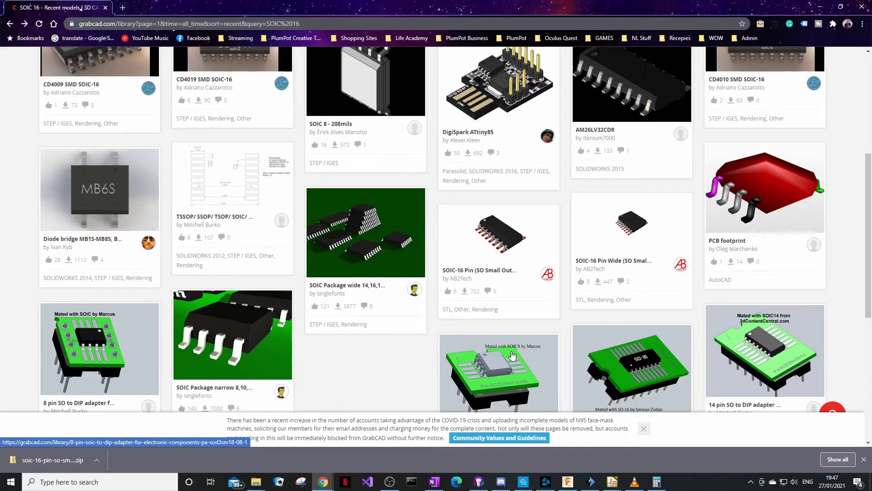
{"action": "scroll", "coordinate": [512, 355], "scroll_direction": "down", "scroll_amount": 1}
{"action": "left_click", "coordinate": [99, 68]}
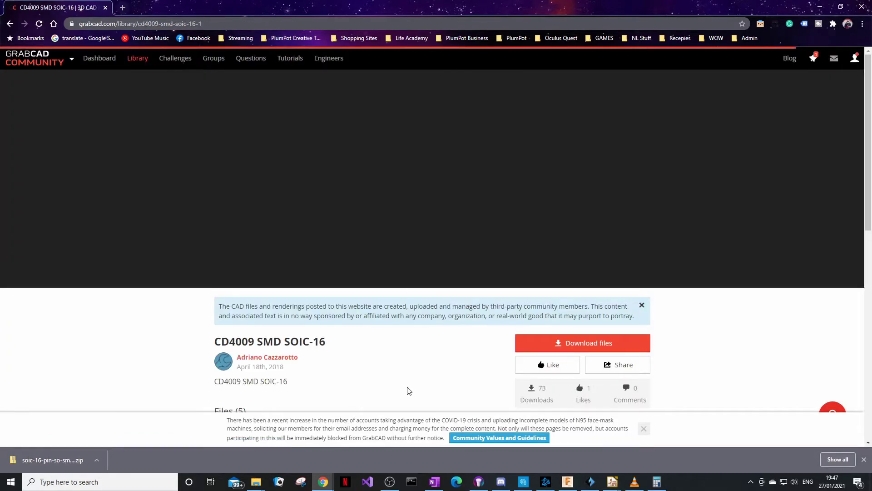
{"action": "scroll", "coordinate": [370, 320], "scroll_direction": "down", "scroll_amount": 5}
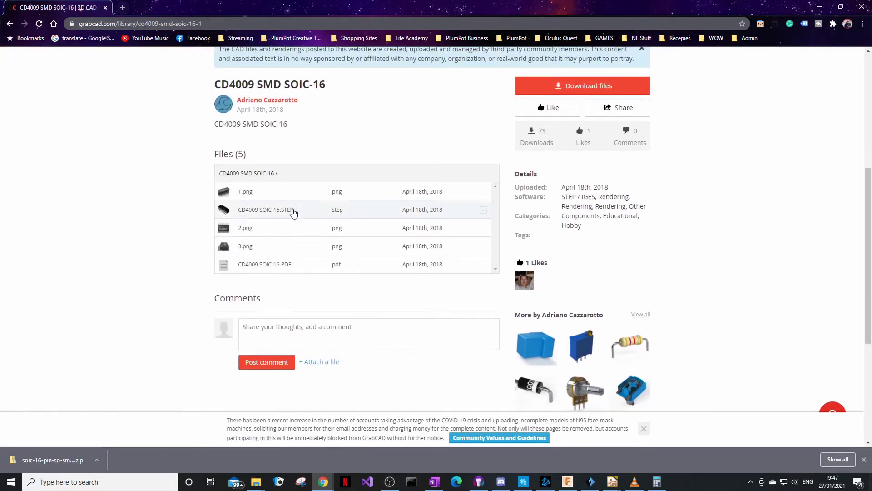
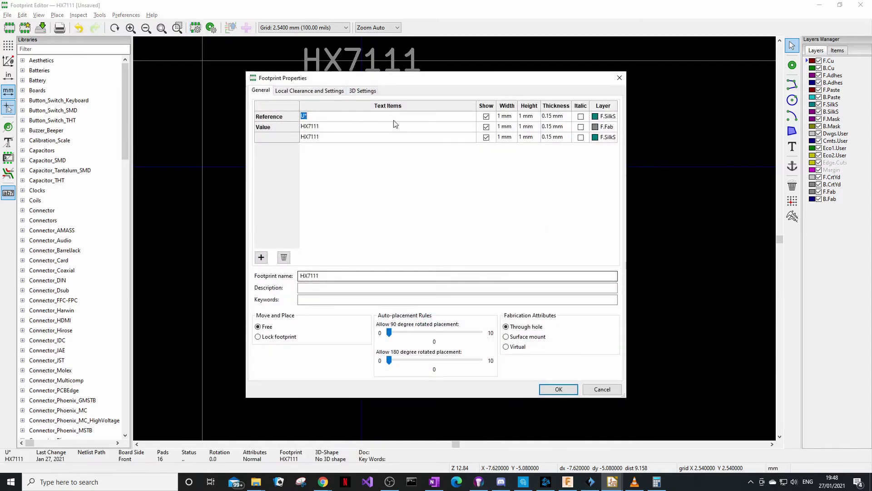
Open the footprint's 3D settings, start adding a 3D model, and browse to the top level of the D: drive
{"action": "left_click", "coordinate": [366, 91]}
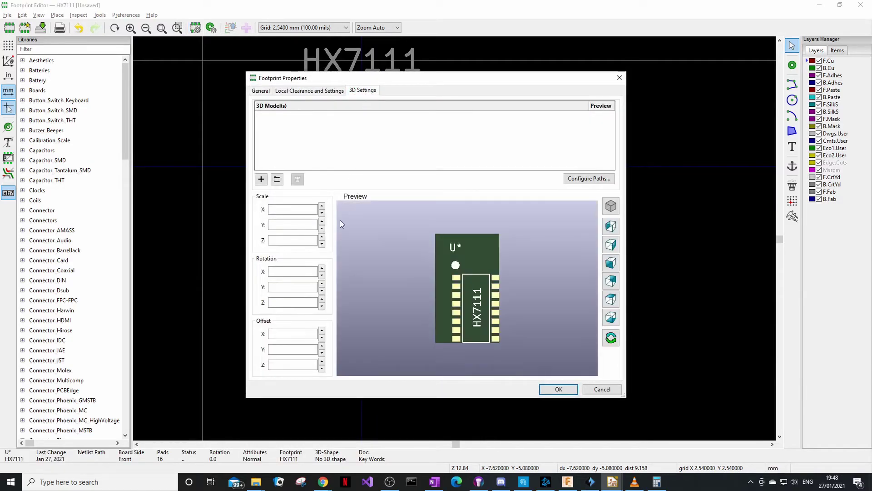
{"action": "mouse_move", "coordinate": [478, 297]}
{"action": "left_mouse_down"}
{"action": "mouse_move", "coordinate": [493, 264]}
{"action": "mouse_move", "coordinate": [490, 290]}
{"action": "left_mouse_up"}
{"action": "left_click", "coordinate": [278, 180]}
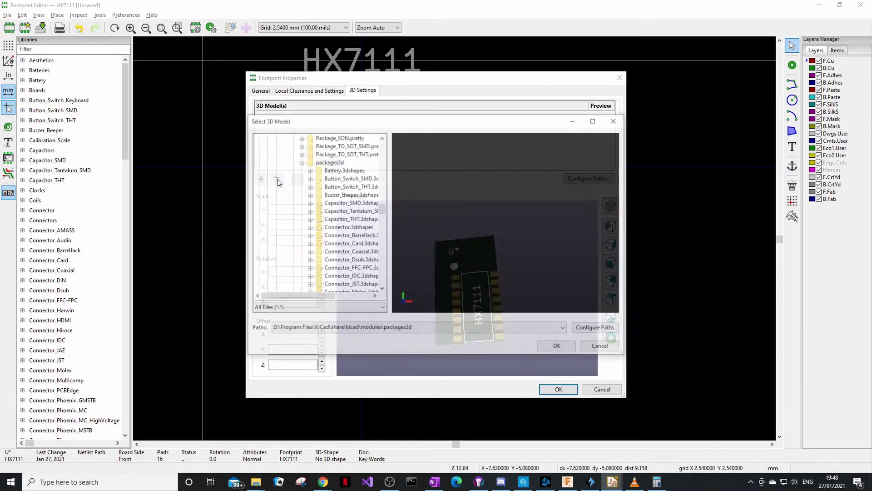
{"action": "scroll", "coordinate": [303, 164], "scroll_direction": "up", "scroll_amount": 15}
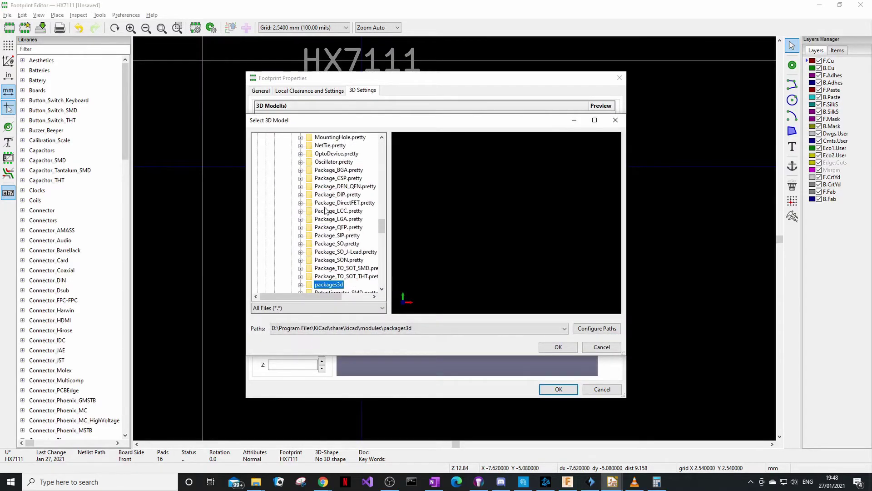
{"action": "scroll", "coordinate": [383, 176], "scroll_direction": "up", "scroll_amount": 20}
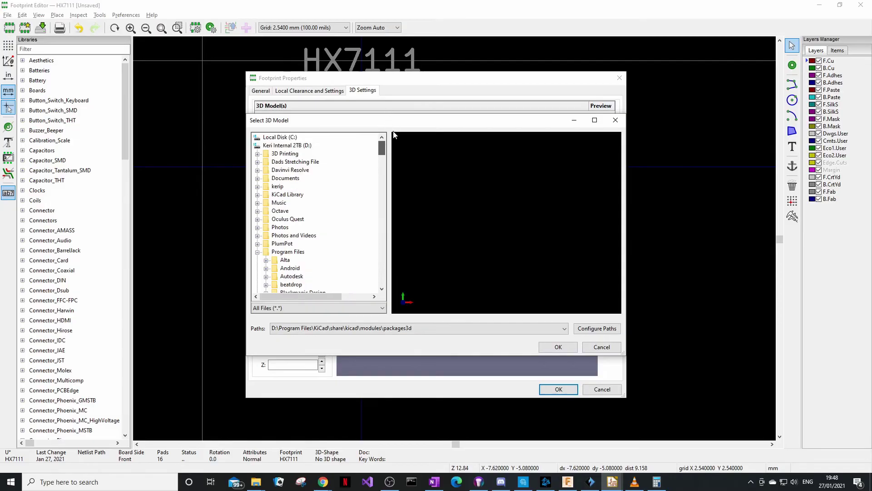
{"action": "left_click", "coordinate": [257, 252]}
{"action": "scroll", "coordinate": [282, 182], "scroll_direction": "down", "scroll_amount": 3}
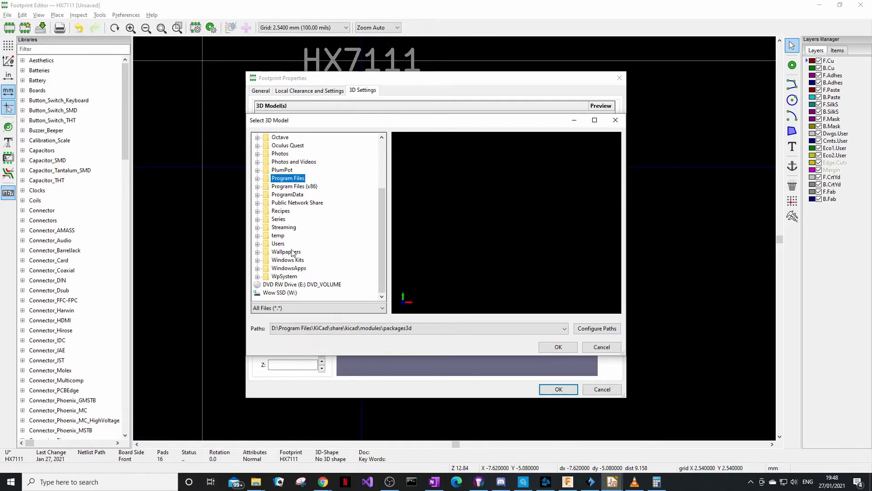
{"action": "scroll", "coordinate": [288, 193], "scroll_direction": "up", "scroll_amount": 3}
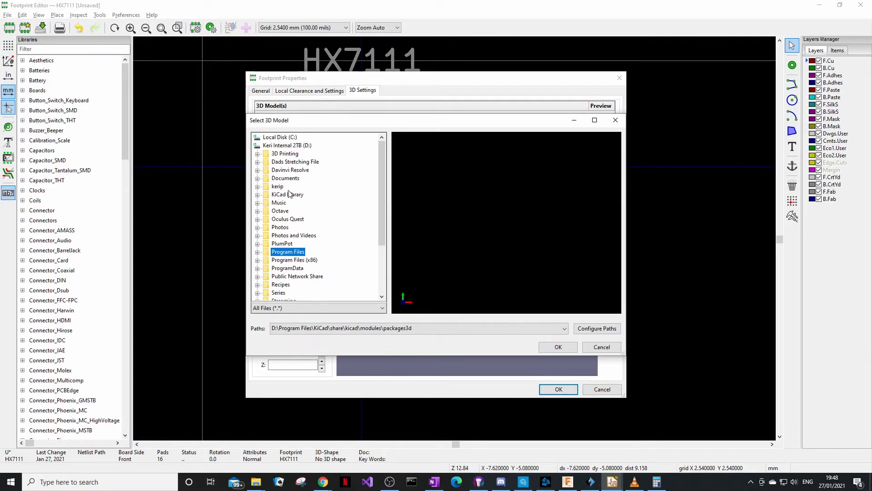
{"action": "left_click", "coordinate": [289, 145]}
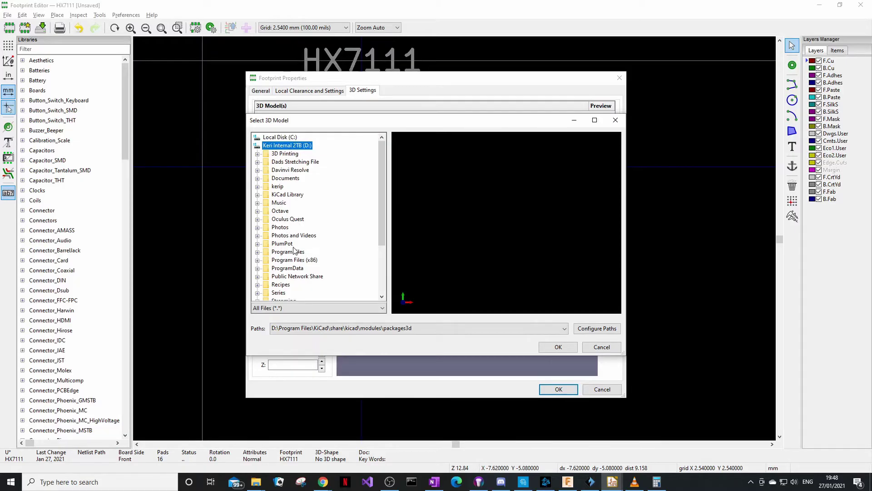
Add CD4009 SOIC-16.STEP from the cd4009-smd-soic-16-1 folder under PlumPot/Youtube/PCB Tutorials/Footprint as the footprint's 3D model
{"action": "double_click", "coordinate": [289, 244]}
{"action": "scroll", "coordinate": [304, 245], "scroll_direction": "down", "scroll_amount": 4}
{"action": "double_click", "coordinate": [291, 202]}
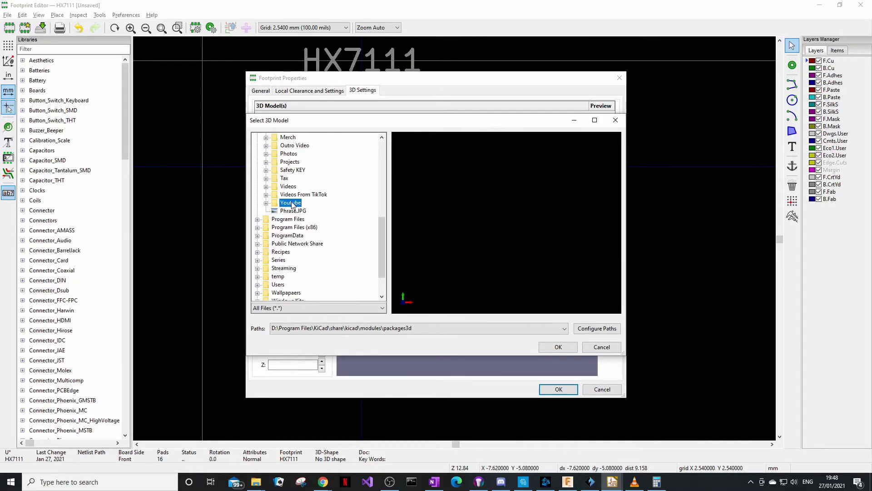
{"action": "double_click", "coordinate": [303, 220]}
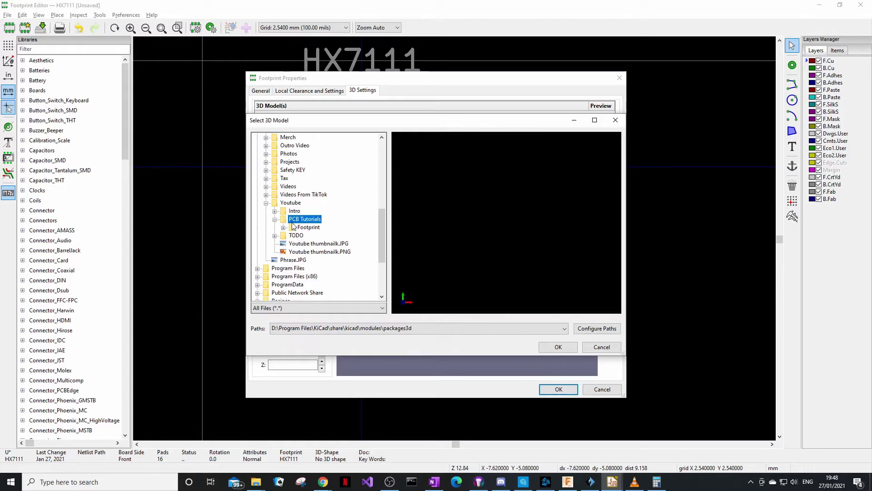
{"action": "double_click", "coordinate": [308, 227]}
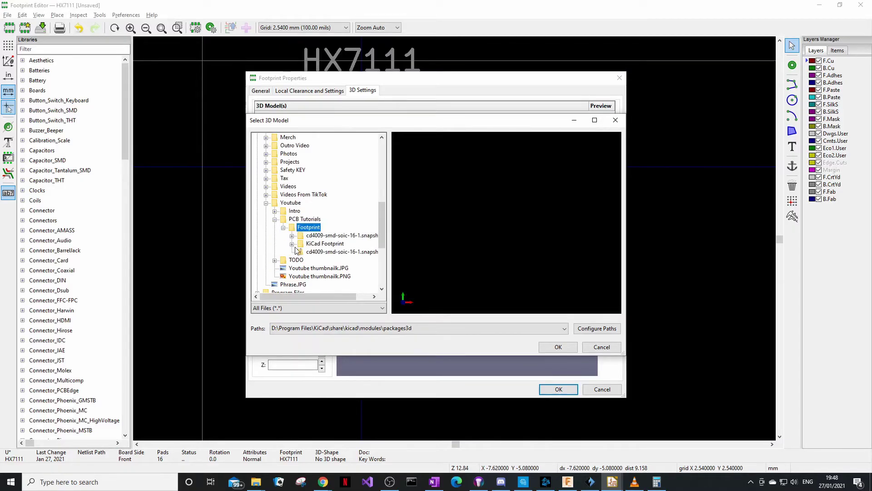
{"action": "left_click", "coordinate": [329, 236]}
{"action": "left_click", "coordinate": [293, 235]}
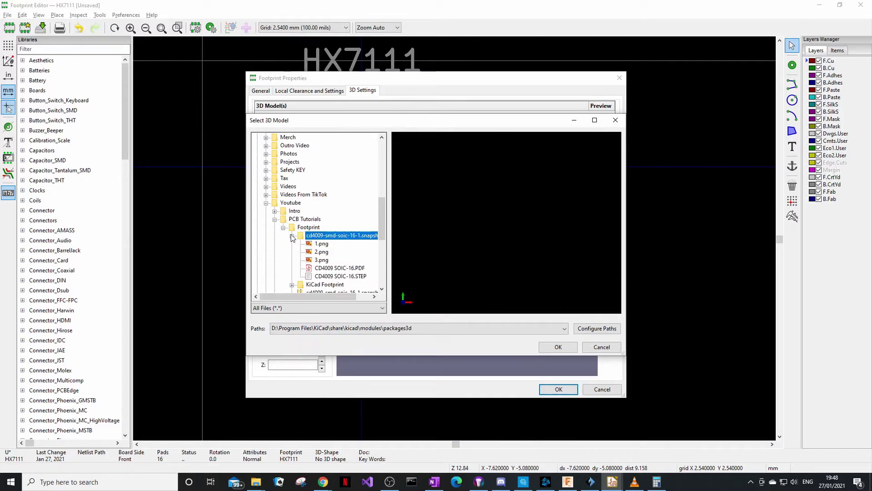
{"action": "left_click", "coordinate": [320, 267]}
{"action": "left_click", "coordinate": [336, 276]}
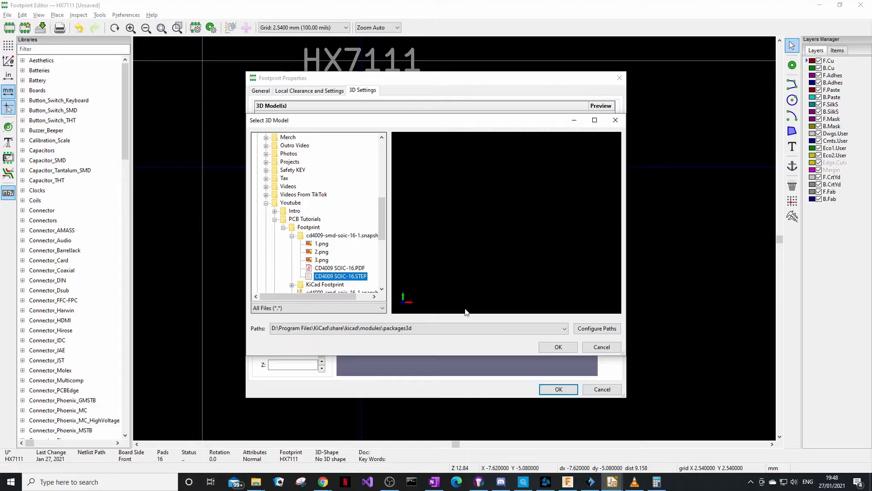
{"action": "left_click", "coordinate": [545, 347]}
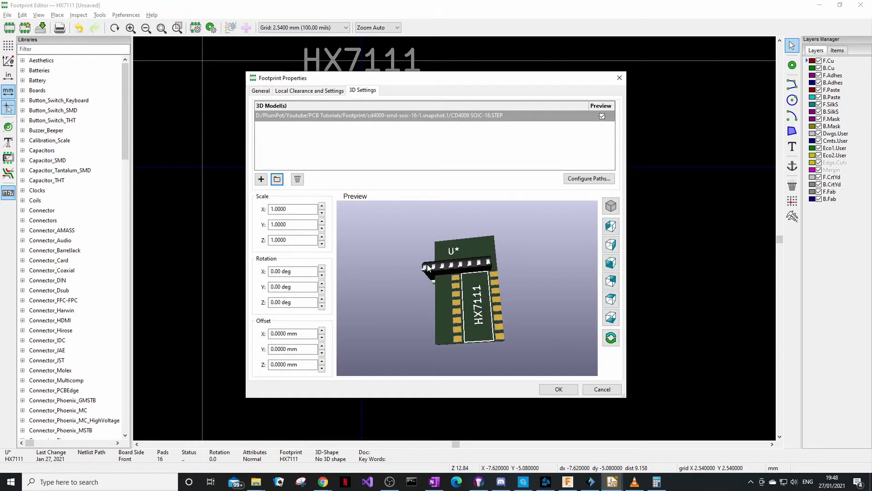
{"action": "mouse_move", "coordinate": [428, 268]}
{"action": "left_mouse_down"}
{"action": "mouse_move", "coordinate": [413, 305]}
{"action": "mouse_move", "coordinate": [417, 265]}
{"action": "left_mouse_up"}
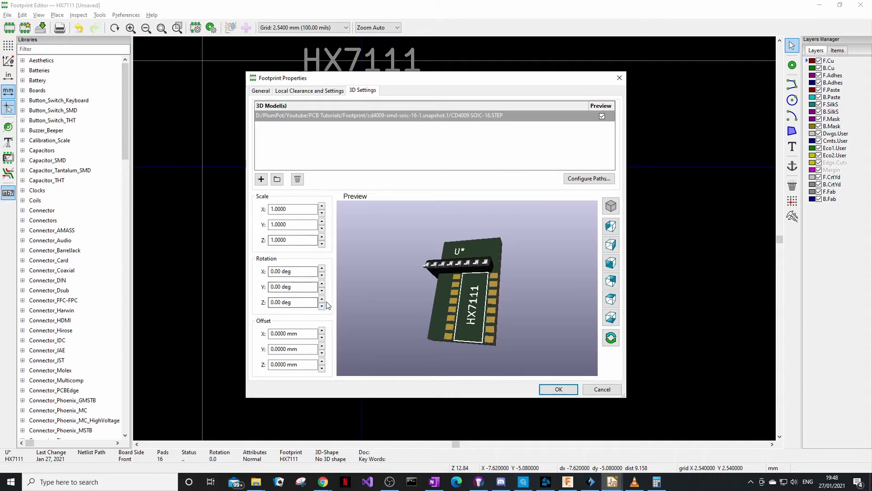
{"action": "left_click", "coordinate": [322, 284]}
{"action": "left_click", "coordinate": [322, 291]}
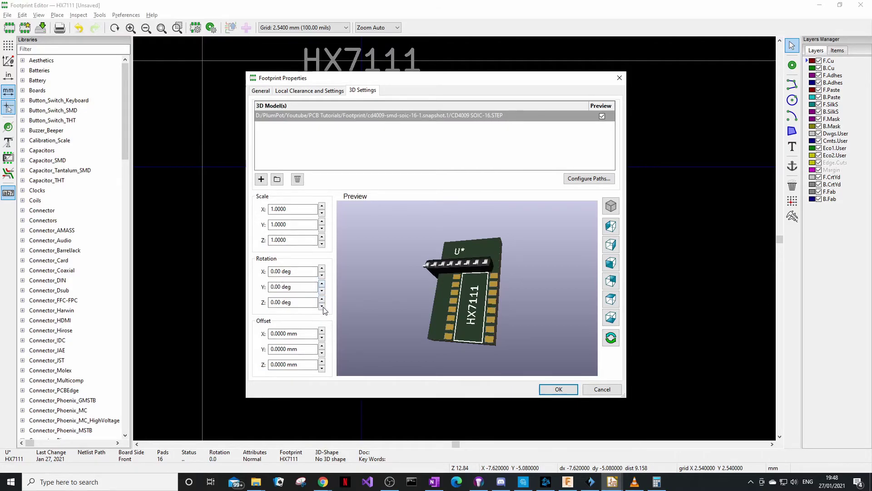
{"action": "left_click", "coordinate": [322, 307]}
{"action": "left_click", "coordinate": [322, 300]}
{"action": "left_click", "coordinate": [322, 284]}
{"action": "left_click", "coordinate": [322, 291]}
Set the 3D model's X rotation to -90 degrees so the chip lies flat on the board
{"action": "left_click", "coordinate": [322, 274]}
{"action": "left_click", "coordinate": [322, 275]}
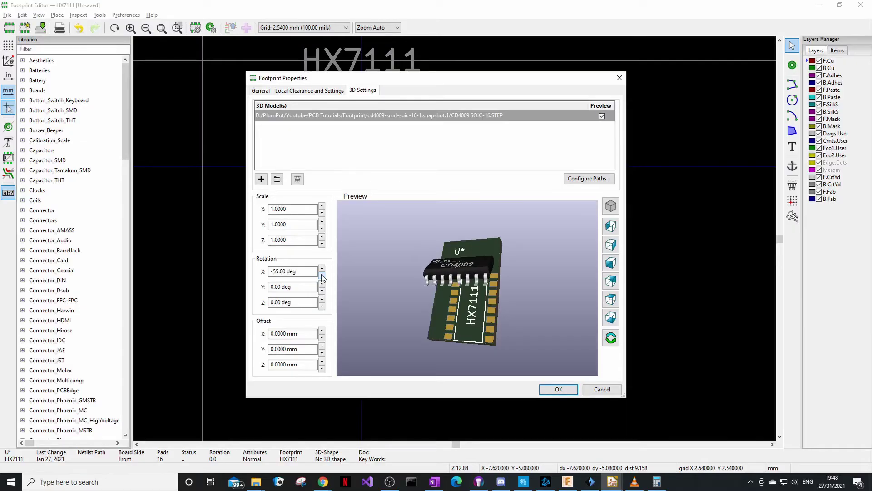
{"action": "left_click", "coordinate": [323, 274]}
{"action": "left_click", "coordinate": [322, 274]}
{"action": "left_click", "coordinate": [322, 274]}
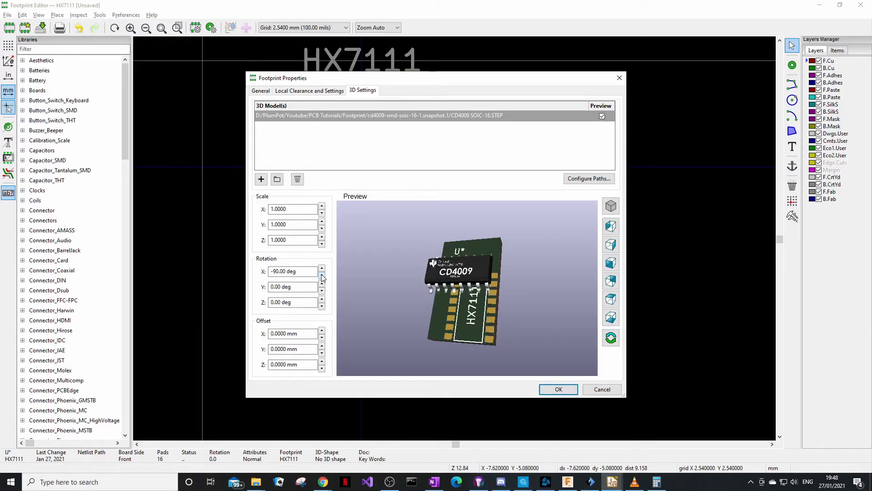
Set the 3D model's Z rotation to 90 degrees so the chip runs along the pad columns
{"action": "left_click", "coordinate": [322, 299]}
{"action": "left_click", "coordinate": [322, 299]}
{"action": "left_click", "coordinate": [322, 299]}
{"action": "left_click", "coordinate": [322, 299]}
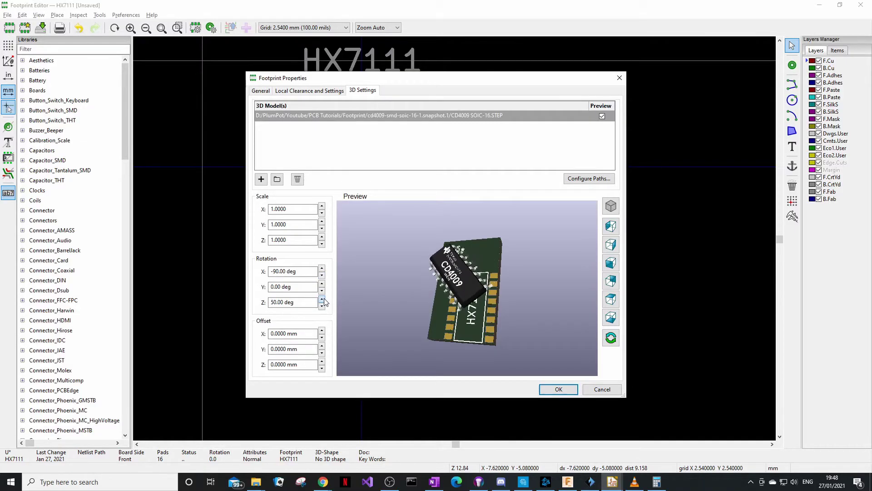
{"action": "left_click", "coordinate": [322, 298]}
{"action": "left_click", "coordinate": [323, 299]}
{"action": "left_click", "coordinate": [322, 299]}
{"action": "left_click", "coordinate": [322, 299]}
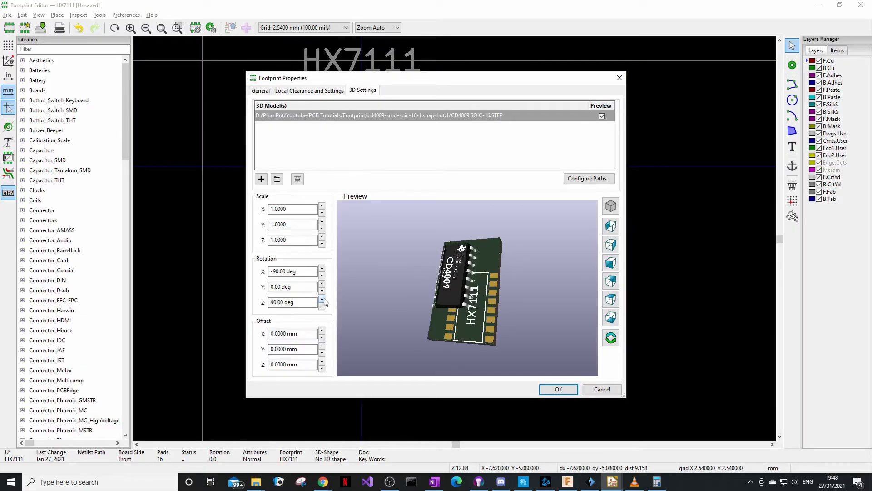
Set the 3D model's Y offset to -4.5 mm, lining the chip up lengthwise with the pad rows
{"action": "left_click", "coordinate": [322, 336]}
{"action": "left_click", "coordinate": [321, 330]}
{"action": "left_click", "coordinate": [322, 353]}
{"action": "left_click", "coordinate": [322, 352]}
{"action": "left_click", "coordinate": [322, 352]}
{"action": "left_click", "coordinate": [322, 352]}
{"action": "left_click", "coordinate": [322, 353]}
{"action": "left_click", "coordinate": [322, 353]}
{"action": "left_click", "coordinate": [322, 353]}
{"action": "left_click", "coordinate": [322, 353]}
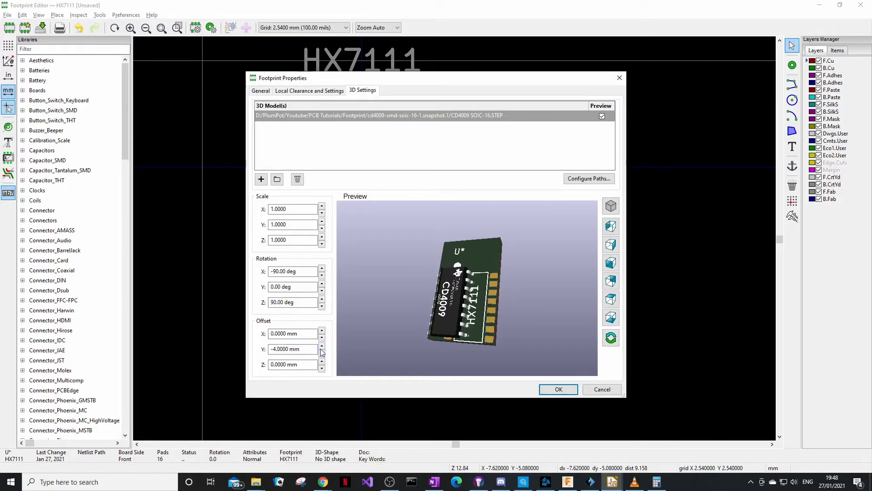
{"action": "left_click", "coordinate": [322, 354]}
Set the 3D model's X offset to 3 mm, centring the chip between the two pad columns
{"action": "left_click", "coordinate": [321, 331]}
{"action": "left_click", "coordinate": [322, 331]}
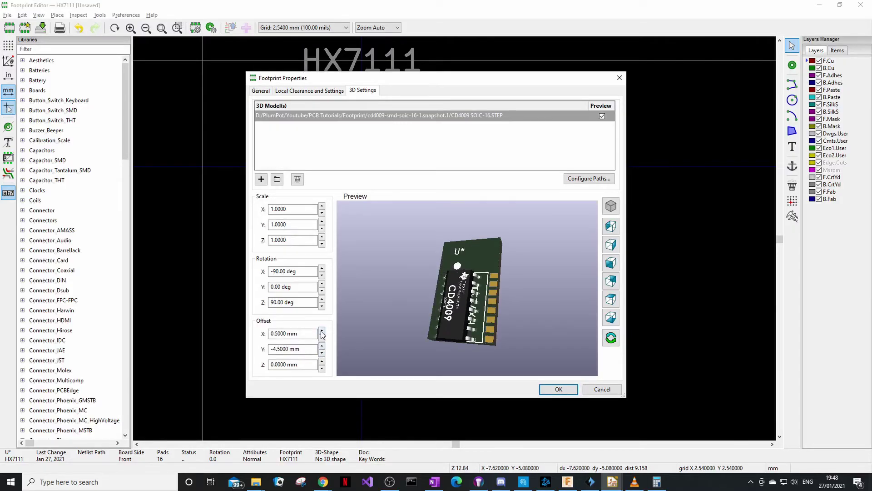
{"action": "left_click", "coordinate": [322, 331]}
{"action": "left_click", "coordinate": [322, 331]}
{"action": "left_click", "coordinate": [321, 331]}
{"action": "left_click", "coordinate": [321, 330]}
Fine-tune the 3D model's Y offset to -4.3 mm, check the leads against the pads, and accept the footprint properties
{"action": "scroll", "coordinate": [491, 331], "scroll_direction": "up", "scroll_amount": 5}
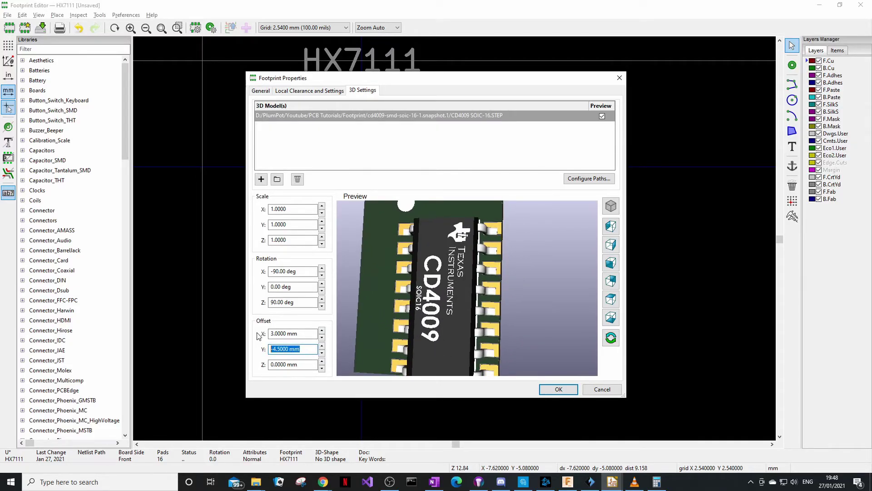
{"action": "type", "text": "-4"}
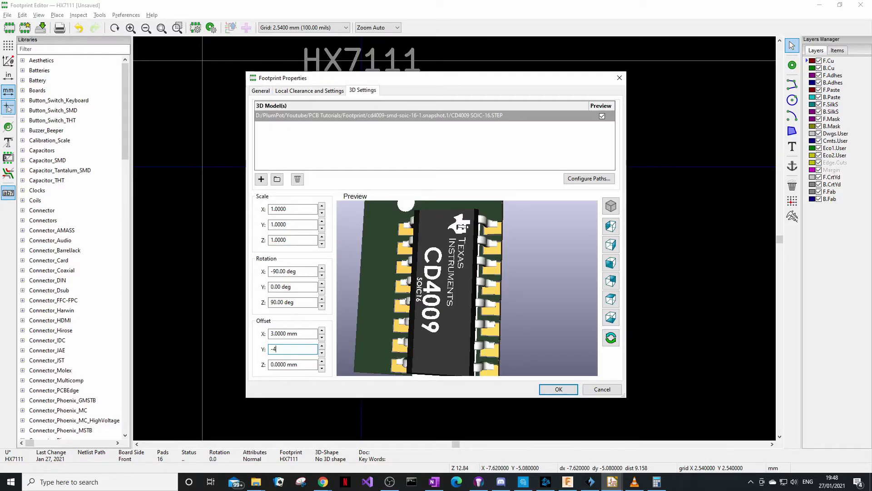
{"action": "type", "text": ".1"}
{"action": "key", "text": "BackSpace"}
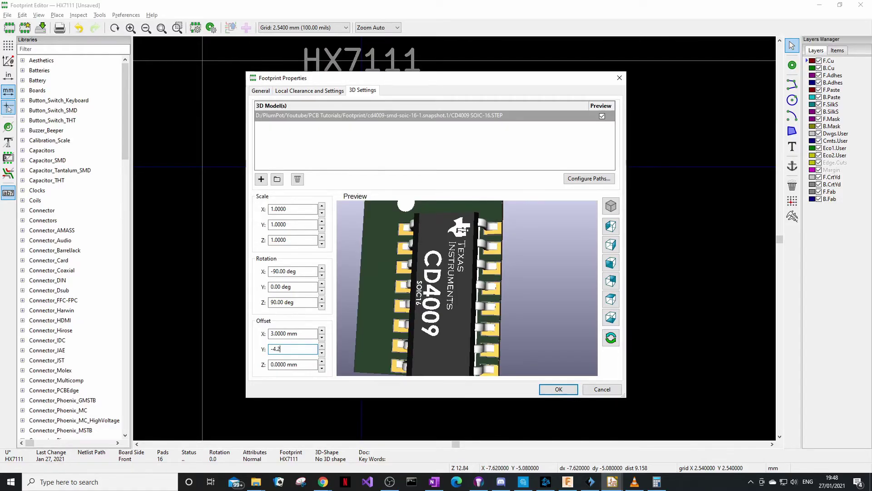
{"action": "type", "text": "3"}
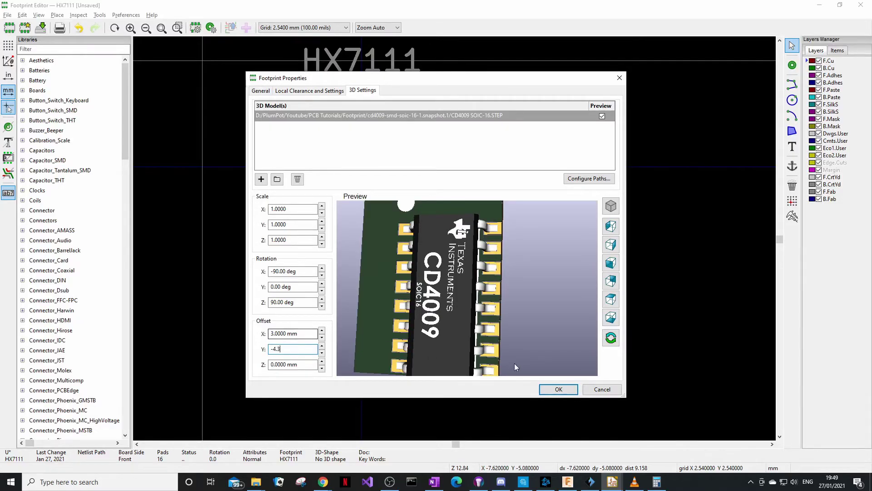
{"action": "middle_click_drag", "start_coordinate": [497, 330], "coordinate": [464, 293]}
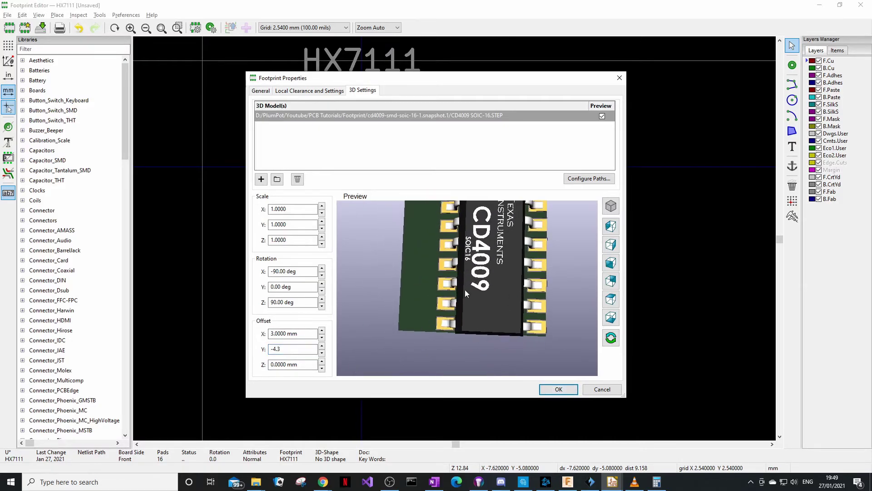
{"action": "right_click", "coordinate": [432, 319]}
{"action": "left_click_drag", "start_coordinate": [551, 374], "coordinate": [523, 318]}
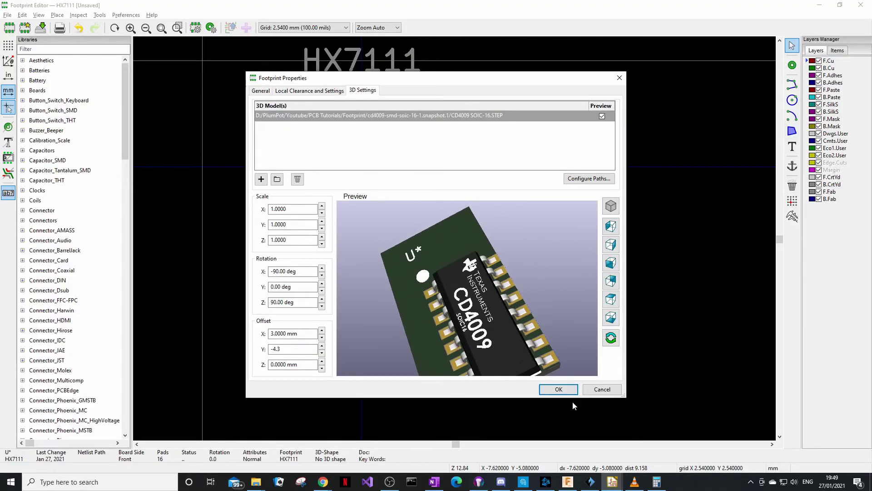
{"action": "left_click", "coordinate": [558, 388]}
{"action": "scroll", "coordinate": [454, 238], "scroll_direction": "down", "scroll_amount": 4}
{"action": "scroll", "coordinate": [454, 238], "scroll_direction": "up", "scroll_amount": 5}
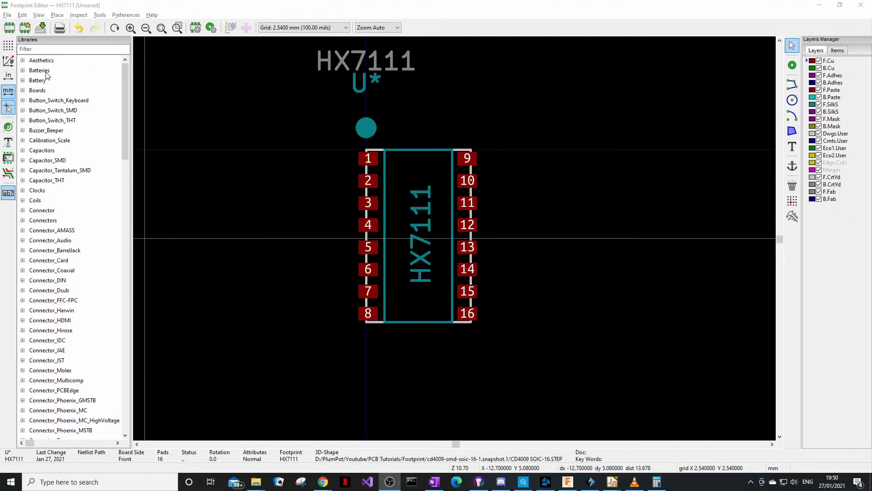
{"action": "left_click", "coordinate": [40, 28]}
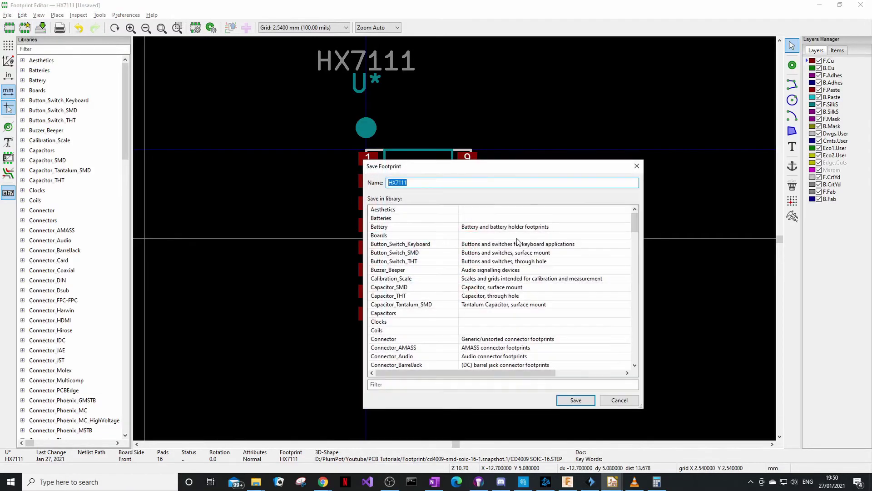
{"action": "left_click", "coordinate": [637, 166]}
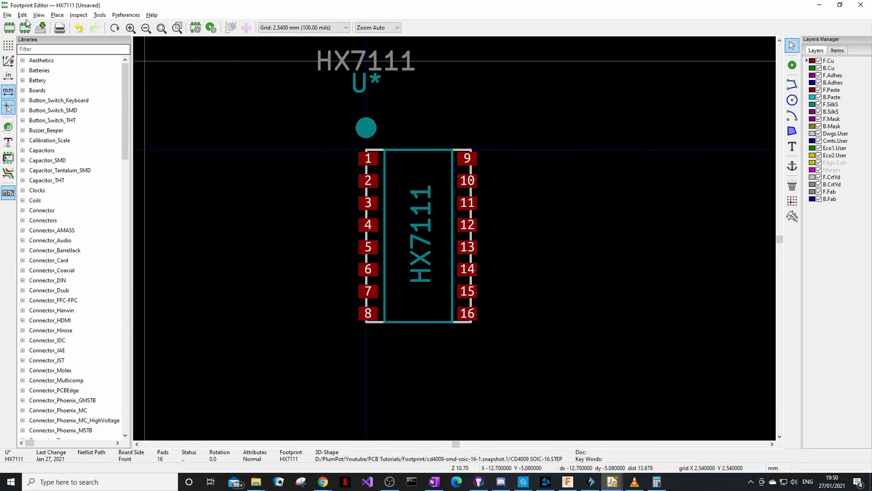
{"action": "left_click", "coordinate": [5, 5]}
{"action": "left_click", "coordinate": [18, 7]}
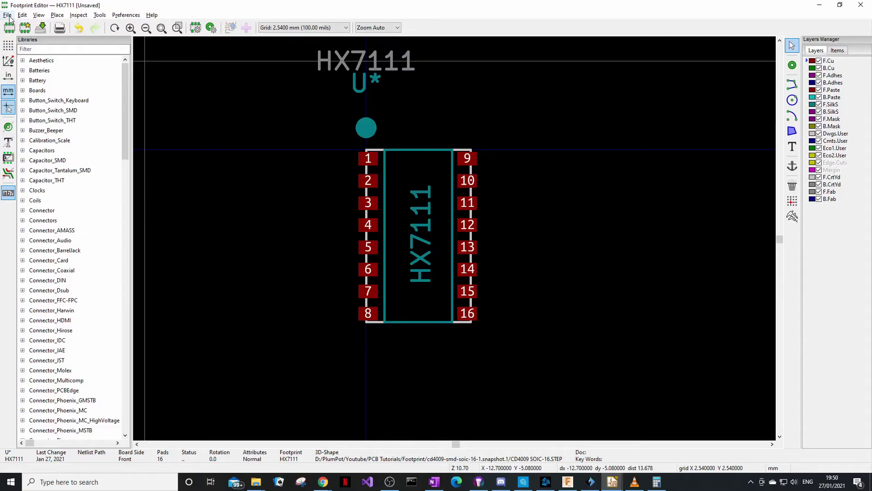
Create a new footprint library named PlumPot in the KiCad Footprint folder and add it to the Global library table
{"action": "left_click", "coordinate": [7, 15]}
{"action": "left_click", "coordinate": [28, 20]}
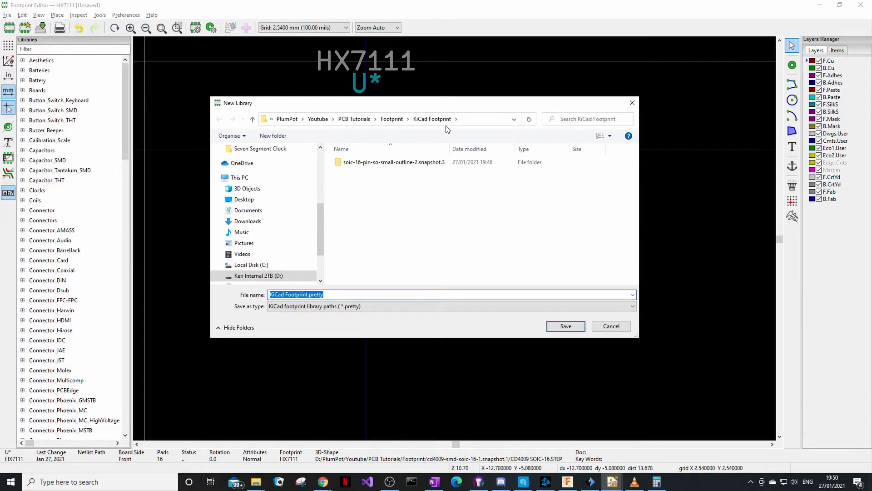
{"action": "type", "text": "PlumPot"}
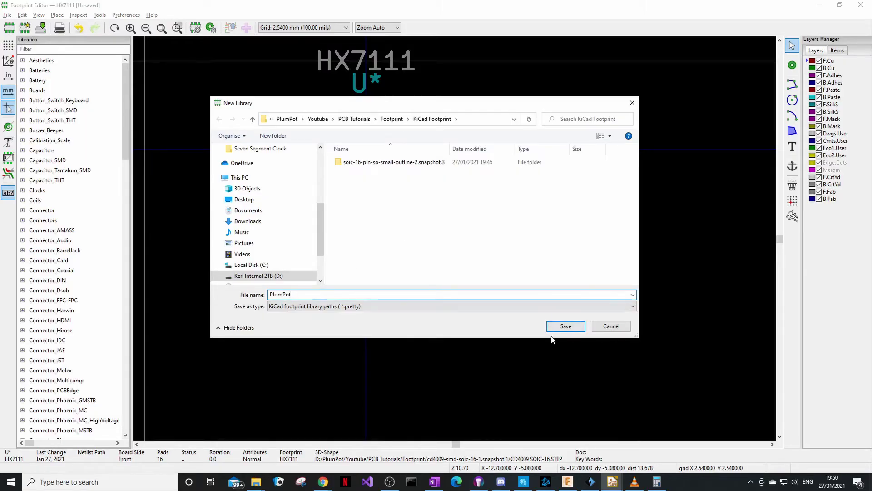
{"action": "left_click", "coordinate": [566, 326]}
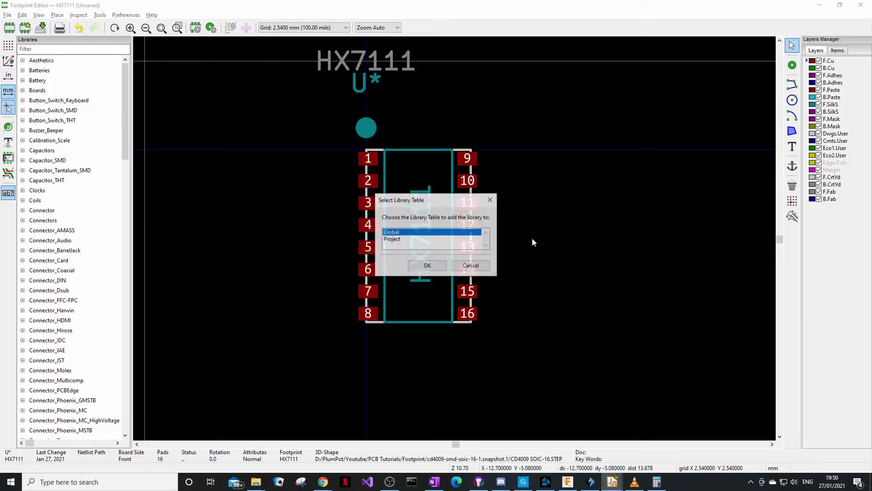
{"action": "left_click", "coordinate": [417, 266]}
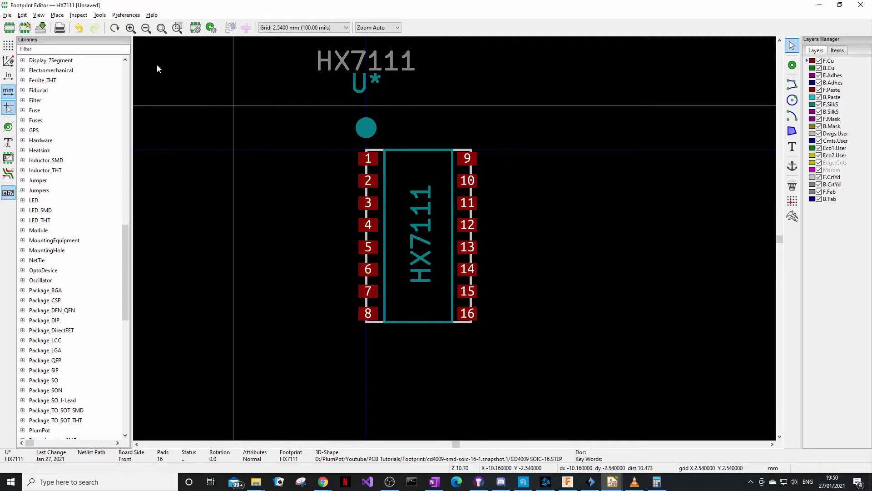
Save the footprint as HX7111 in the PlumPot library
{"action": "left_click", "coordinate": [47, 26]}
{"action": "scroll", "coordinate": [443, 303], "scroll_direction": "down", "scroll_amount": 8}
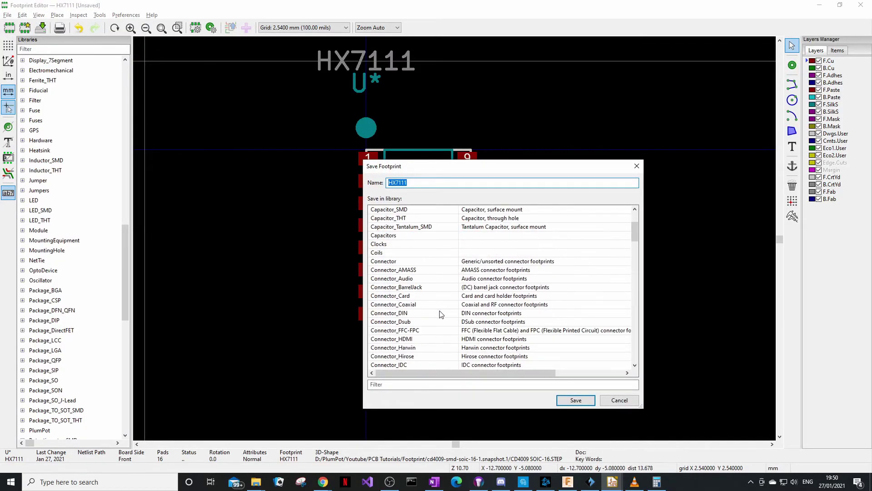
{"action": "scroll", "coordinate": [443, 303], "scroll_direction": "down", "scroll_amount": 13}
{"action": "scroll", "coordinate": [449, 308], "scroll_direction": "up", "scroll_amount": 3}
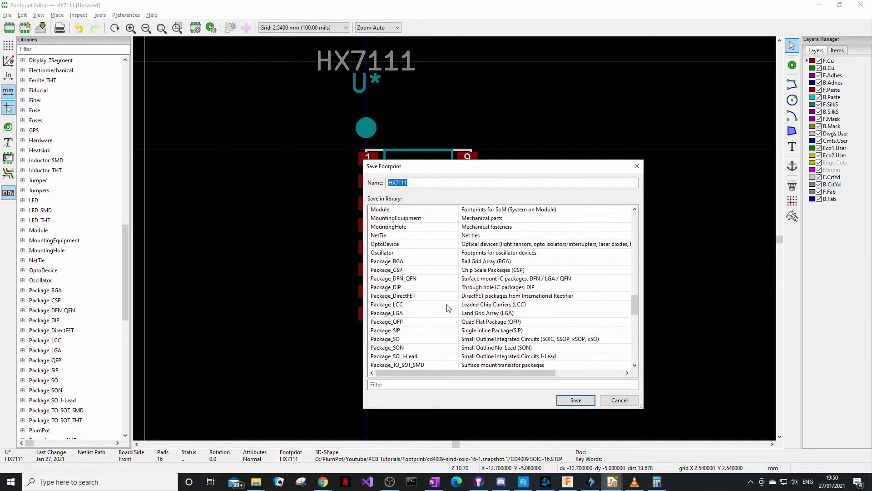
{"action": "scroll", "coordinate": [442, 309], "scroll_direction": "down", "scroll_amount": 3}
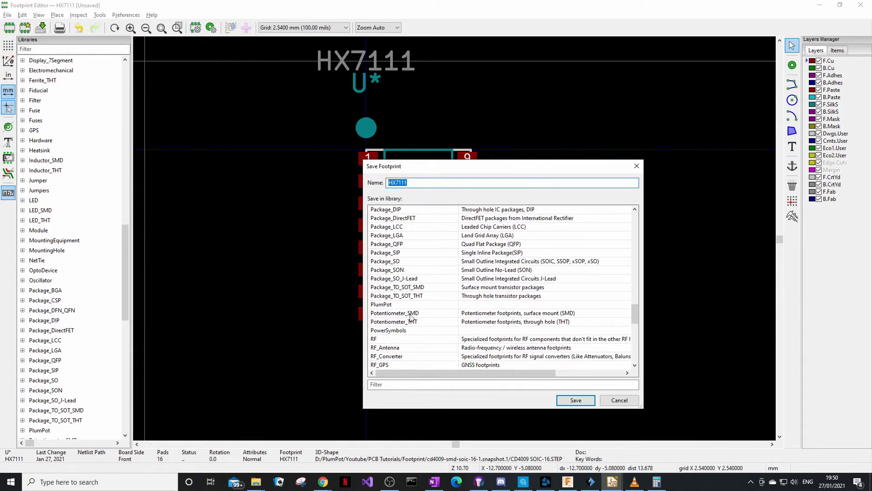
{"action": "left_click", "coordinate": [407, 299]}
{"action": "left_click", "coordinate": [409, 304]}
{"action": "left_click", "coordinate": [571, 400]}
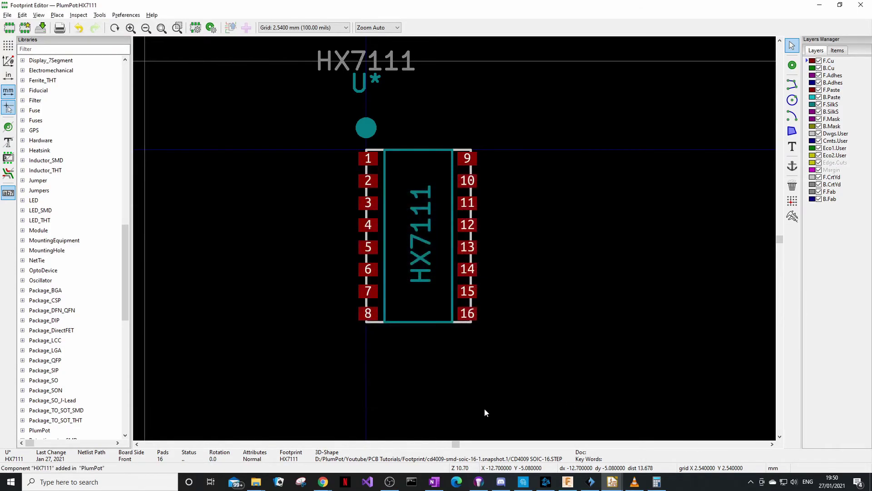
Check the saved footprint's entry in the PlumPot library and review its pads, silkscreen outline and pin 1 marker
{"action": "scroll", "coordinate": [65, 424], "scroll_direction": "down", "scroll_amount": 3}
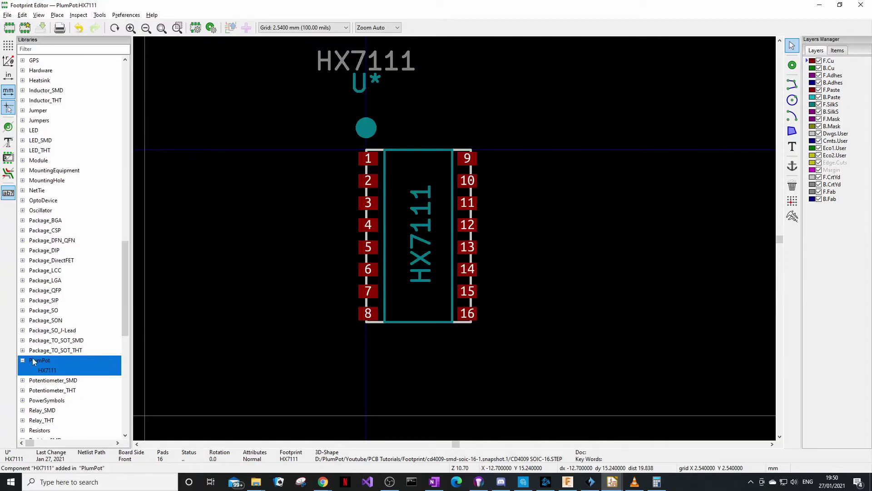
{"action": "left_click", "coordinate": [22, 360]}
{"action": "scroll", "coordinate": [453, 242], "scroll_direction": "up", "scroll_amount": 2}
{"action": "scroll", "coordinate": [421, 233], "scroll_direction": "down", "scroll_amount": 3}
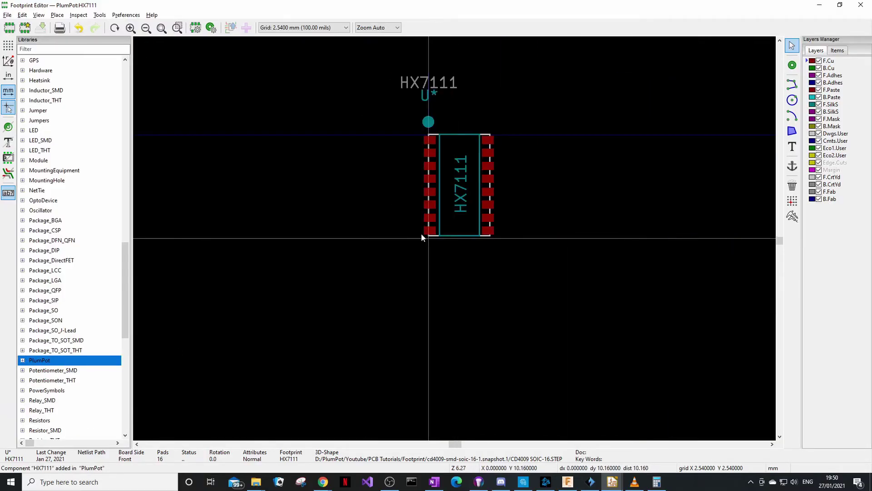
{"action": "scroll", "coordinate": [437, 207], "scroll_direction": "up", "scroll_amount": 1}
{"action": "scroll", "coordinate": [450, 223], "scroll_direction": "up", "scroll_amount": 4}
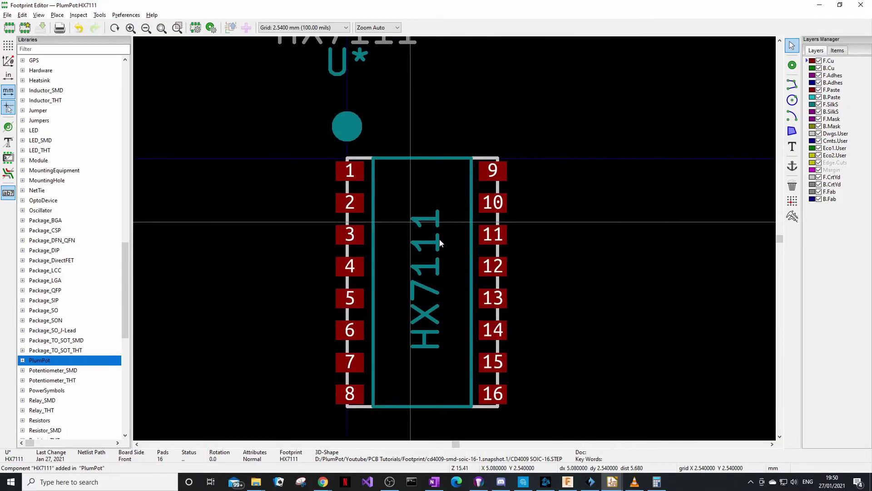
{"action": "middle_click_drag", "start_coordinate": [458, 244], "coordinate": [445, 238]}
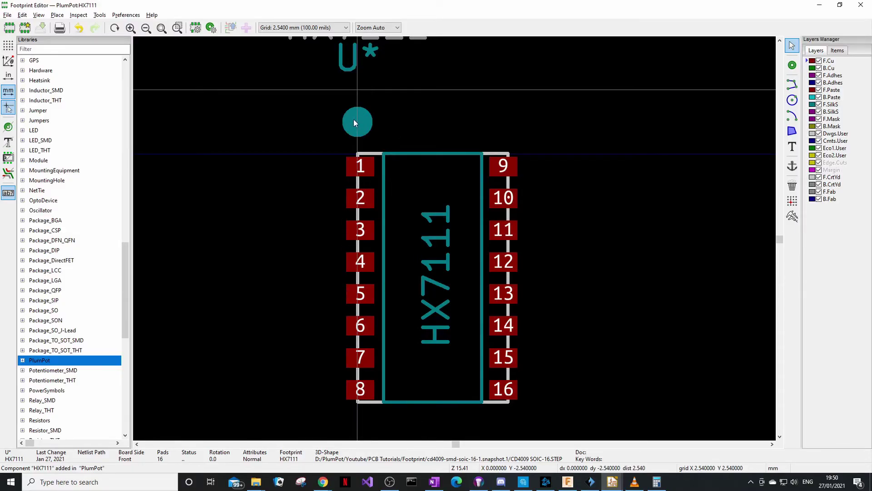
{"action": "scroll", "coordinate": [356, 122], "scroll_direction": "down", "scroll_amount": 1}
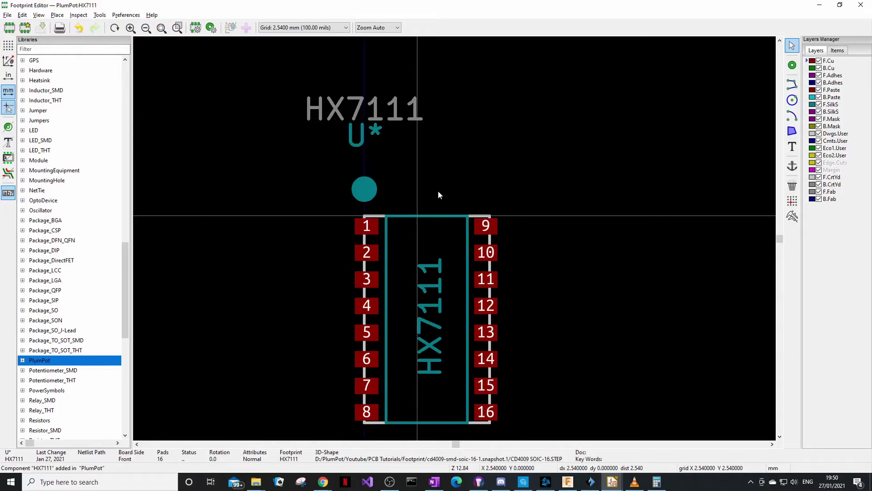
{"action": "scroll", "coordinate": [438, 195], "scroll_direction": "down", "scroll_amount": 1}
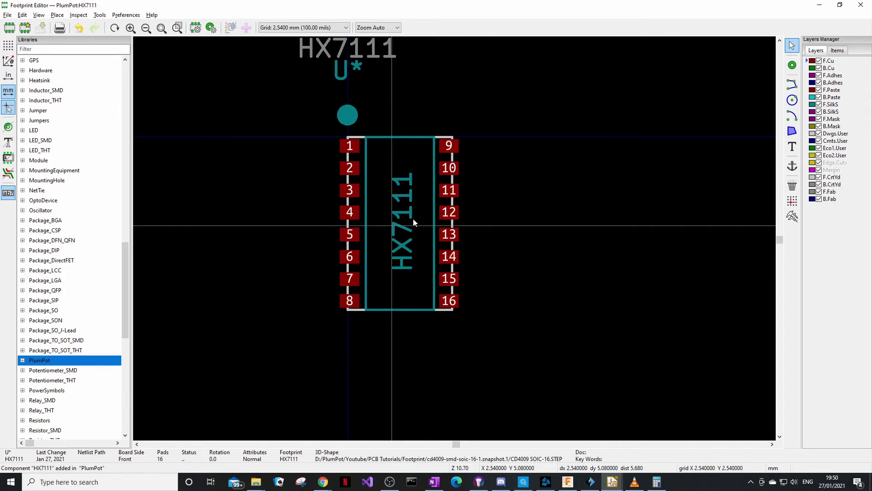
Switch to the KiCad project window and open the KiCad Footprint.sch schematic
{"action": "mouse_move", "coordinate": [612, 482]}
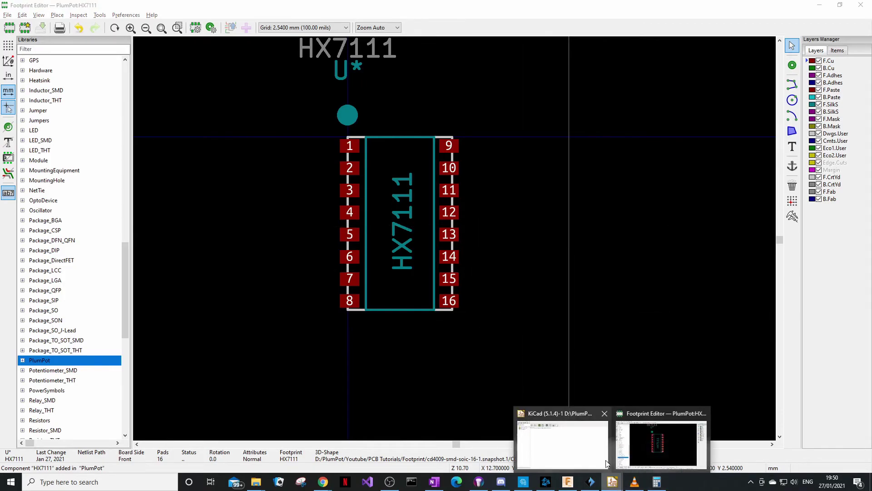
{"action": "left_click", "coordinate": [562, 445]}
{"action": "double_click", "coordinate": [55, 90]}
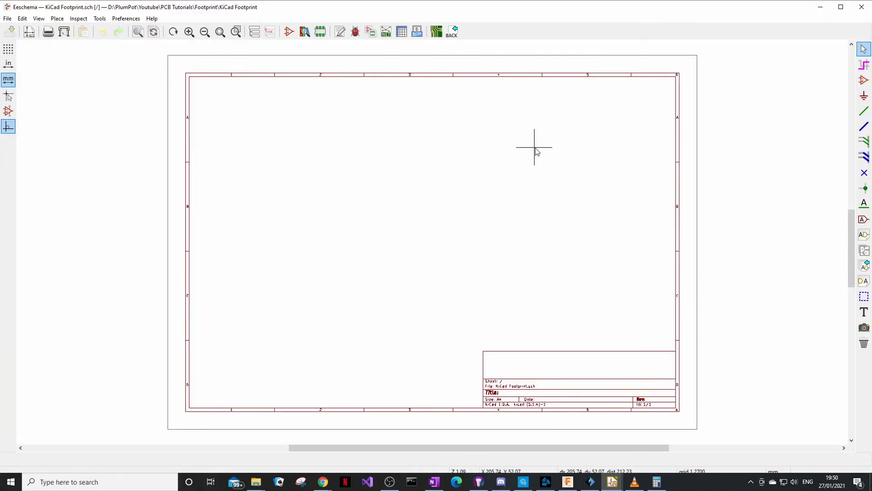
Place the HX711 symbol from the PlumPot library near the middle of the schematic sheet
{"action": "key", "text": "a"}
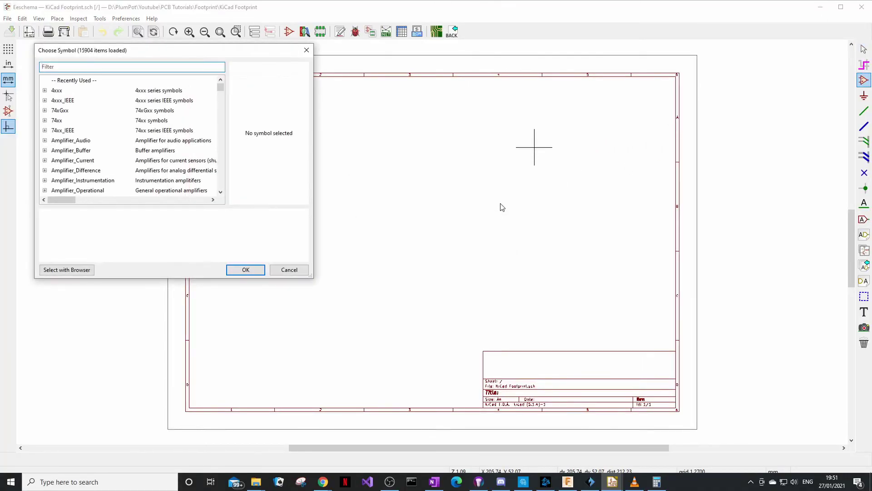
{"action": "type", "text": "HX"}
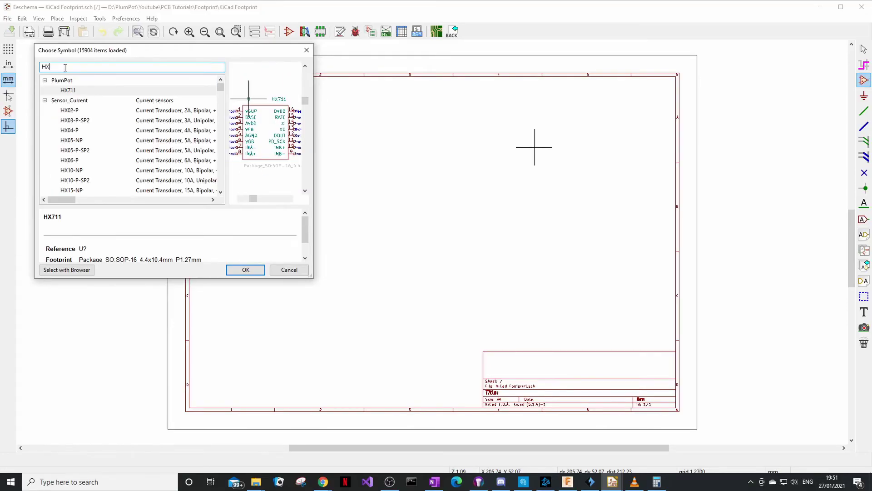
{"action": "left_click", "coordinate": [141, 81]}
{"action": "double_click", "coordinate": [143, 90]}
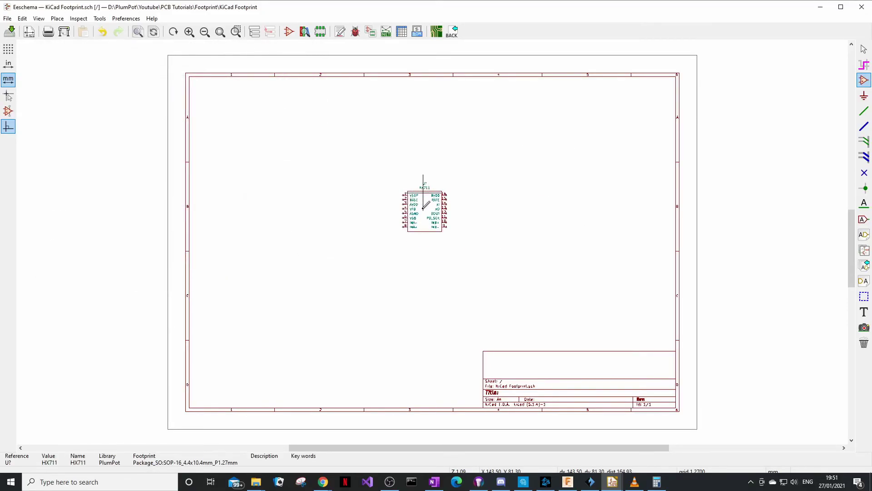
{"action": "left_click", "coordinate": [423, 207]}
{"action": "scroll", "coordinate": [423, 206], "scroll_direction": "up", "scroll_amount": 3}
{"action": "key", "text": "Escape"}
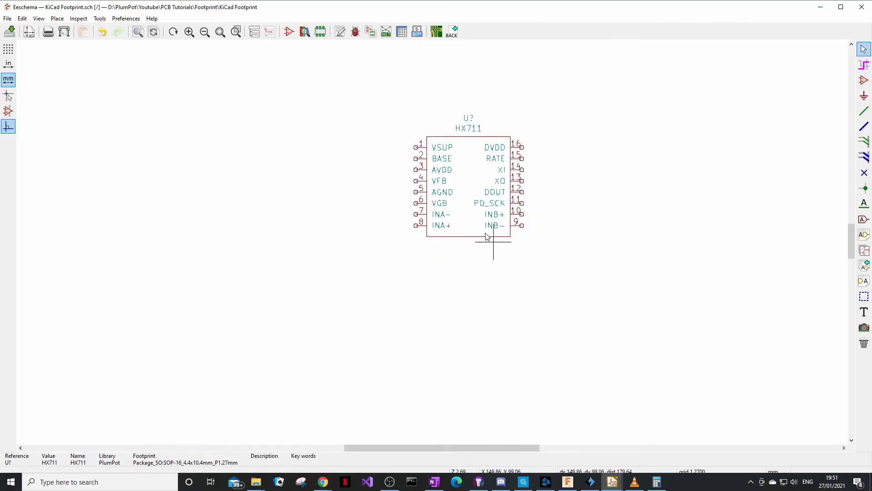
Assign the HX7111 footprint from the PlumPot library to the HX711 symbol
{"action": "double_click", "coordinate": [473, 225]}
{"action": "left_click", "coordinate": [351, 200]}
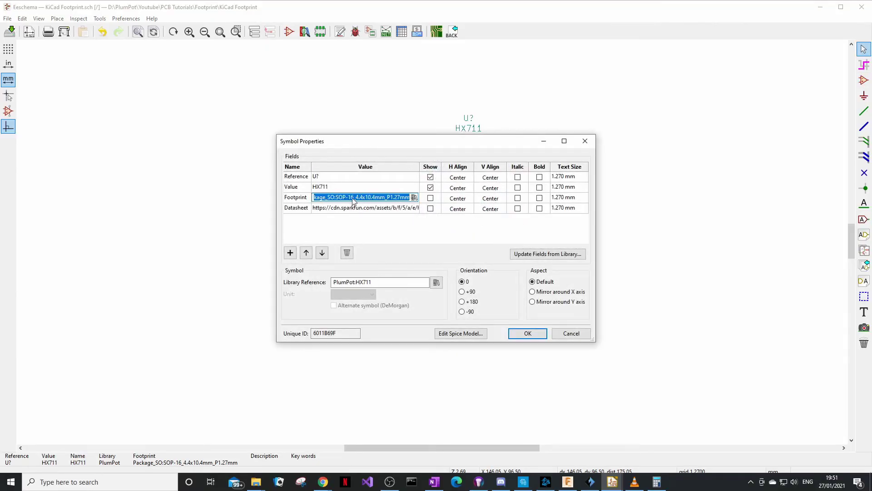
{"action": "left_click", "coordinate": [351, 200]}
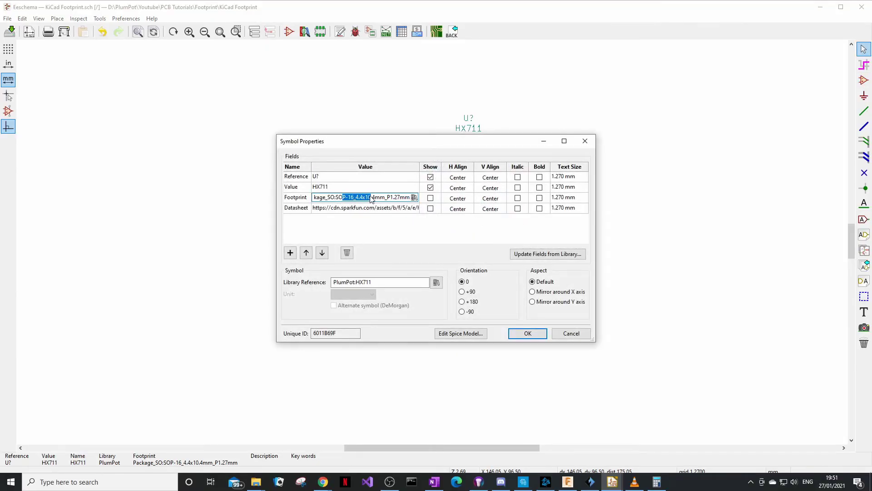
{"action": "left_click", "coordinate": [414, 198]}
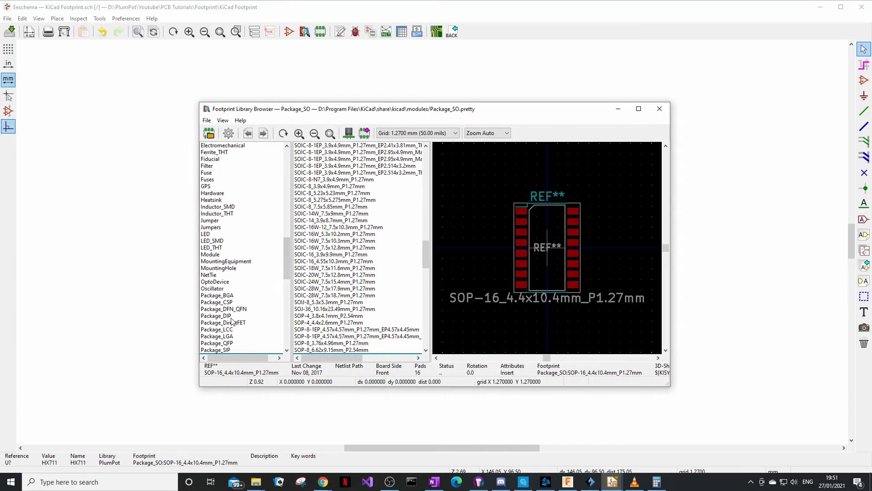
{"action": "scroll", "coordinate": [234, 300], "scroll_direction": "down", "scroll_amount": 5}
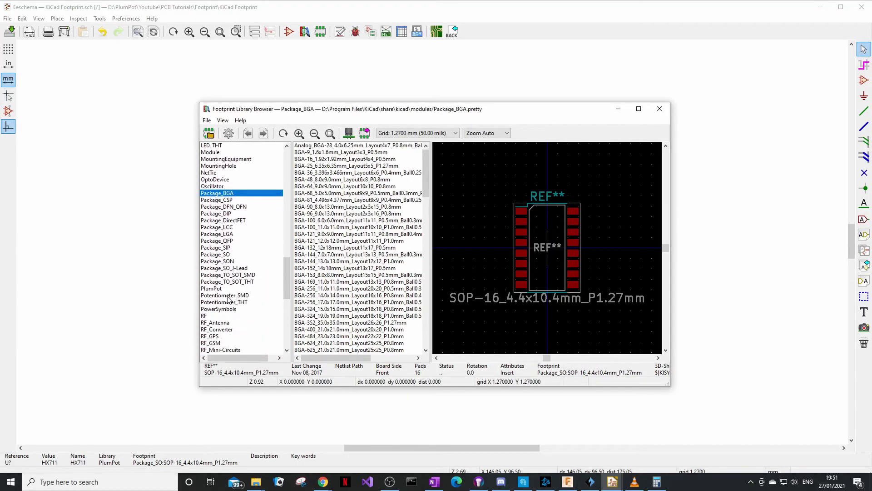
{"action": "left_click", "coordinate": [224, 289]}
{"action": "left_click", "coordinate": [321, 145]}
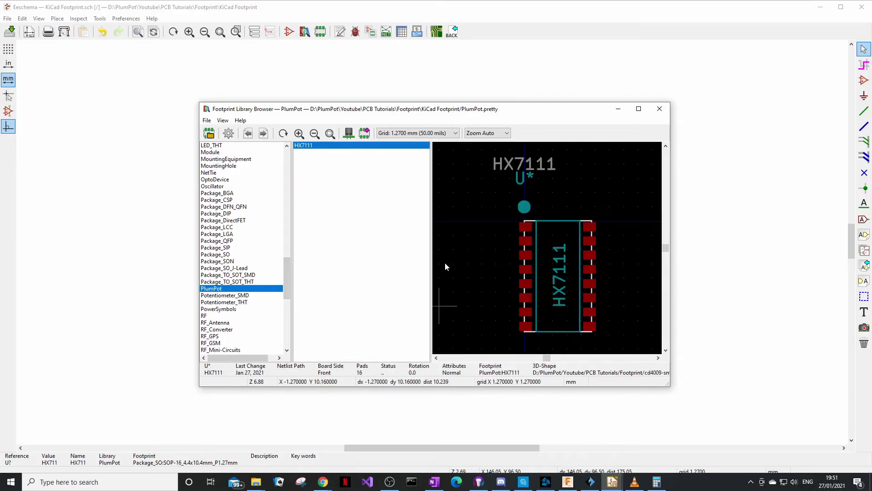
{"action": "double_click", "coordinate": [350, 145]}
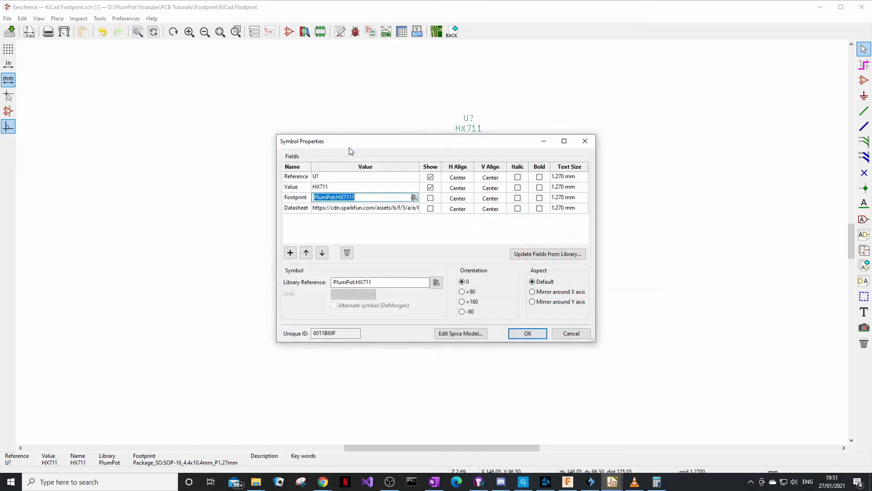
{"action": "left_click", "coordinate": [527, 333]}
Reopen the HX711 symbol's properties and check its assigned footprint in the footprint library browser
{"action": "double_click", "coordinate": [454, 160]}
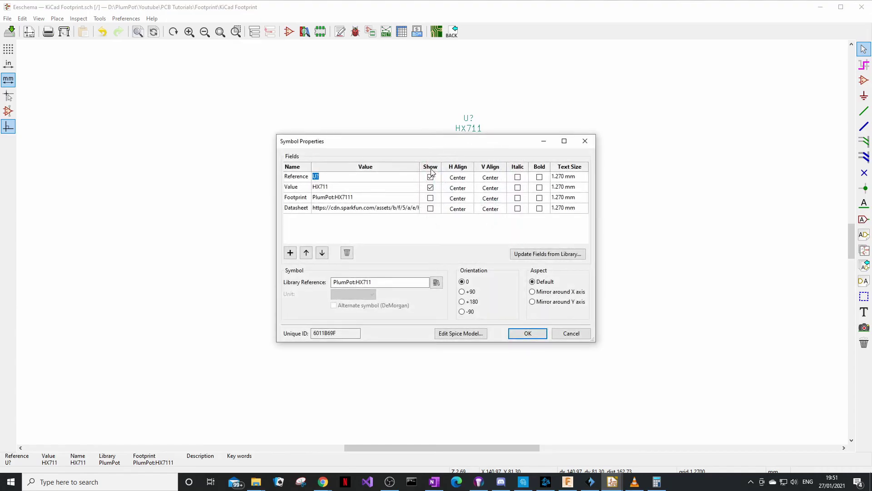
{"action": "left_click", "coordinate": [584, 141]}
{"action": "double_click", "coordinate": [455, 164]}
{"action": "left_click", "coordinate": [405, 199]}
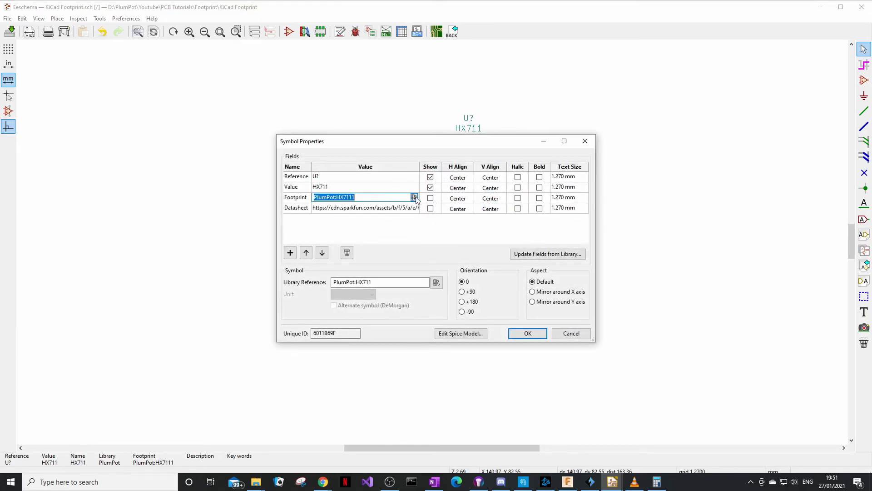
{"action": "left_click", "coordinate": [414, 198]}
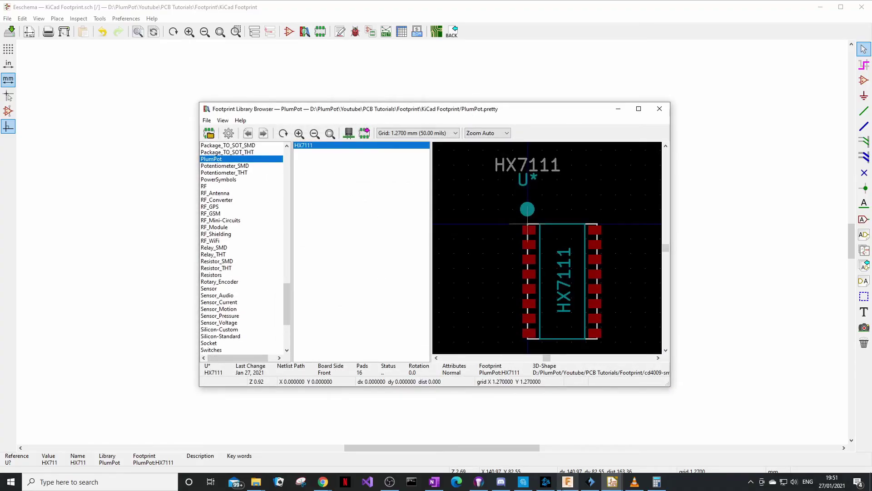
{"action": "double_click", "coordinate": [374, 151]}
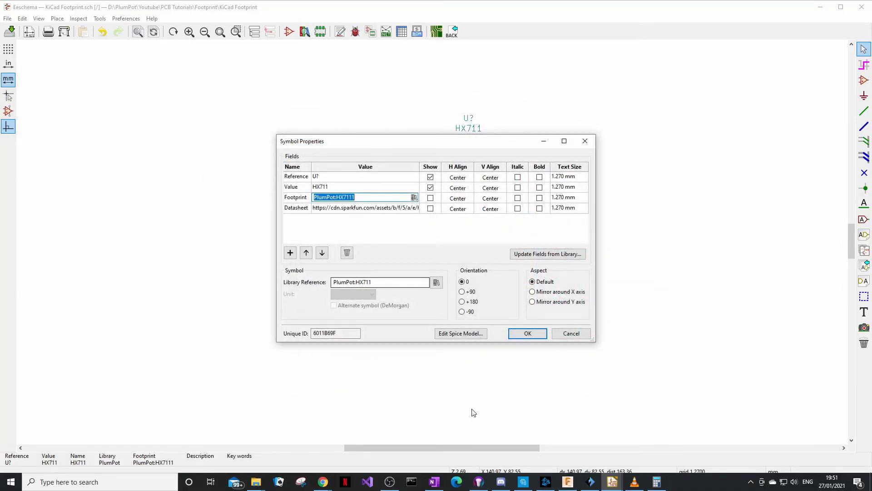
{"action": "left_click", "coordinate": [526, 333]}
Annotate the schematic, keeping existing annotations, and update the PCB from it
{"action": "left_click", "coordinate": [99, 18]}
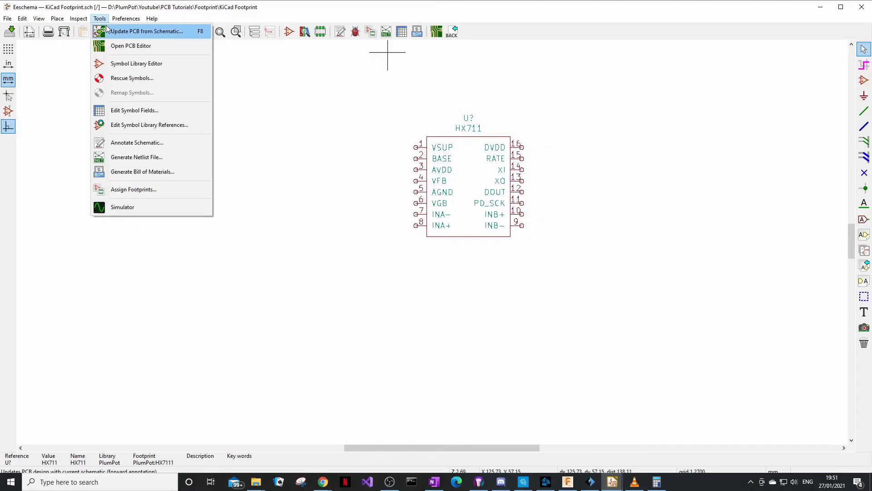
{"action": "left_click", "coordinate": [136, 31]}
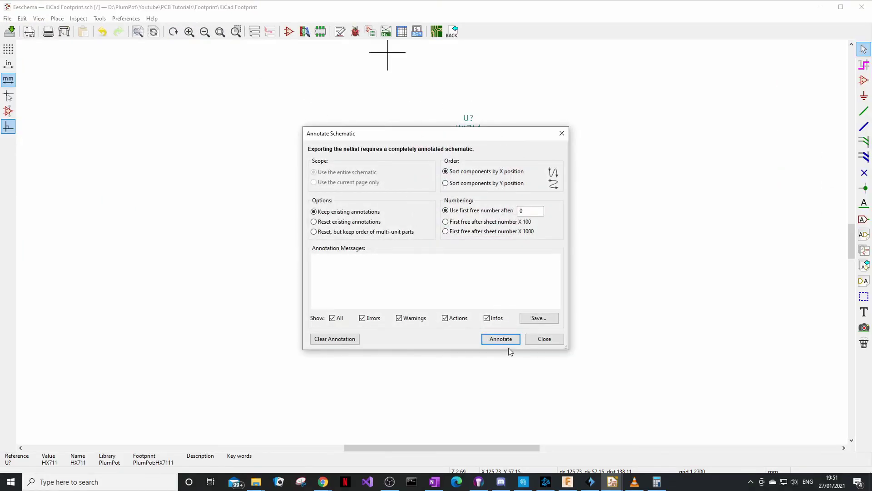
{"action": "left_click", "coordinate": [507, 342]}
{"action": "left_click", "coordinate": [519, 335]}
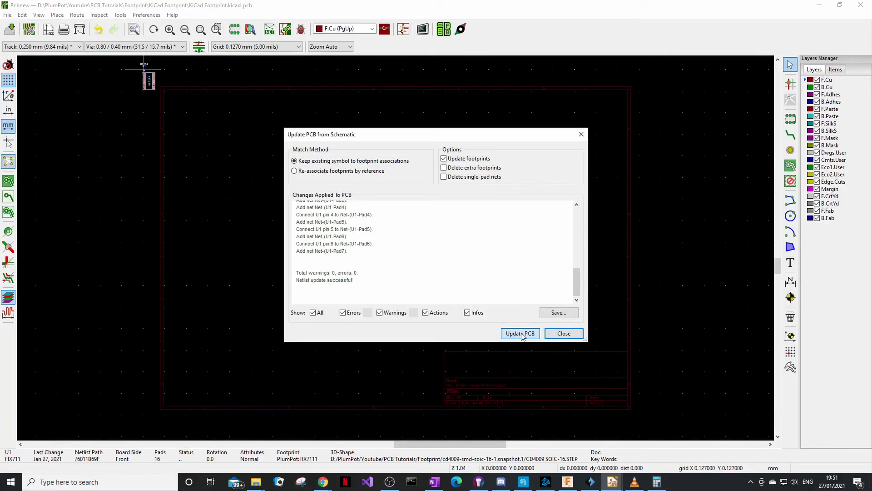
{"action": "left_click", "coordinate": [561, 333]}
Place the U1 footprint on the PCB and inspect its chip model in the 3D Viewer
{"action": "scroll", "coordinate": [396, 252], "scroll_direction": "up", "scroll_amount": 8}
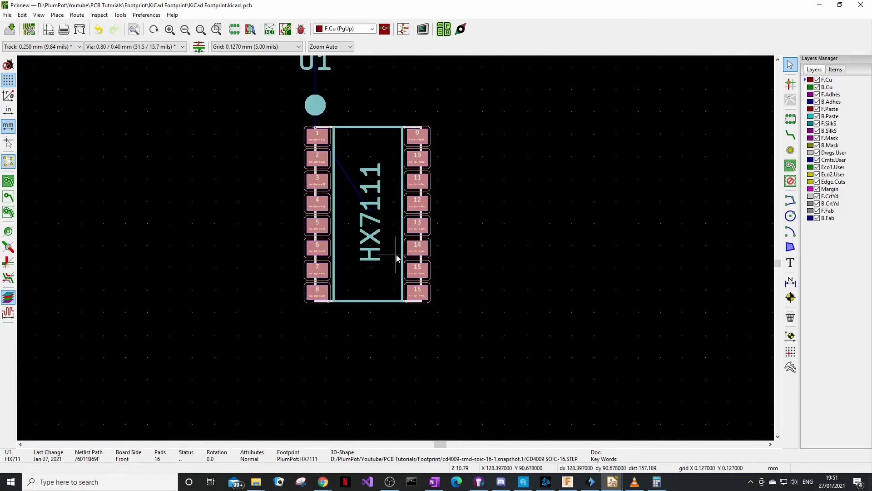
{"action": "left_click", "coordinate": [396, 257]}
{"action": "key", "text": "alt+3"}
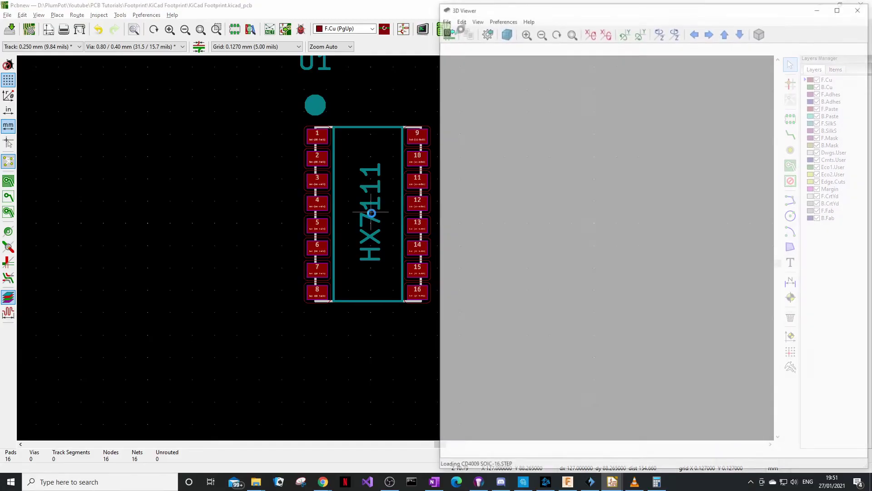
{"action": "left_click_drag", "start_coordinate": [639, 252], "coordinate": [623, 306]}
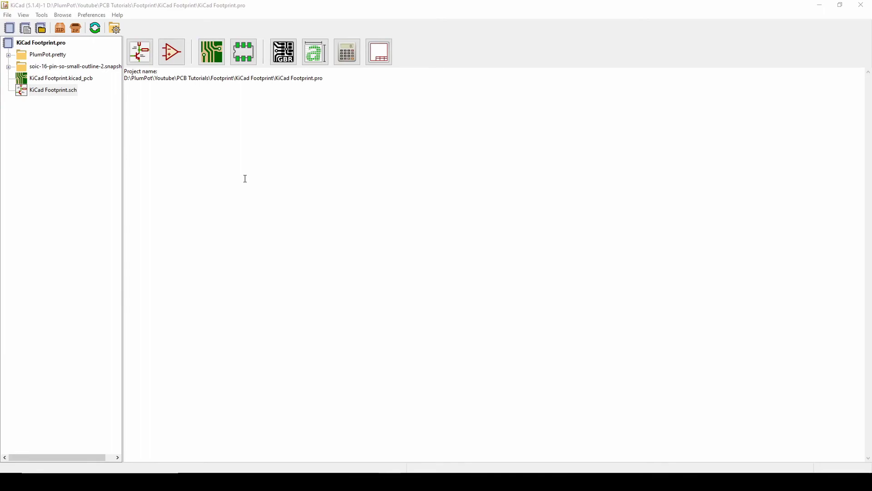
Open the Footprint Editor from the project window and review the HX7111 pads and 3D model settings
{"action": "left_click", "coordinate": [244, 54]}
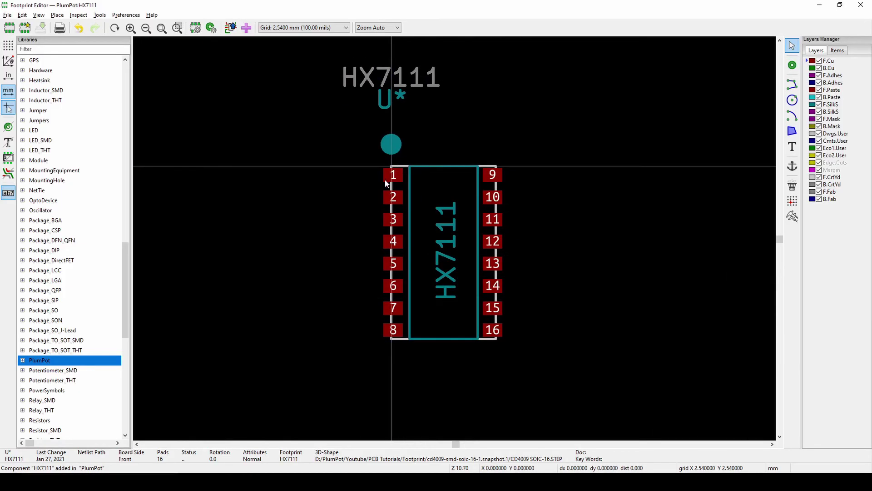
{"action": "scroll", "coordinate": [386, 182], "scroll_direction": "up", "scroll_amount": 3}
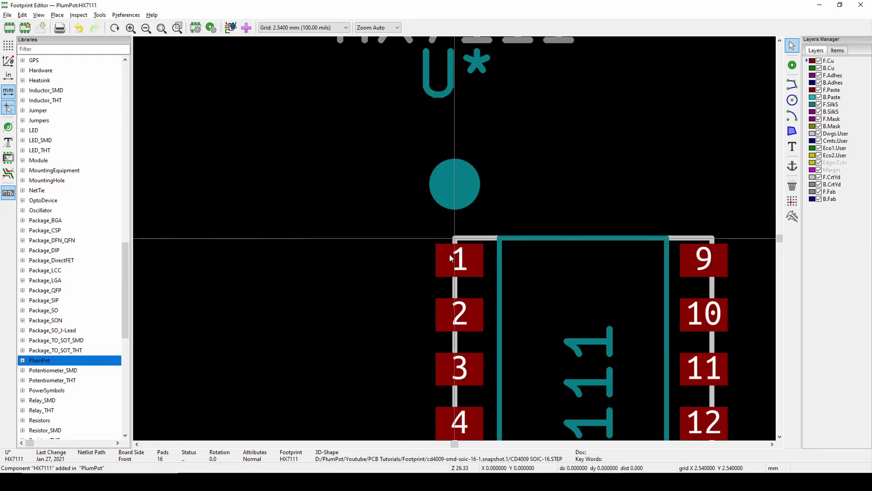
{"action": "middle_click_drag", "start_coordinate": [449, 255], "coordinate": [319, 221]}
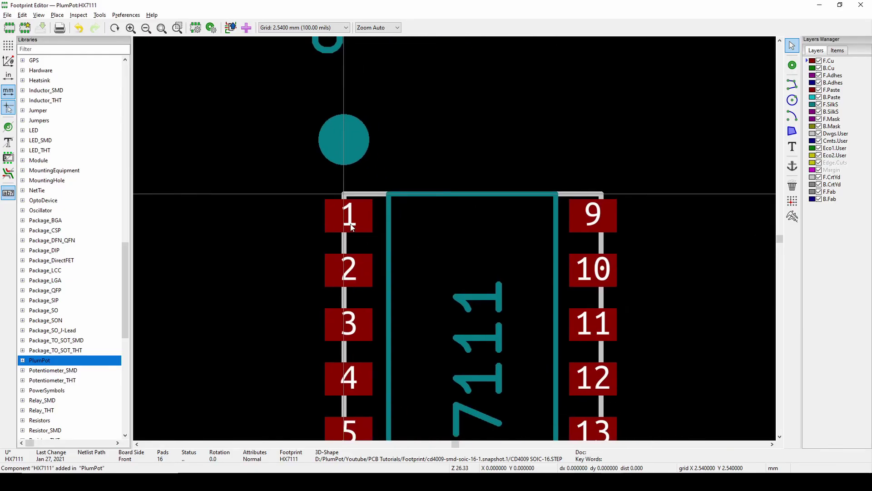
{"action": "scroll", "coordinate": [399, 211], "scroll_direction": "down", "scroll_amount": 4}
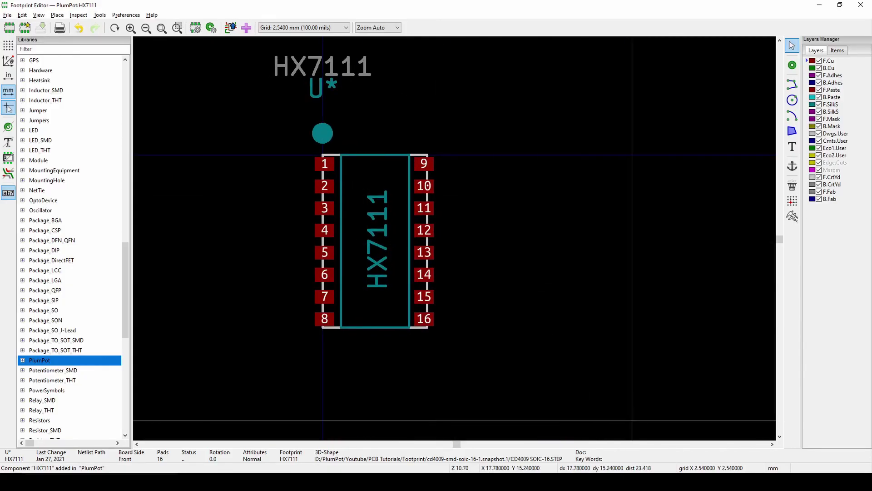
{"action": "left_click", "coordinate": [196, 28]}
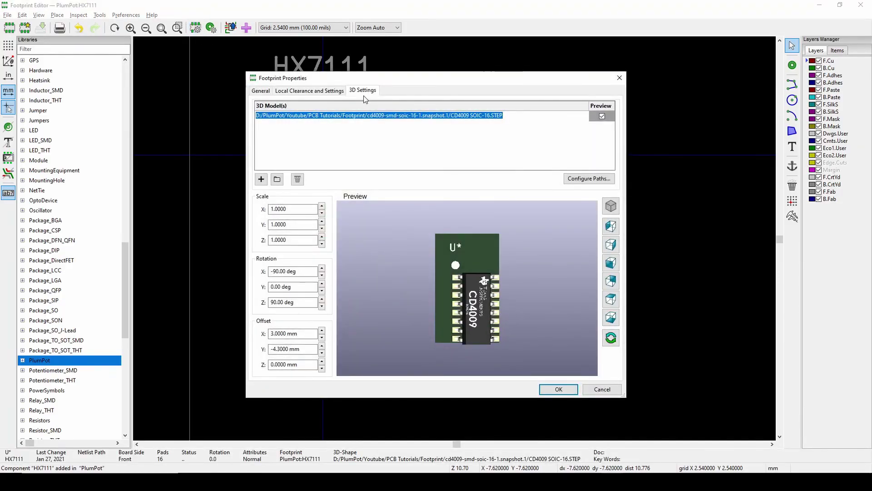
{"action": "left_click", "coordinate": [624, 81]}
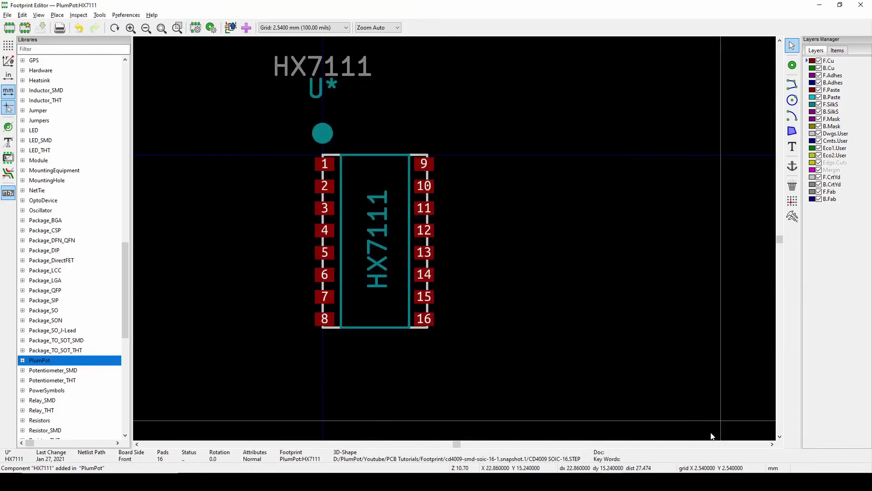
Return to the schematic and check the footprint assigned to symbol U1 in the library browser
{"action": "left_click", "coordinate": [648, 445]}
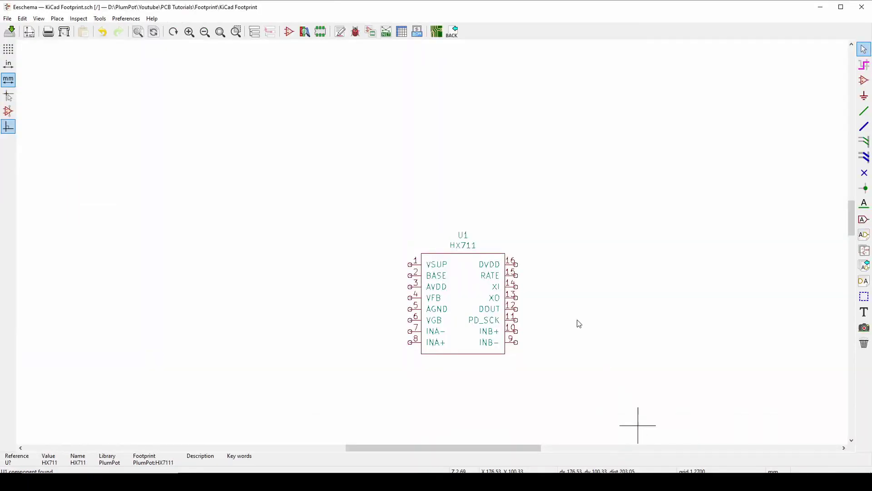
{"action": "double_click", "coordinate": [469, 274]}
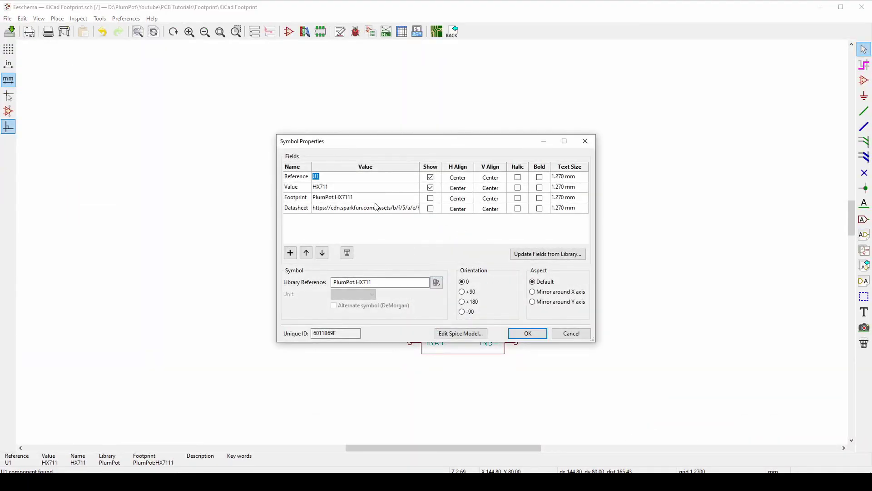
{"action": "left_click", "coordinate": [411, 197]}
{"action": "left_click", "coordinate": [414, 197]}
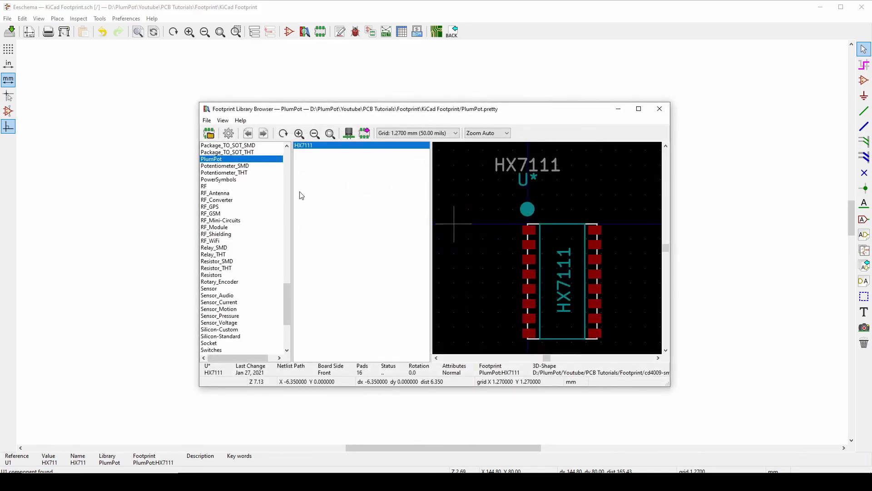
{"action": "left_click", "coordinate": [660, 109]}
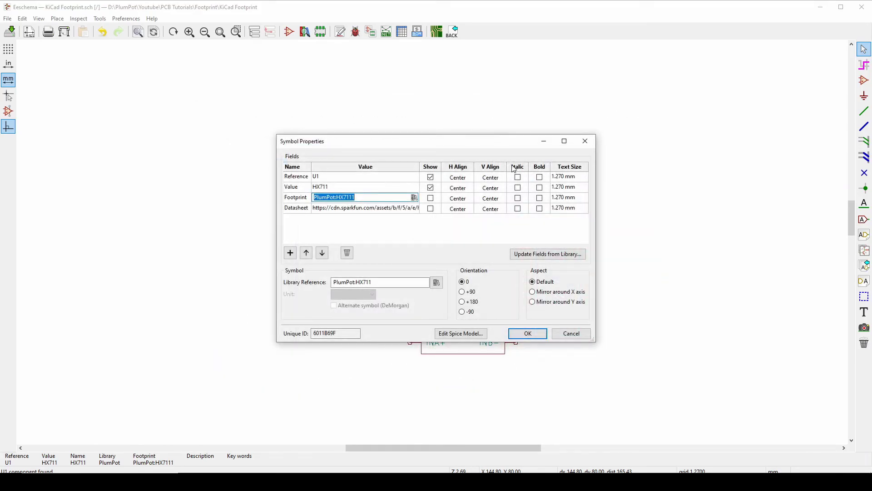
{"action": "left_click", "coordinate": [585, 140]}
{"action": "middle_click_drag", "start_coordinate": [449, 289], "coordinate": [366, 208]}
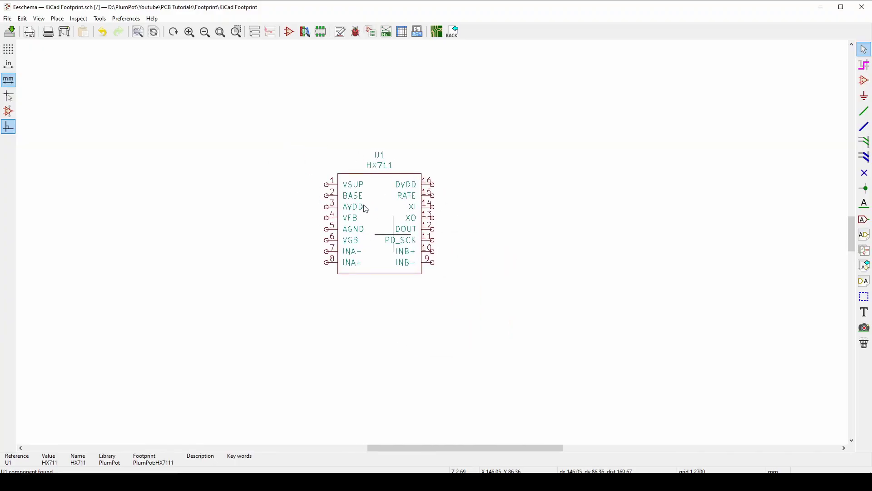